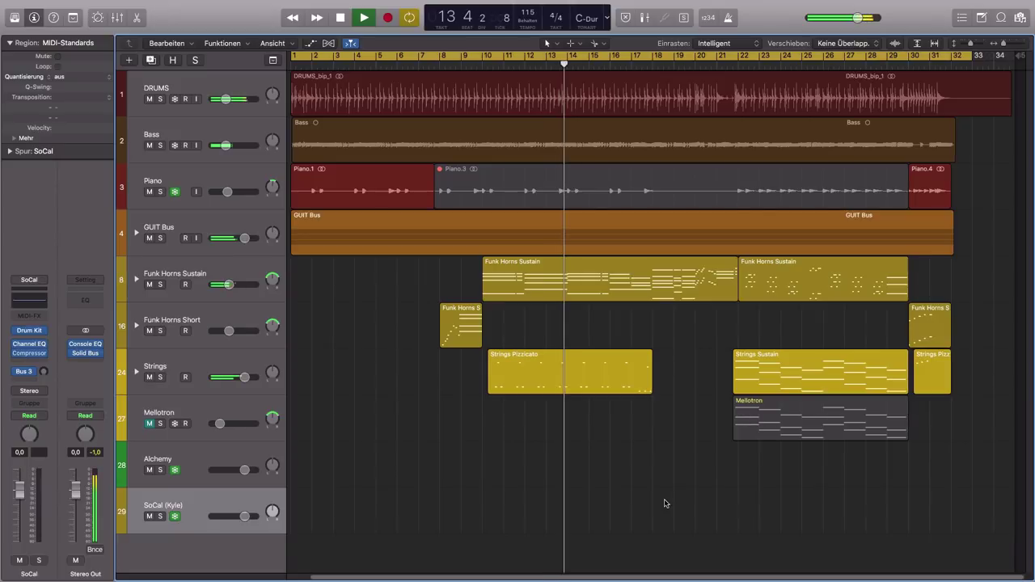
# Stop playback, show the mixer, and try the Horns channel's balance control before resetting it to centre
pyautogui.press('space')
pyautogui.press('x')
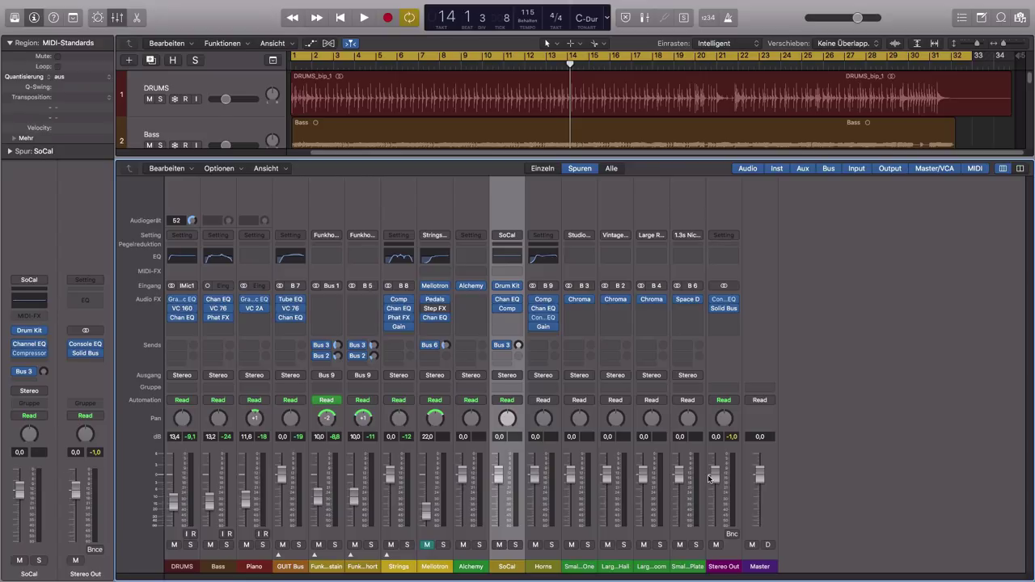
pyautogui.click(544, 418)
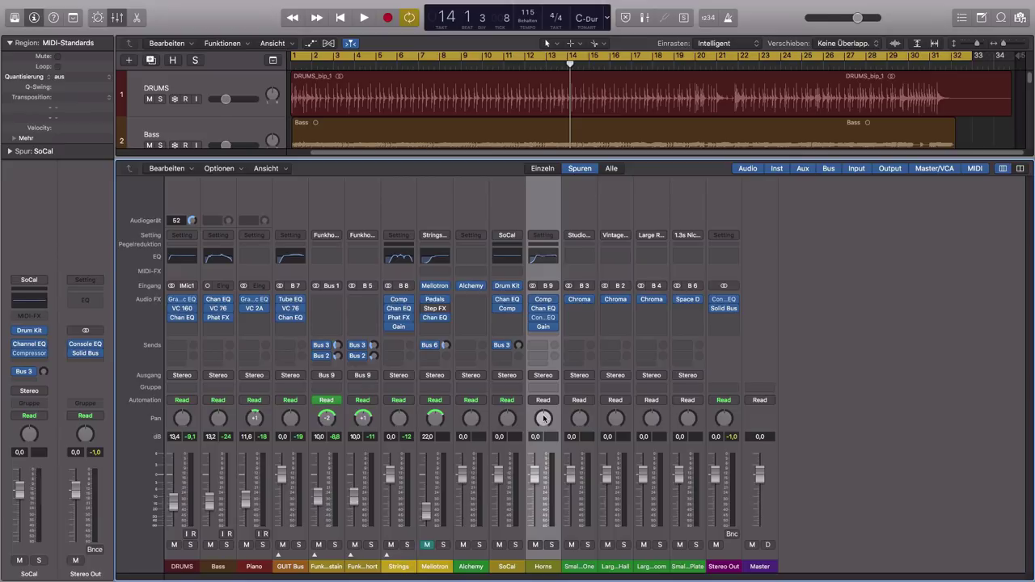
pyautogui.moveTo(544, 419); pyautogui.dragTo(545, 408)
pyautogui.keyDown('alt'); pyautogui.click(547, 420); pyautogui.keyUp('alt')
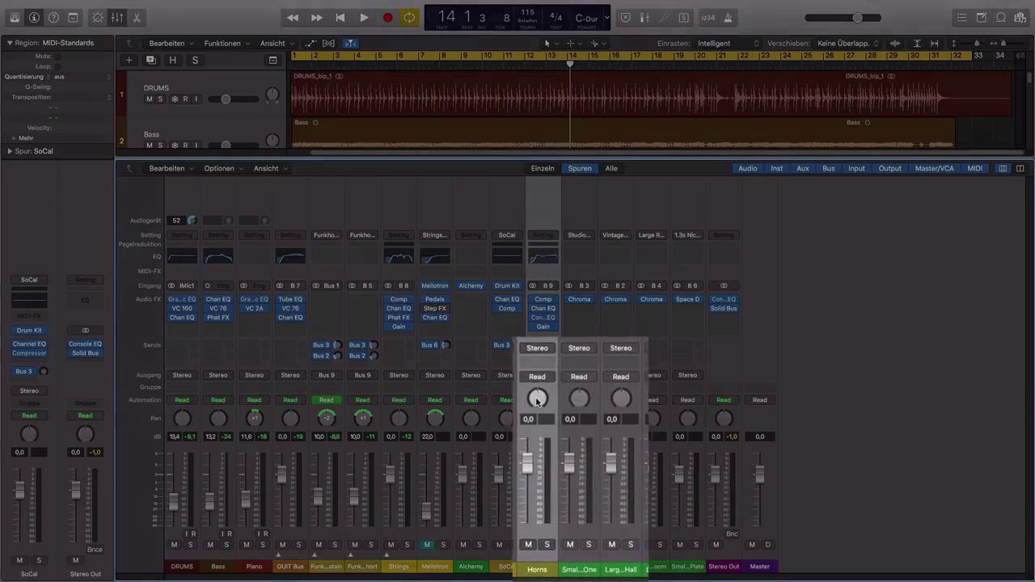
# Switch the Horns channel's pan mode to Stereo Pan and try shifting its panning to the left, around -8
pyautogui.rightClick(546, 419)
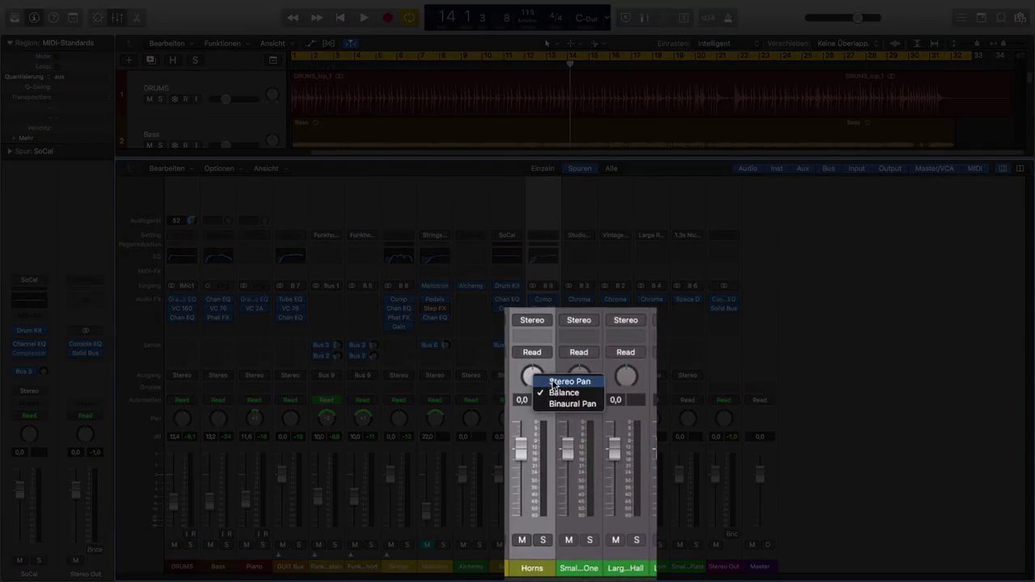
pyautogui.click(554, 382)
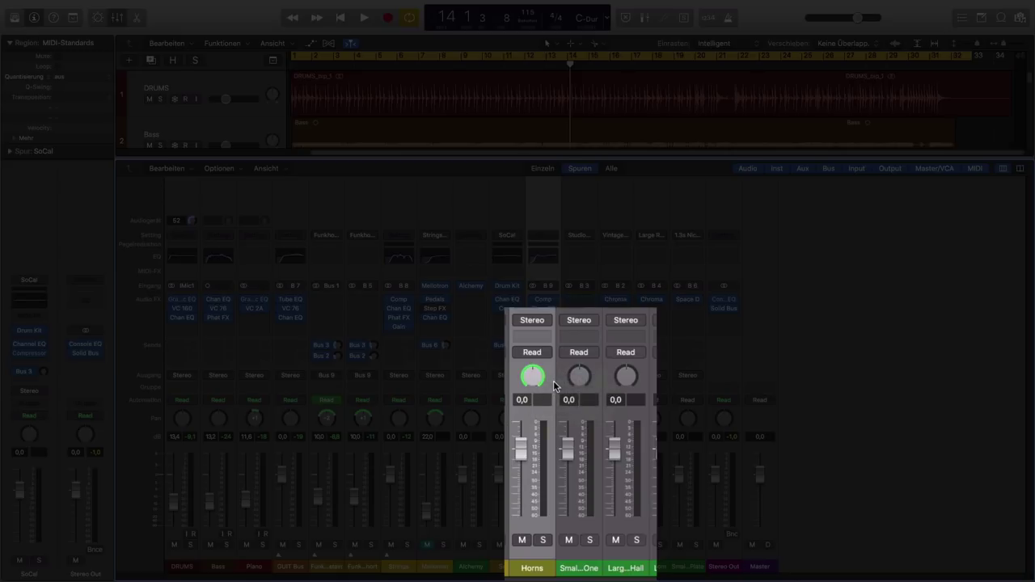
pyautogui.moveTo(524, 387)
pyautogui.mouseDown()
pyautogui.moveTo(531, 372)
pyautogui.moveTo(531, 384)
pyautogui.mouseUp()
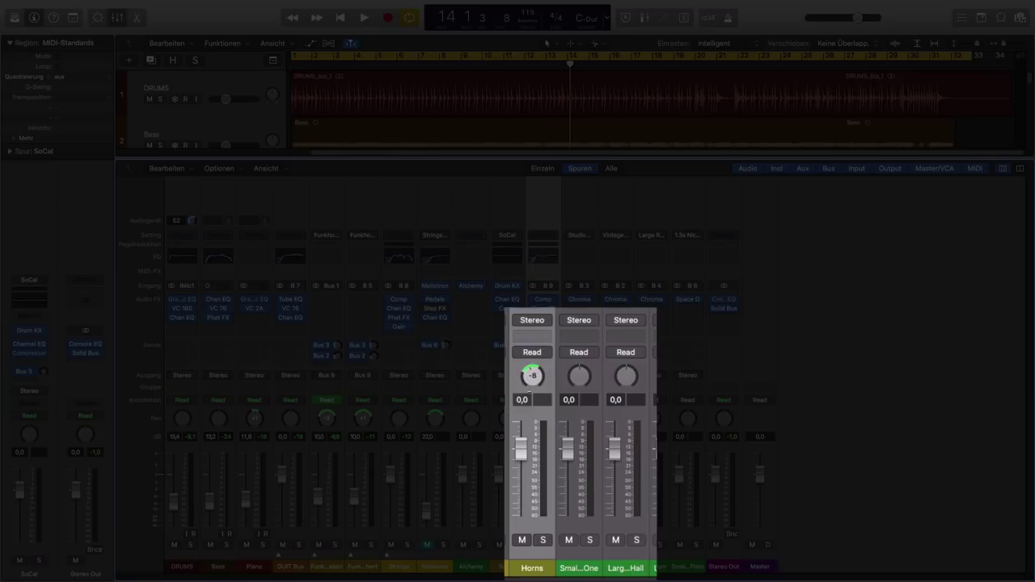
# Return the Horns channel's pan mode to Balance and reset it to centre
pyautogui.rightClick(532, 380)
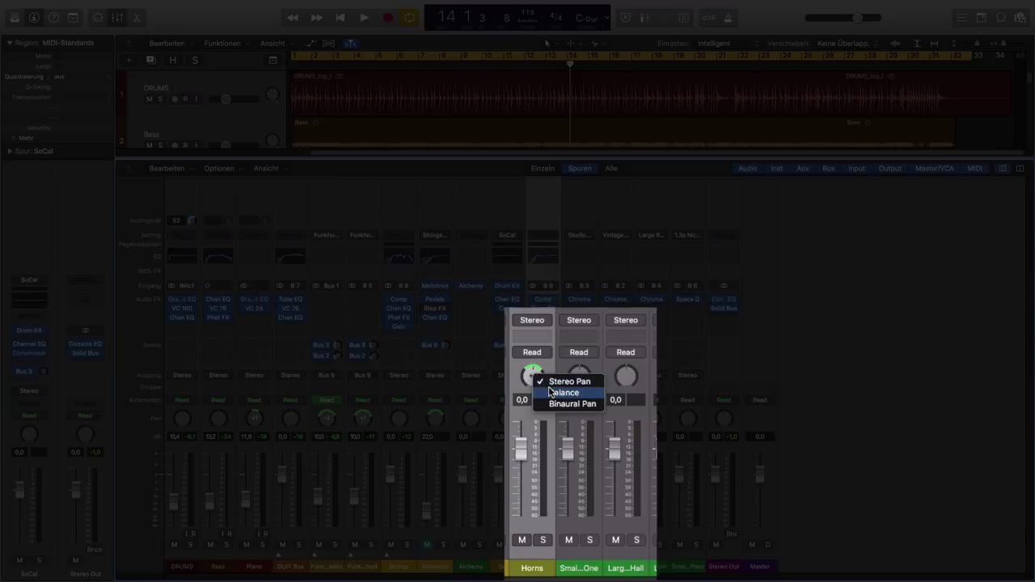
pyautogui.click(549, 384)
pyautogui.keyDown('alt'); pyautogui.click(533, 377); pyautogui.keyUp('alt')
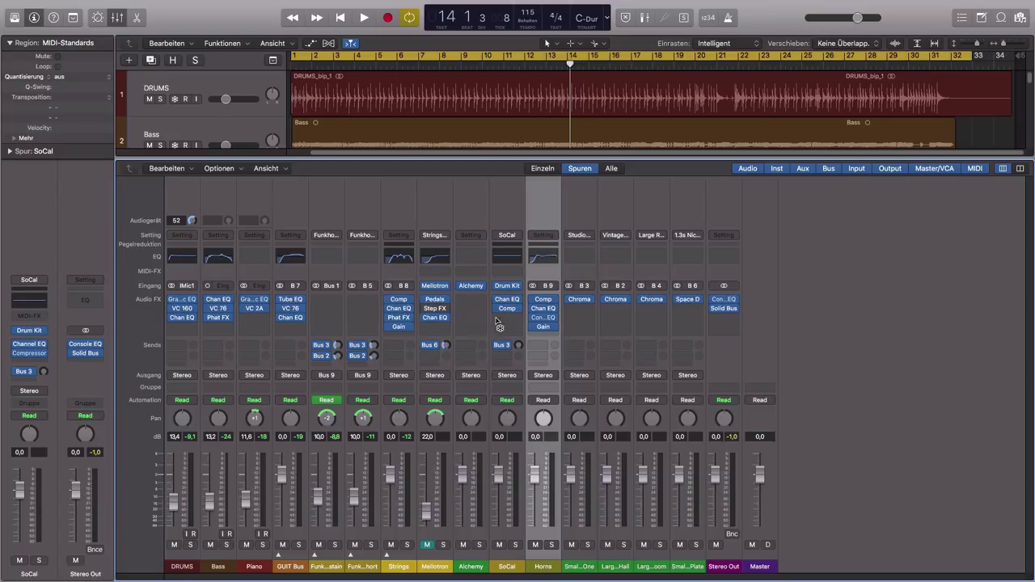
# Insert a Dual-Mono Channel EQ below the ChromaVerb on the Small Room/Studio One channel
pyautogui.click(580, 570)
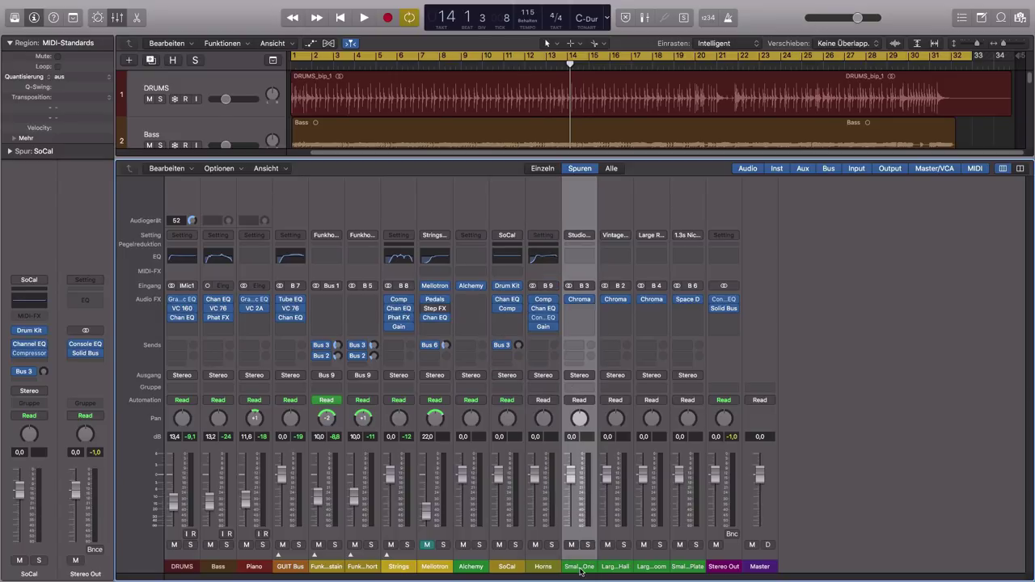
pyautogui.click(587, 307)
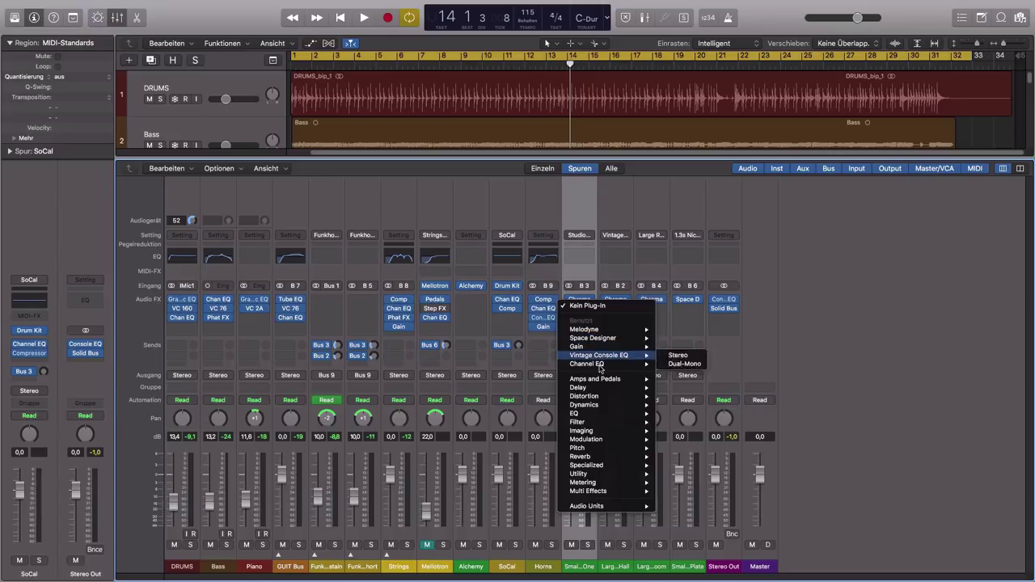
pyautogui.moveTo(601, 415)
pyautogui.moveTo(749, 415)
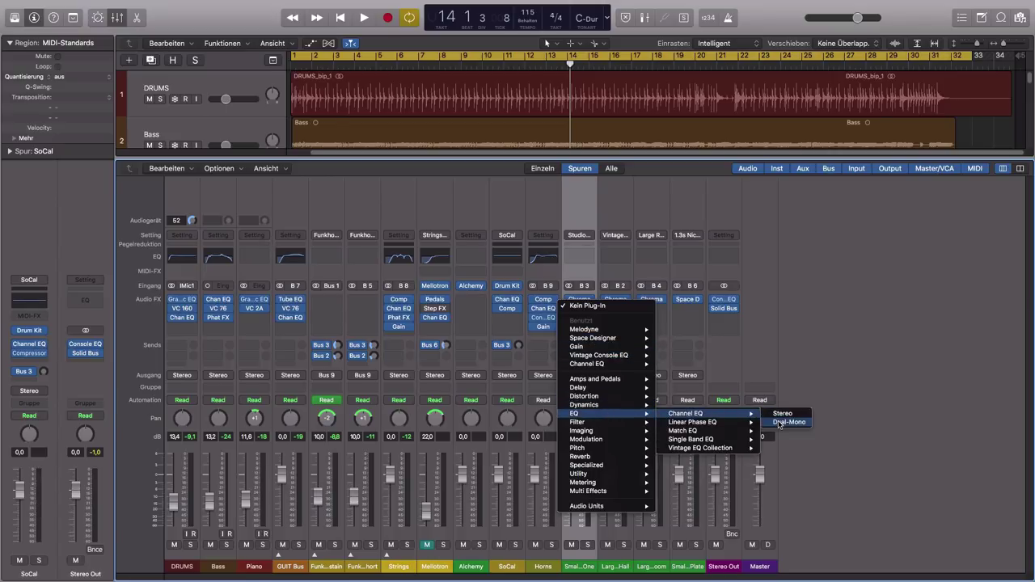
pyautogui.click(778, 415)
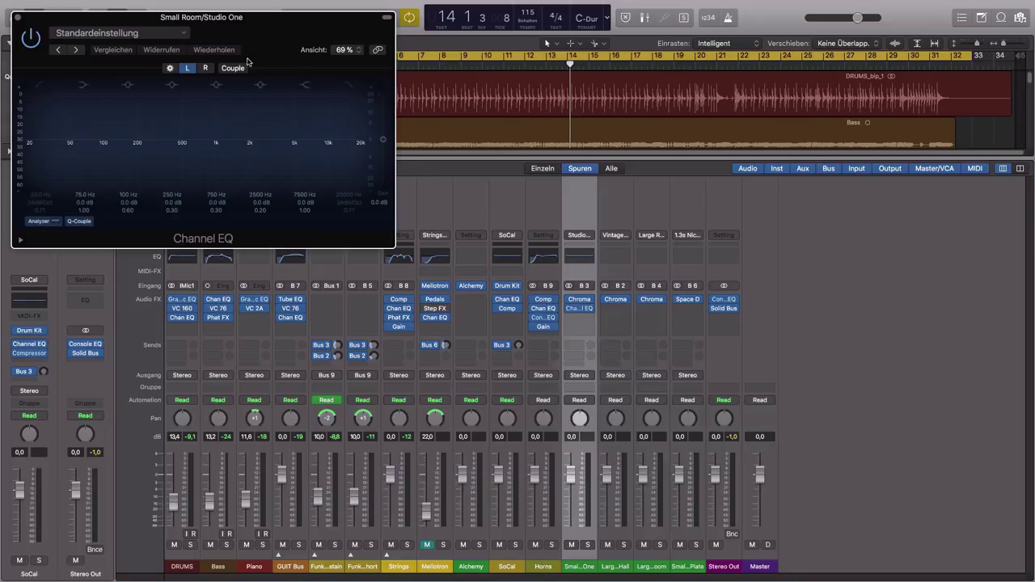
# View the Channel EQ's separate right and left settings, then remove the plug-in from the Small Room/Studio One channel
pyautogui.moveTo(274, 42); pyautogui.dragTo(365, 88)
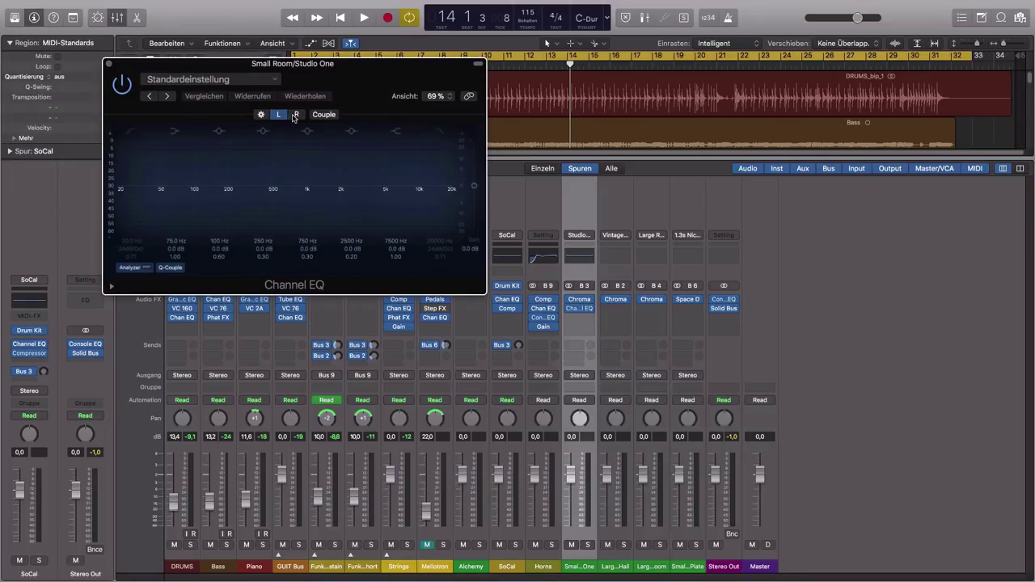
pyautogui.click(295, 115)
pyautogui.click(279, 114)
pyautogui.click(110, 68)
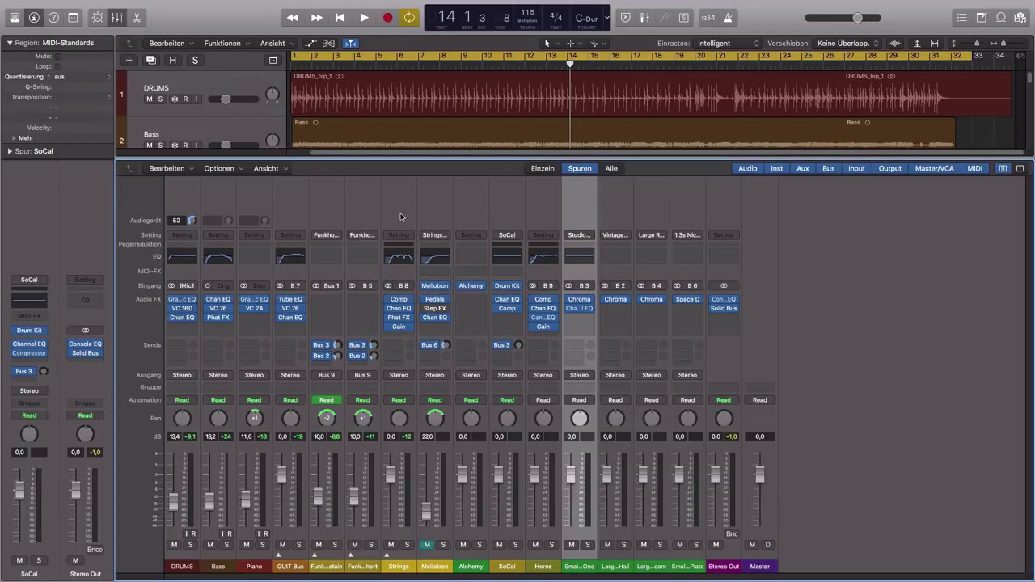
pyautogui.click(593, 310)
pyautogui.click(589, 325)
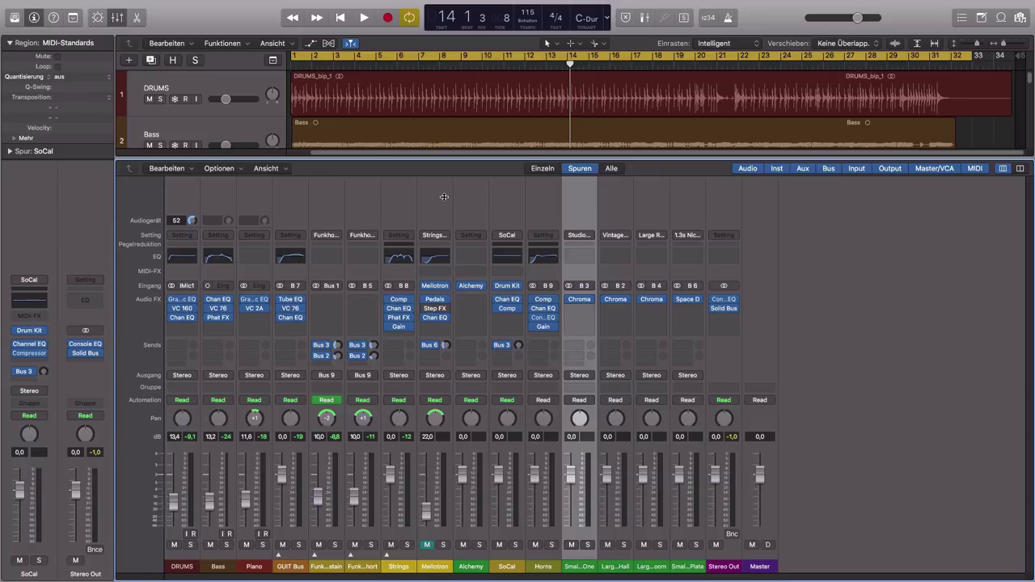
# Hide the mixer and play the song, then expand the Funk Horns Sustain stack and select its Funkhouse track
pyautogui.press('x')
pyautogui.press('space')
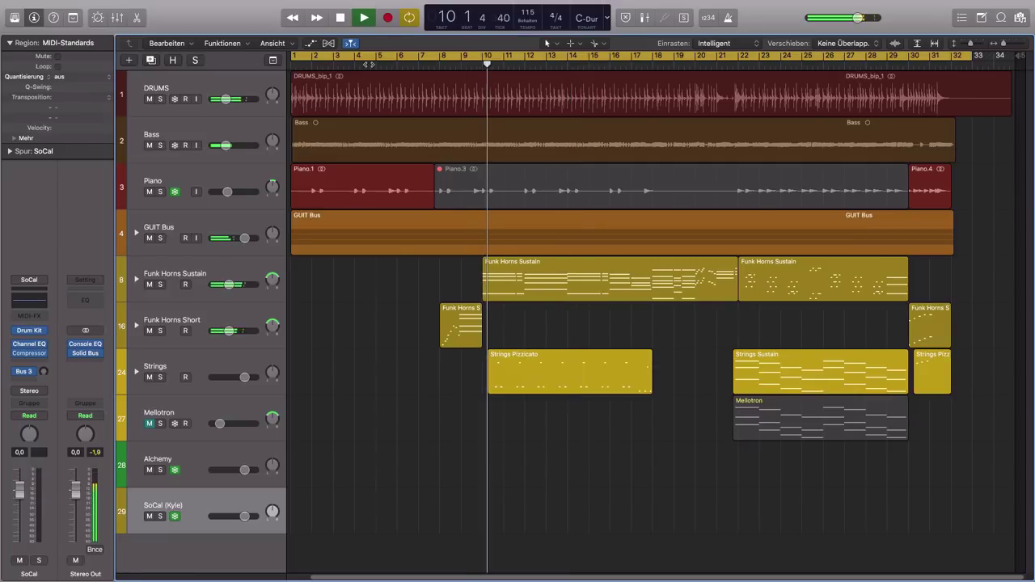
pyautogui.click(202, 269)
pyautogui.hotkey('ctrl', 'z')
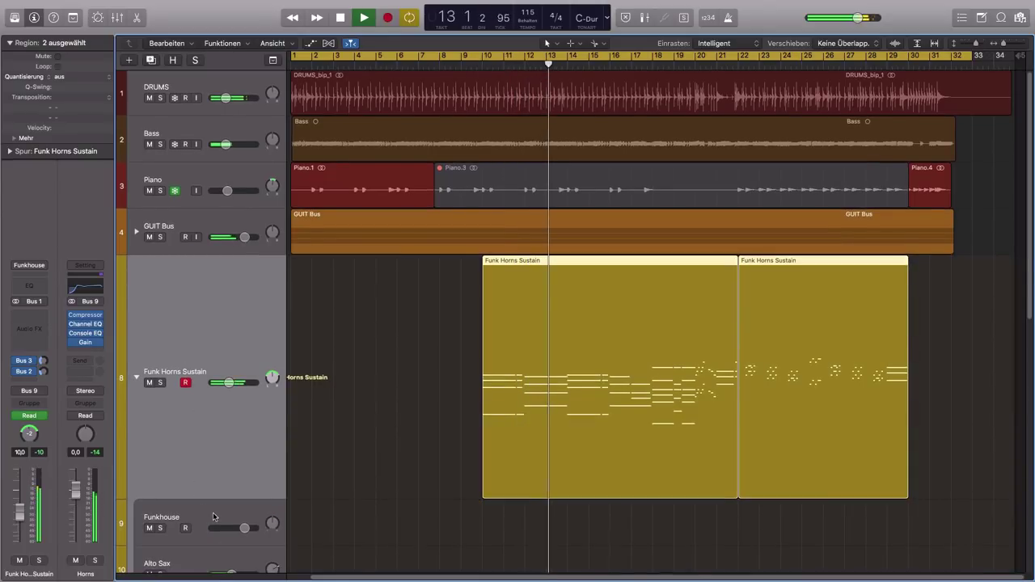
pyautogui.press('Down')
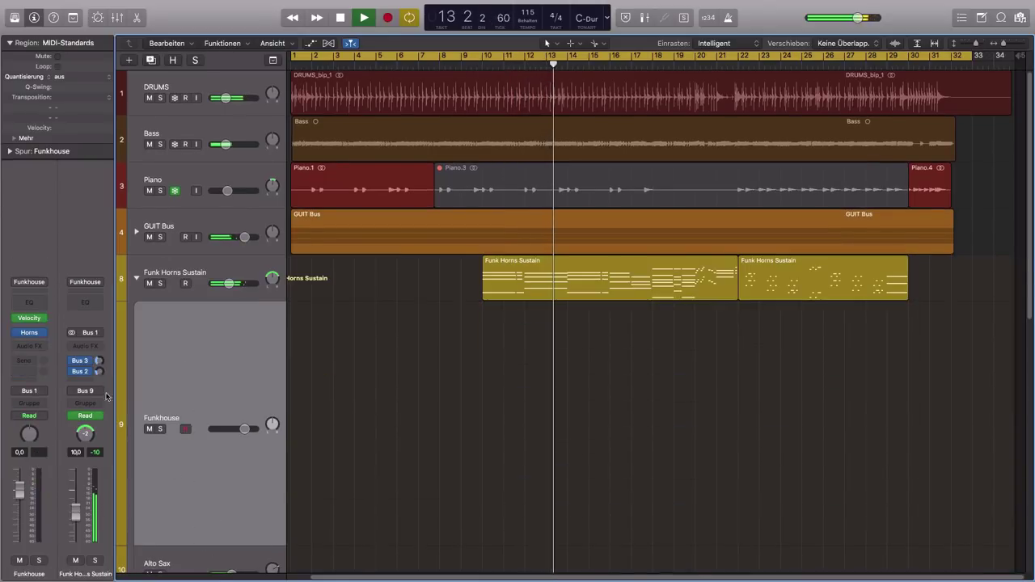
# Open the Funkhouse track's Studio Horns instrument, examine its articulation choices keeping Expressive Medium, and close it
pyautogui.click(29, 332)
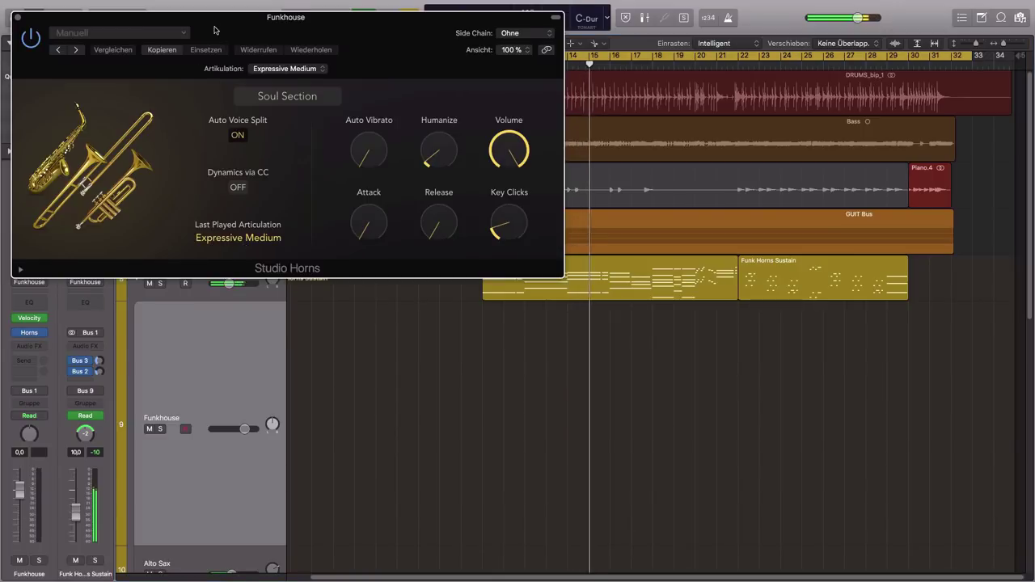
pyautogui.moveTo(207, 25); pyautogui.dragTo(569, 110)
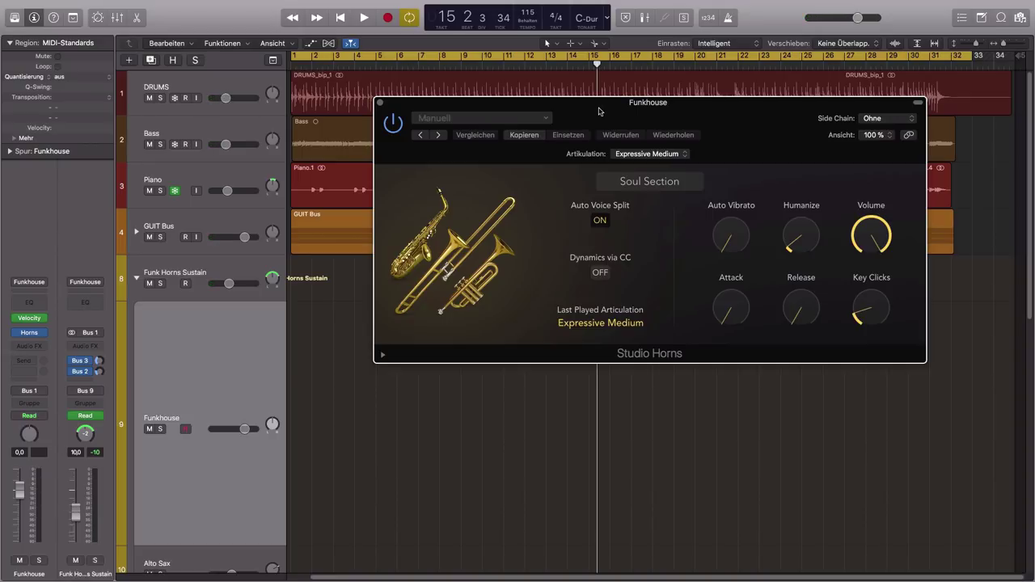
pyautogui.moveTo(596, 105); pyautogui.dragTo(483, 118)
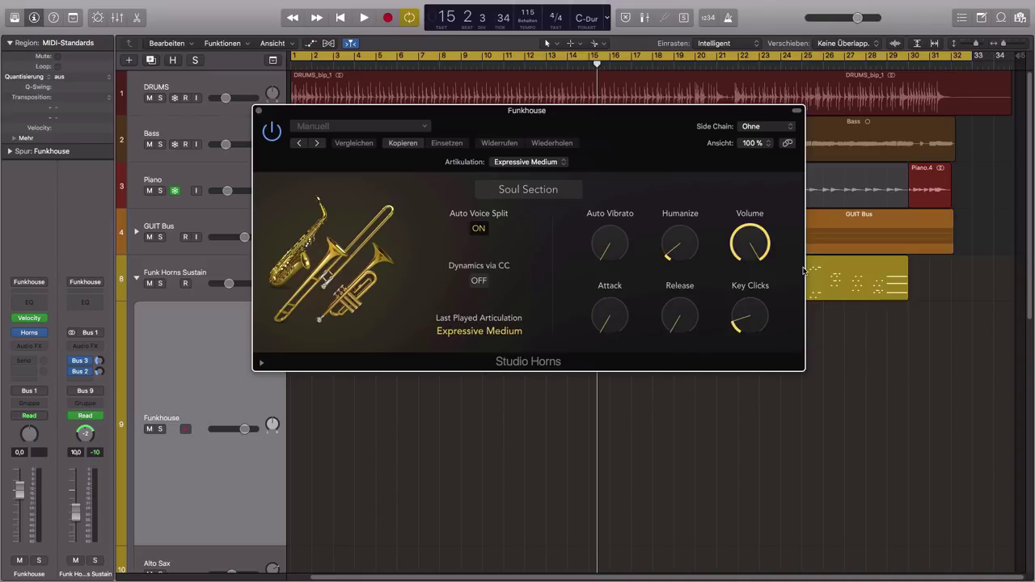
pyautogui.click(566, 165)
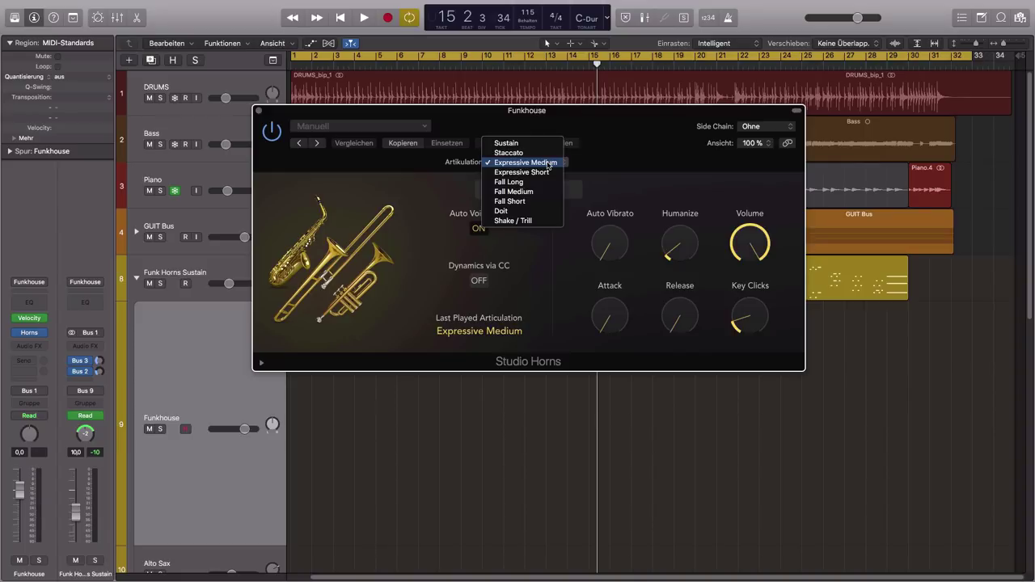
pyautogui.click(542, 165)
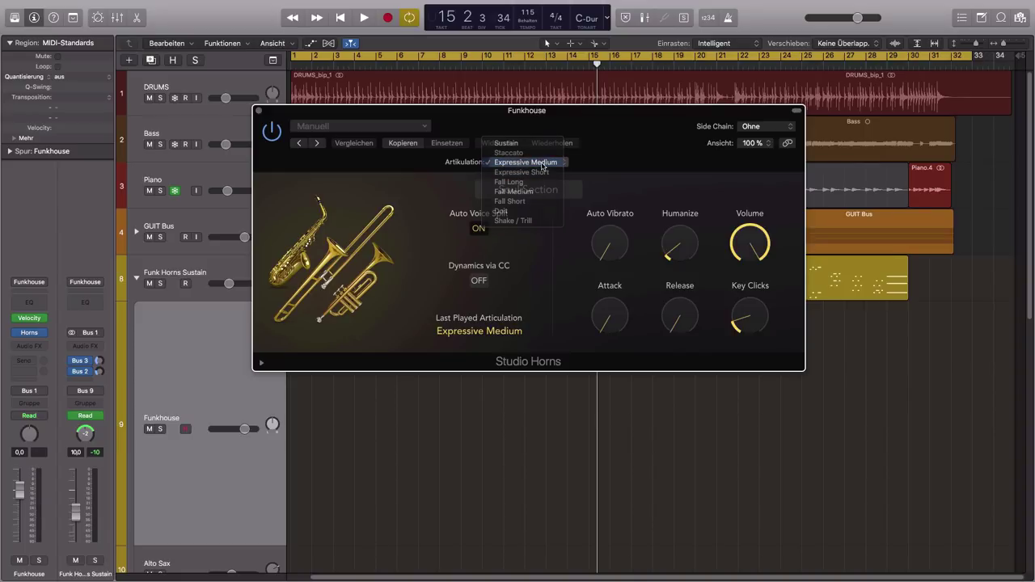
pyautogui.click(258, 110)
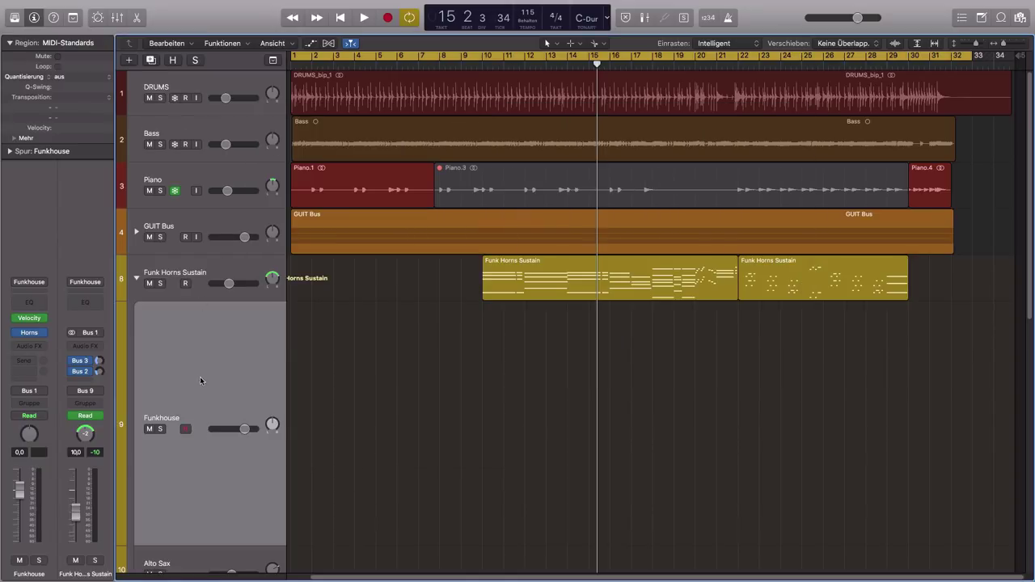
# Collapse the Funk Horns Sustain stack and listen to the Funk Horns Short stack soloed from bar 30, then unsolo it
pyautogui.scroll(-3, 238, 374)
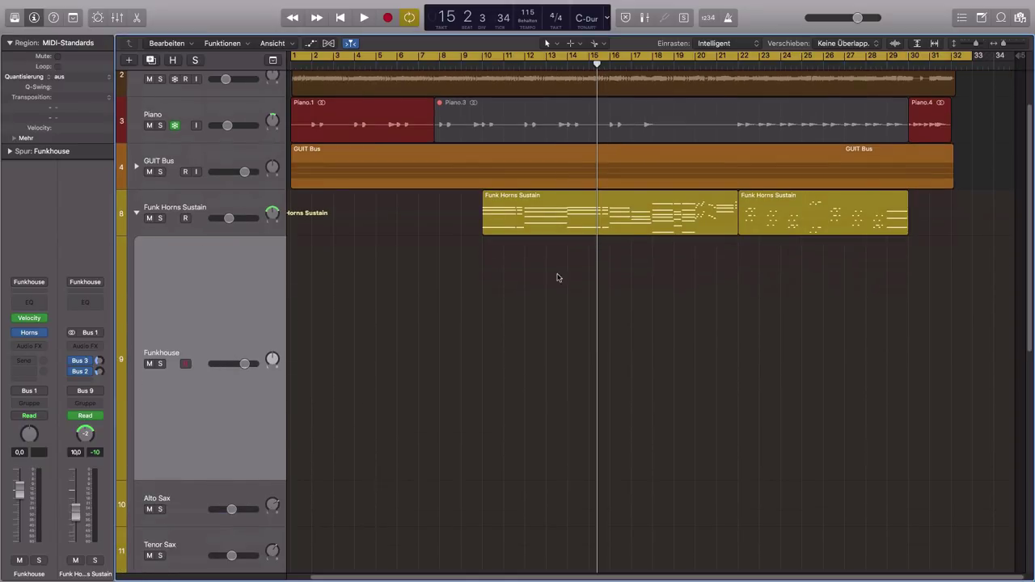
pyautogui.click(137, 213)
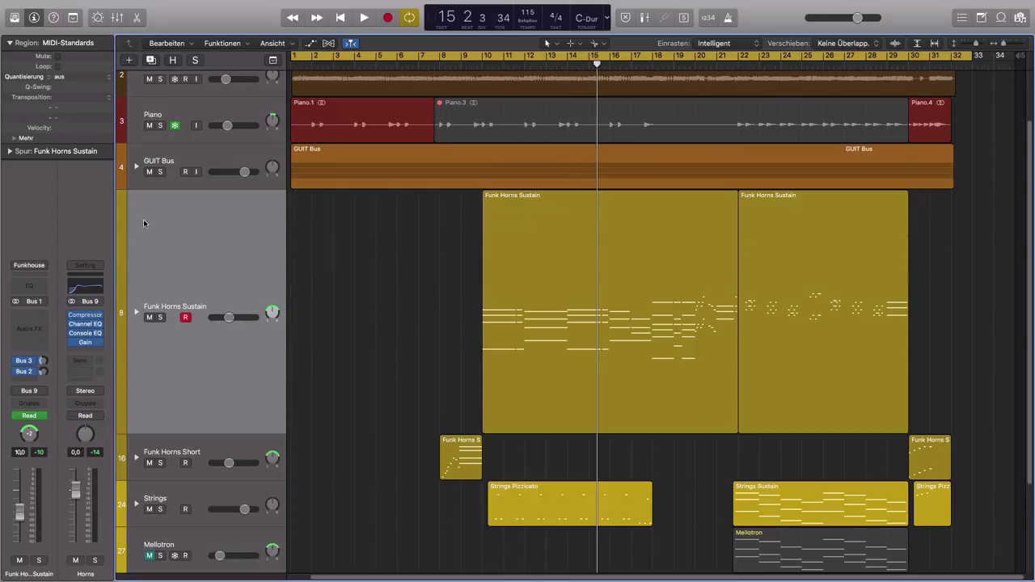
pyautogui.click(186, 451)
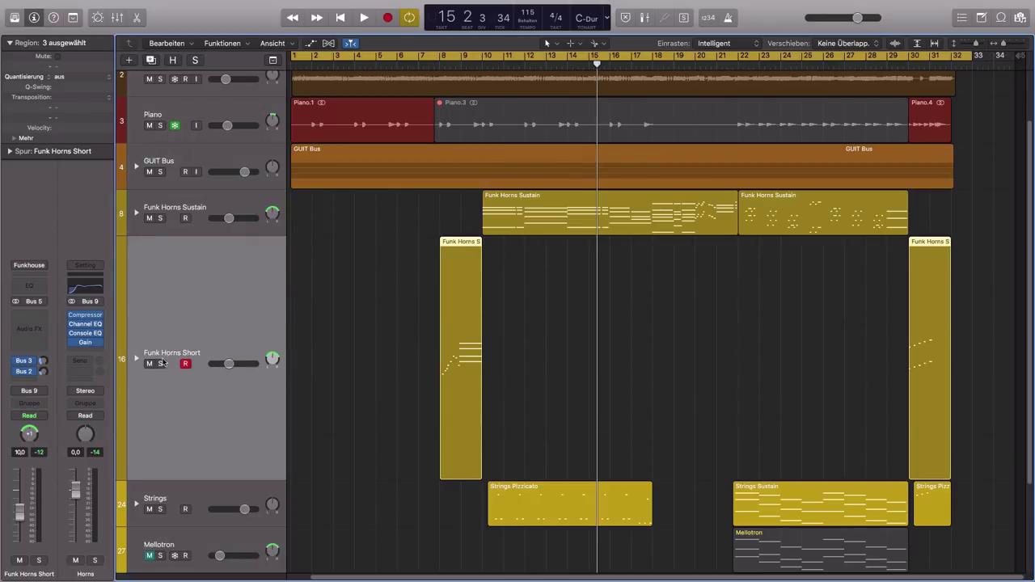
pyautogui.click(160, 364)
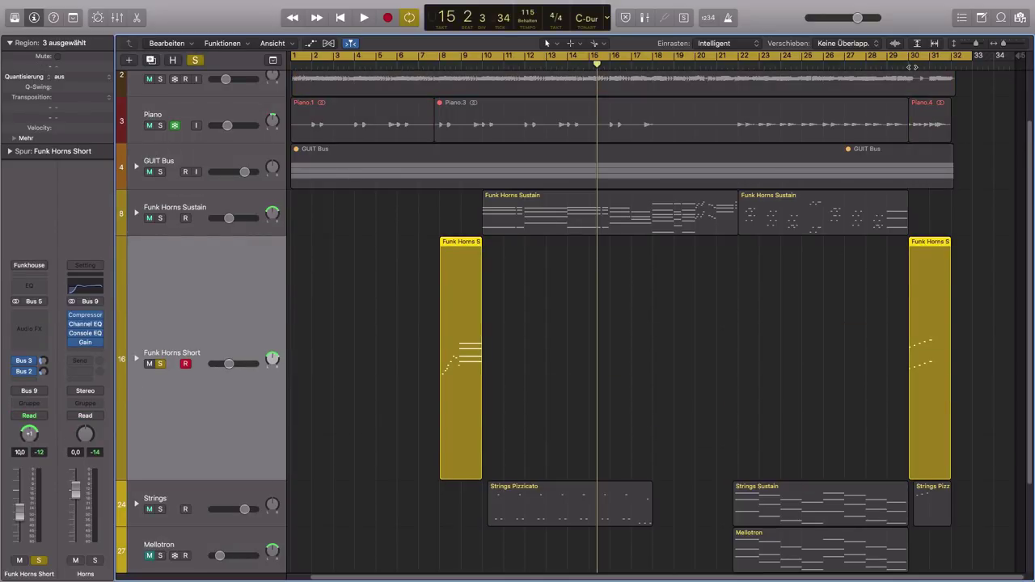
pyautogui.doubleClick(910, 66)
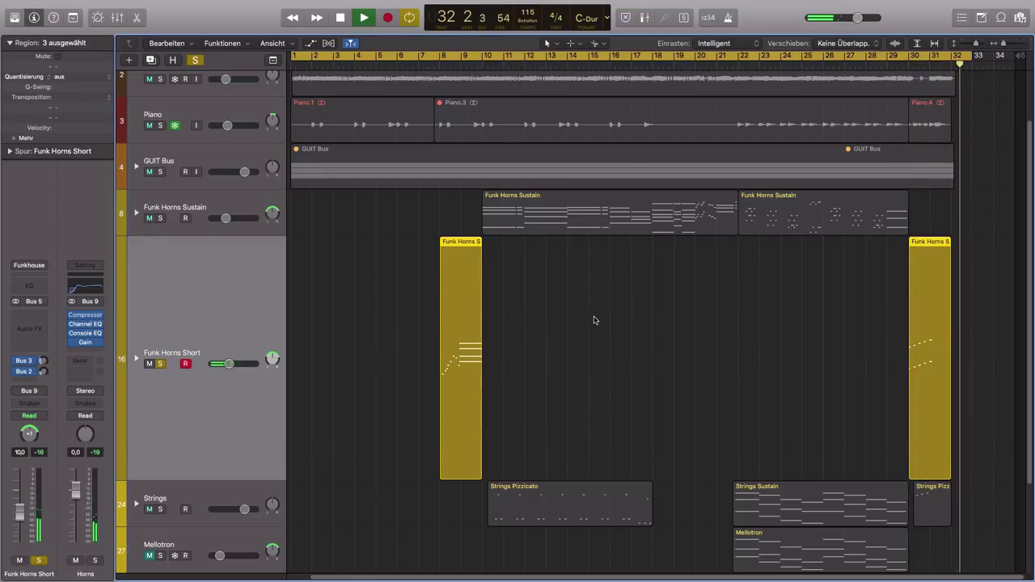
pyautogui.click(160, 364)
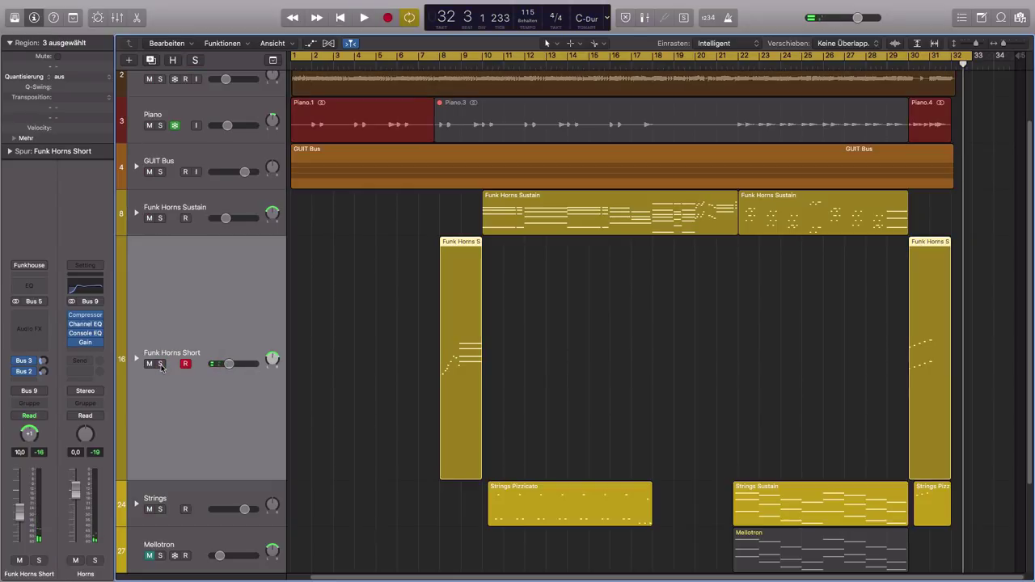
# Reopen Studio Horns on the Funkhouse track in the Funk Horns Sustain stack and show its choice of sections and single instruments
pyautogui.click(203, 208)
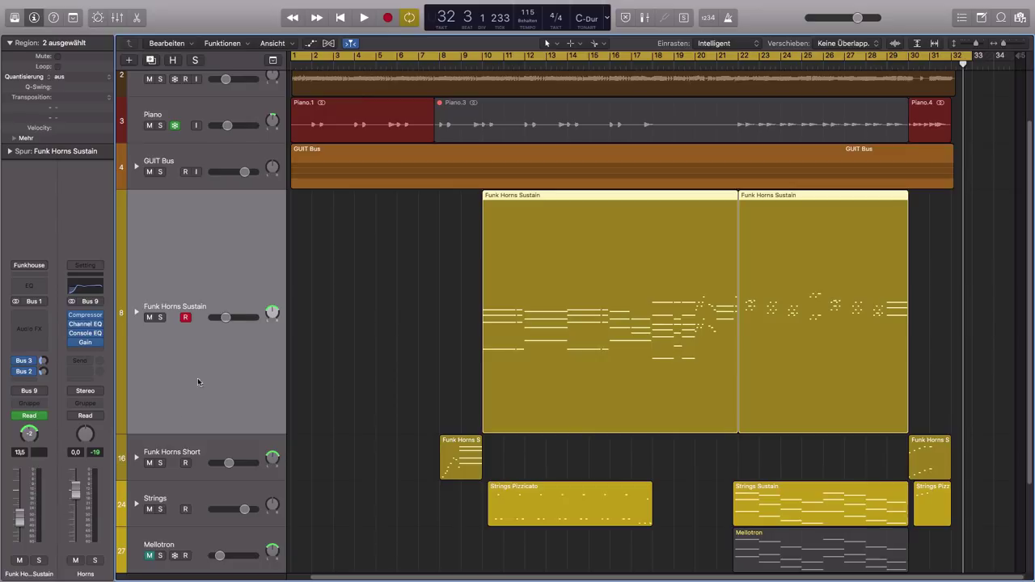
pyautogui.click(136, 315)
pyautogui.click(195, 451)
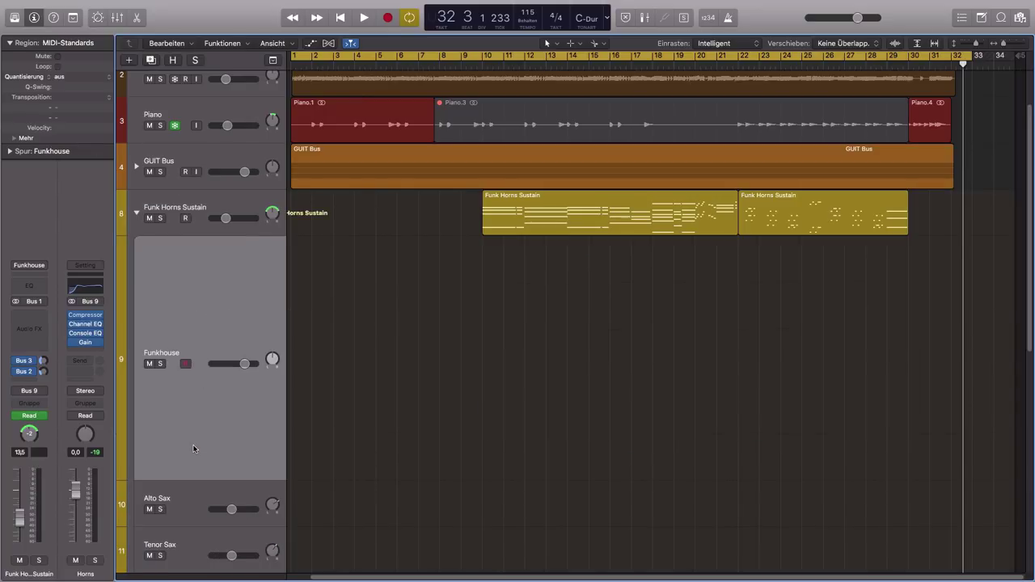
pyautogui.click(29, 333)
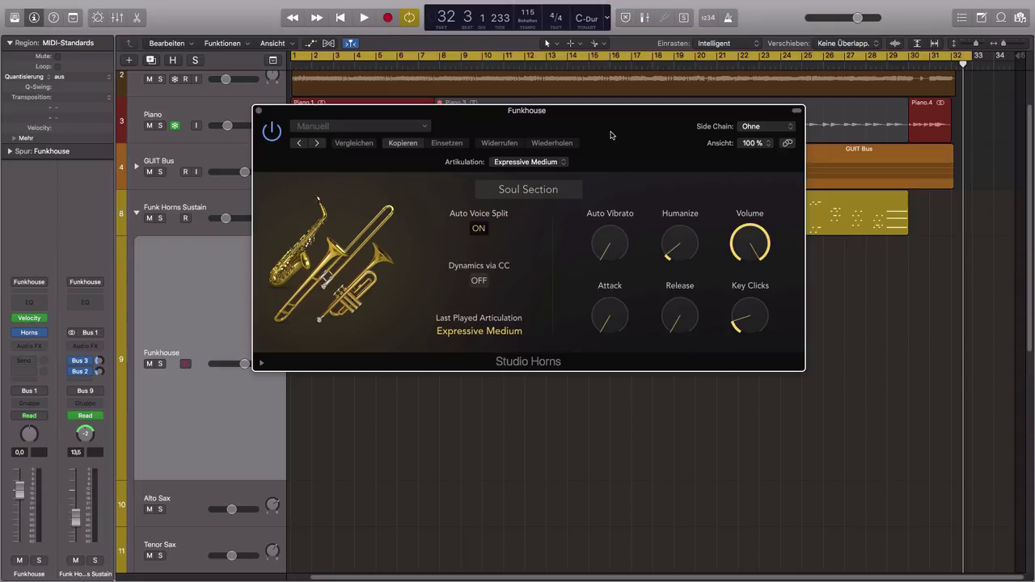
pyautogui.moveTo(610, 135); pyautogui.dragTo(502, 243)
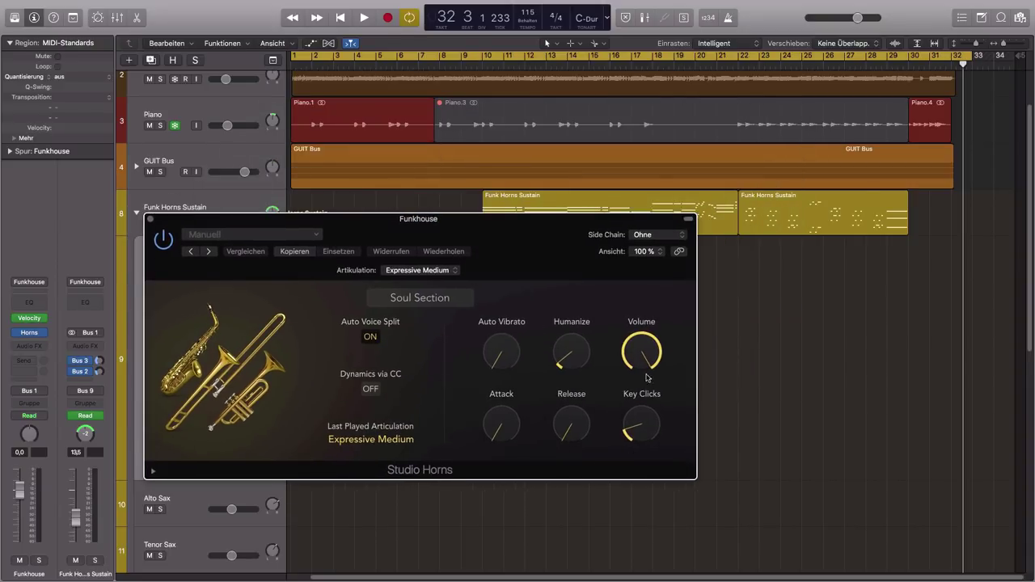
pyautogui.moveTo(639, 364)
pyautogui.click(450, 300)
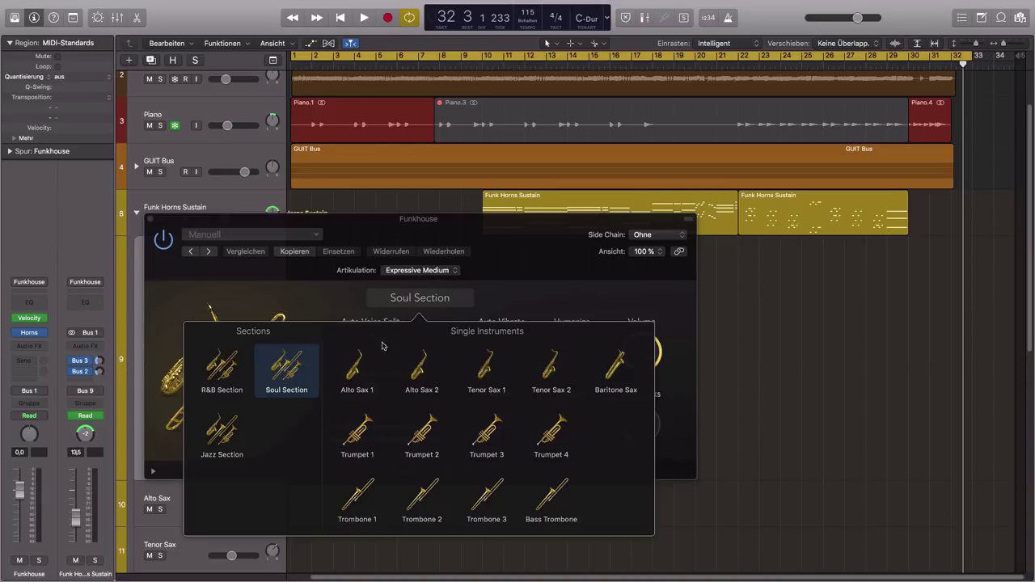
# Close Studio Horns and listen to the first Funk Horns Sustain region with its stack soloed, then unsolo the stack
pyautogui.click(536, 252)
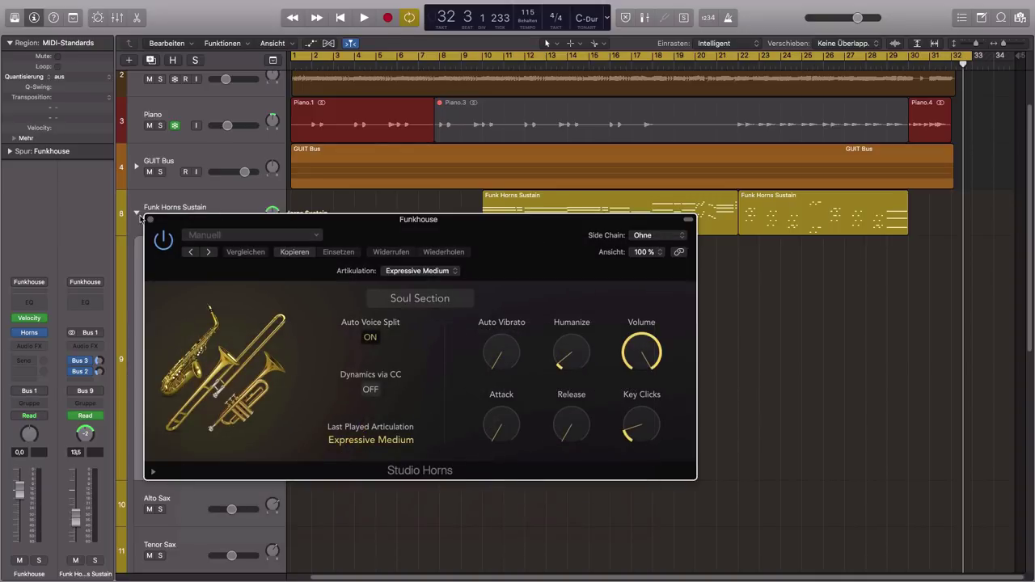
pyautogui.click(150, 220)
pyautogui.click(160, 219)
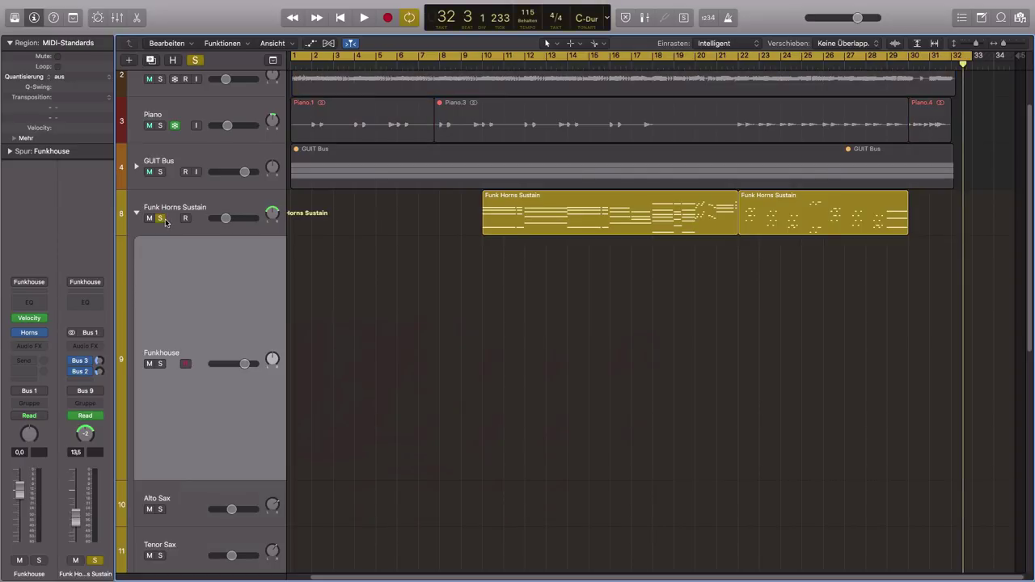
pyautogui.click(508, 207)
pyautogui.hotkey('shift', 'space')
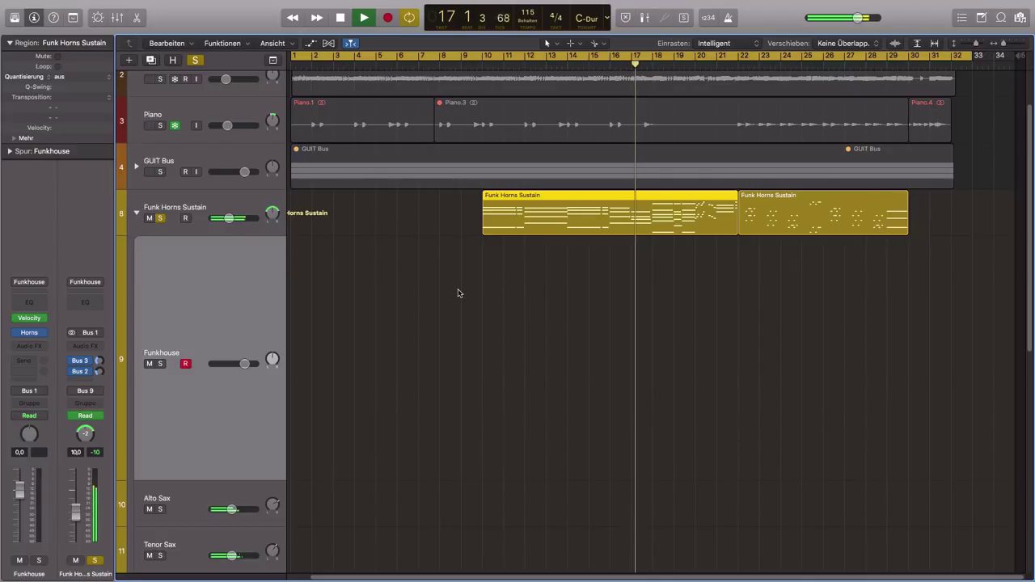
pyautogui.press('space')
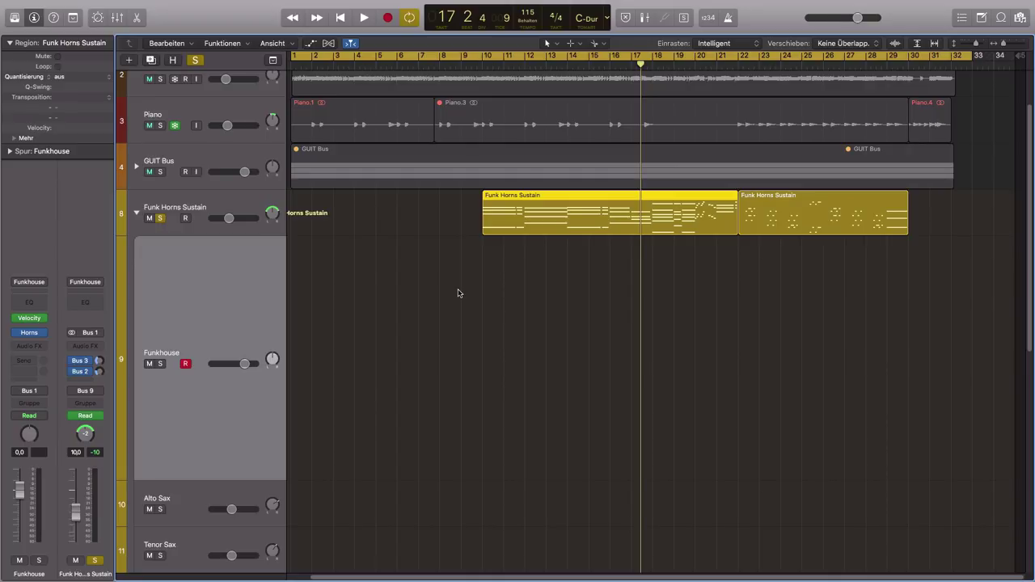
pyautogui.click(161, 219)
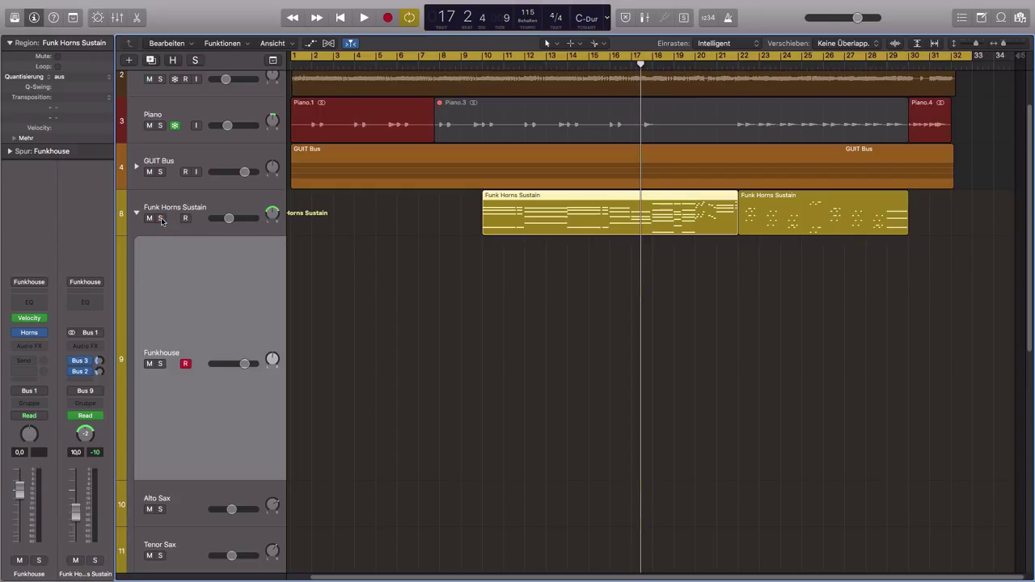
# Turn off cycle mode and play the full song from bar 9
pyautogui.click(354, 299)
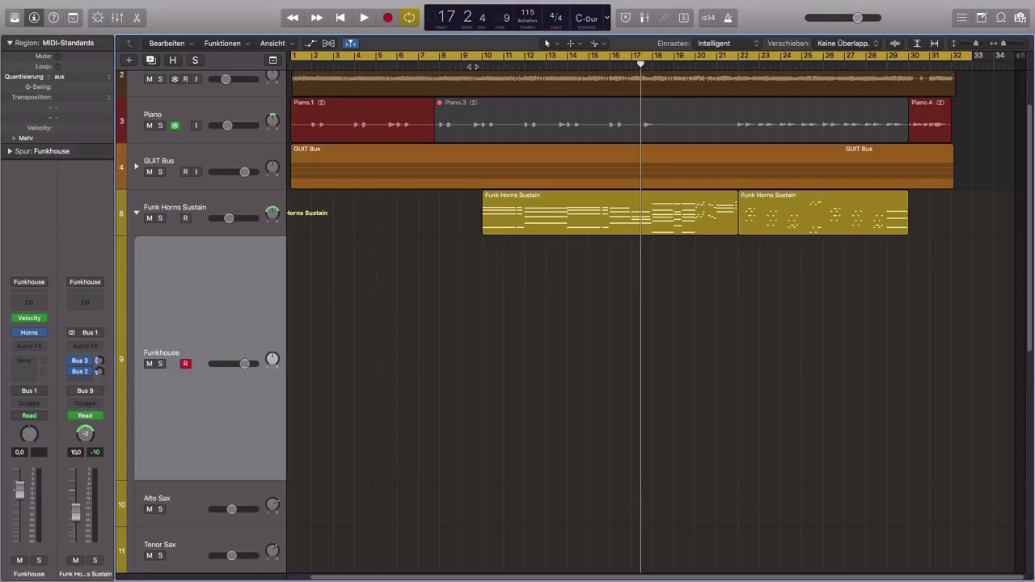
pyautogui.click(463, 64)
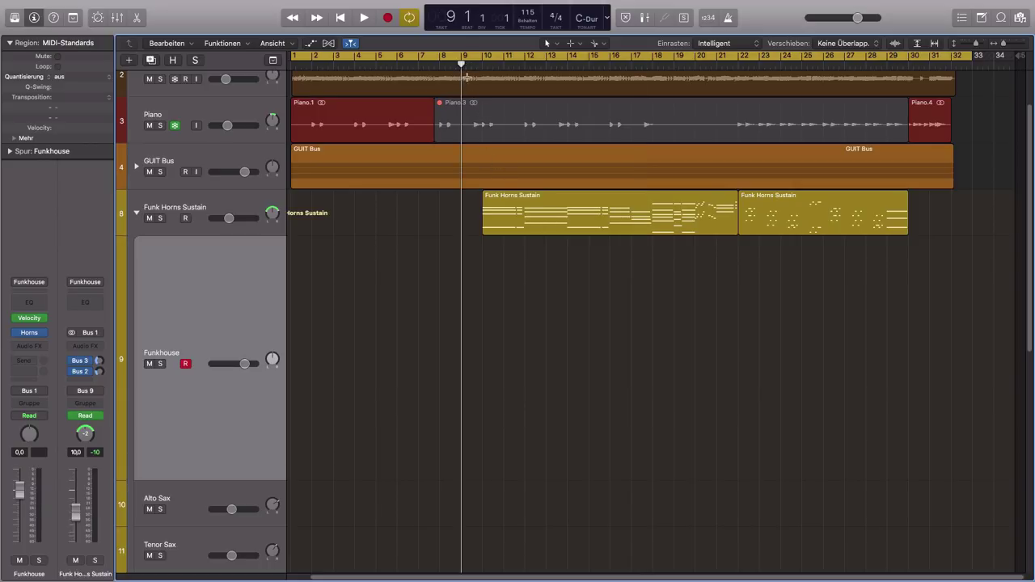
pyautogui.click(456, 57)
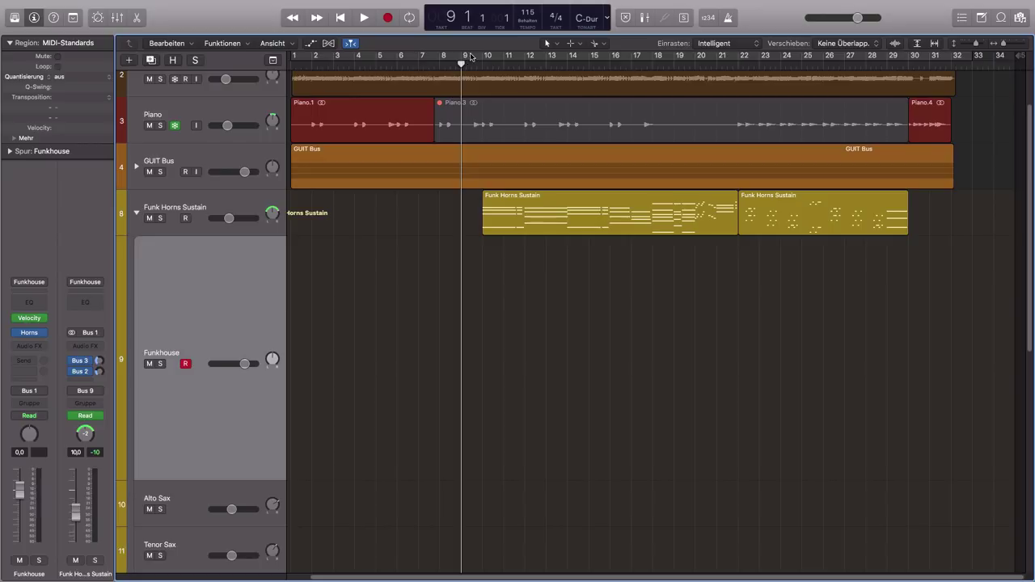
pyautogui.click(364, 18)
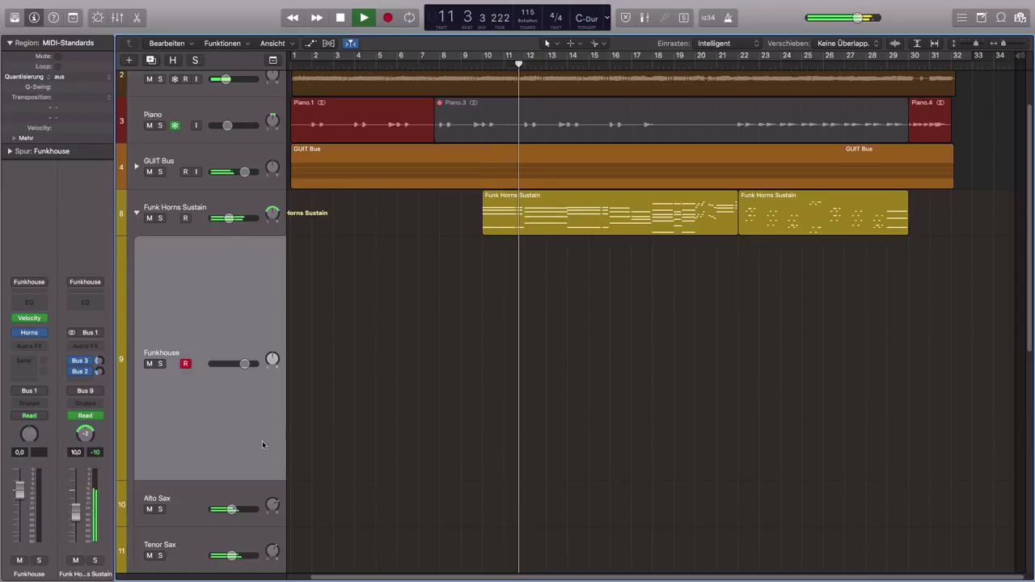
# Collapse the Funk Horns Sustain stack, then expand the Strings stack and select its Strings Sustain track
pyautogui.click(136, 212)
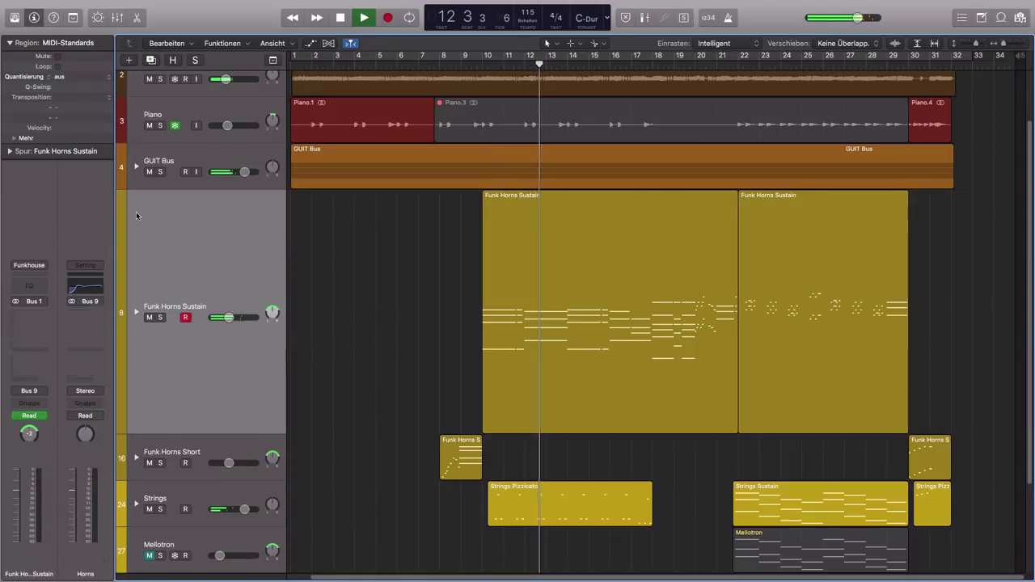
pyautogui.rightClick(124, 187)
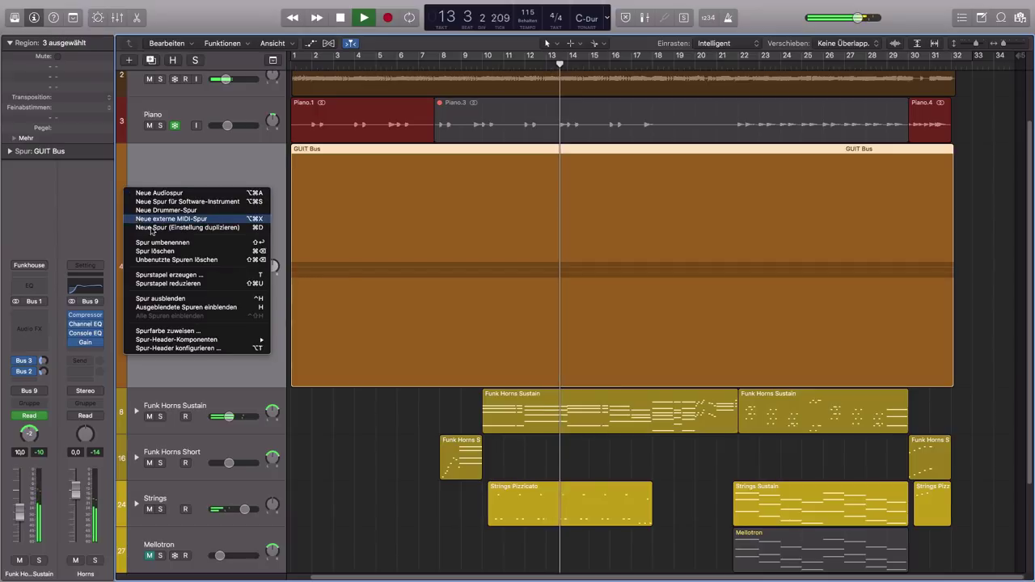
pyautogui.click(375, 408)
pyautogui.scroll(-1, 377, 402)
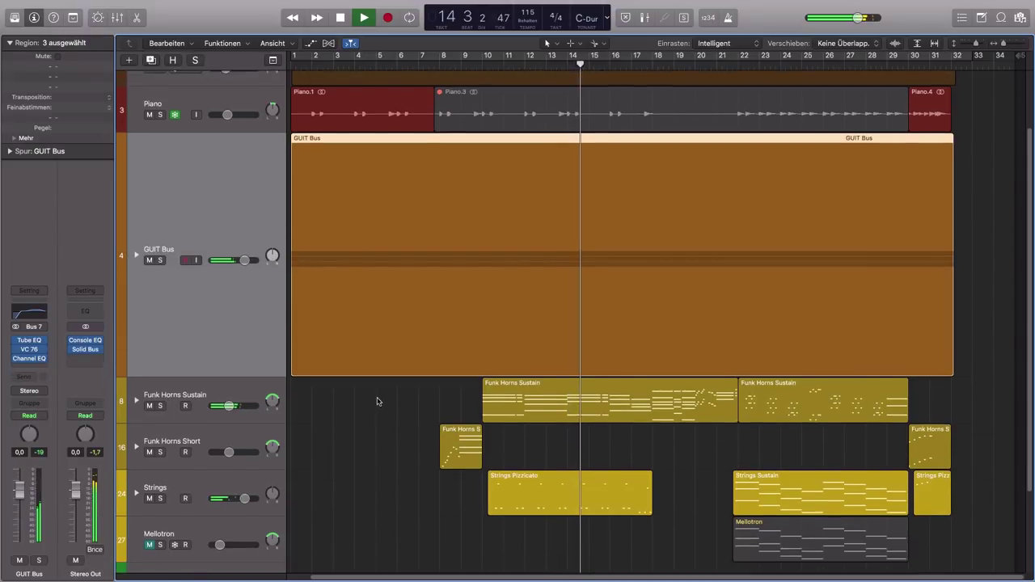
pyautogui.scroll(-2, 377, 401)
pyautogui.click(181, 431)
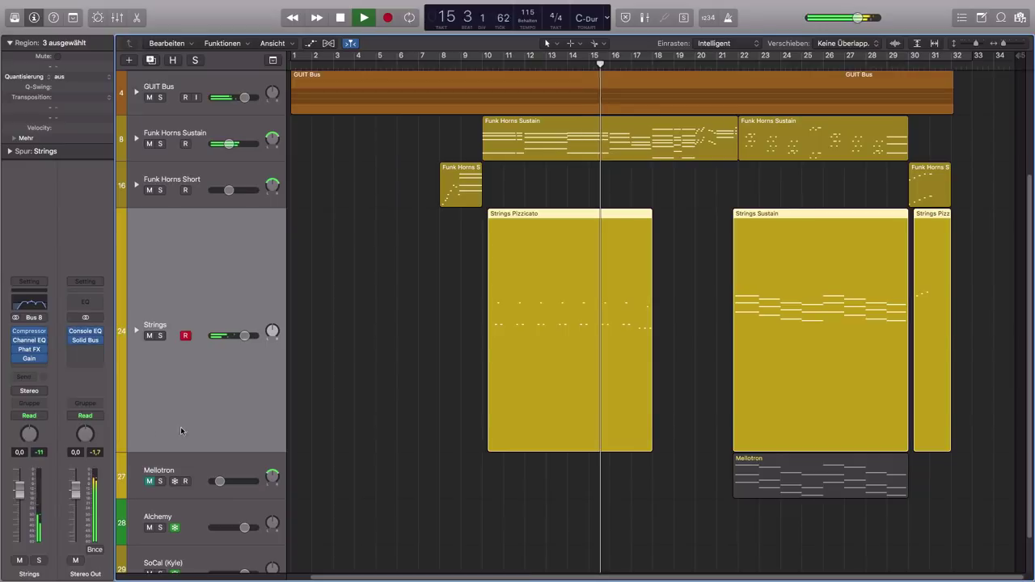
pyautogui.click(136, 331)
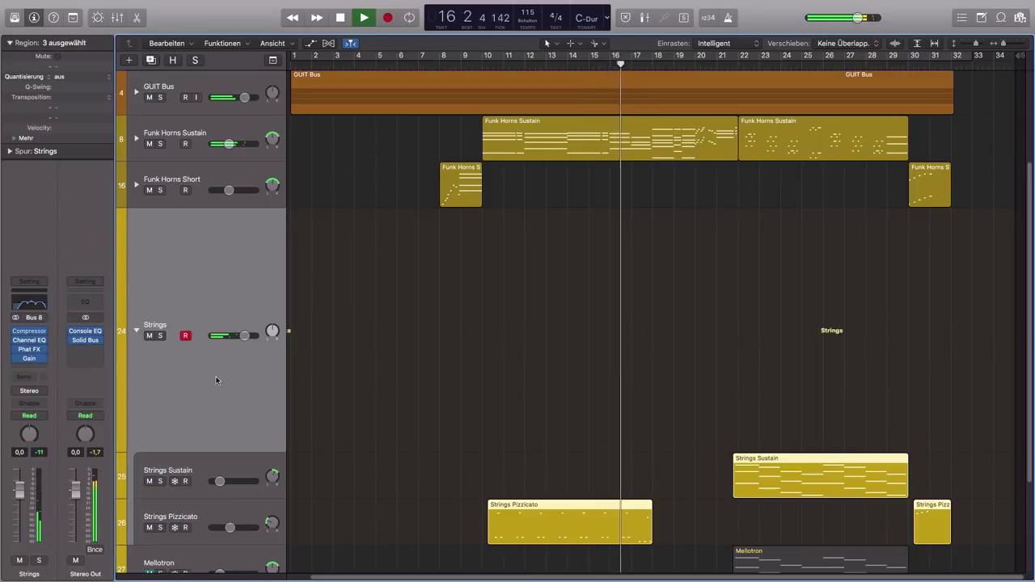
pyautogui.click(226, 467)
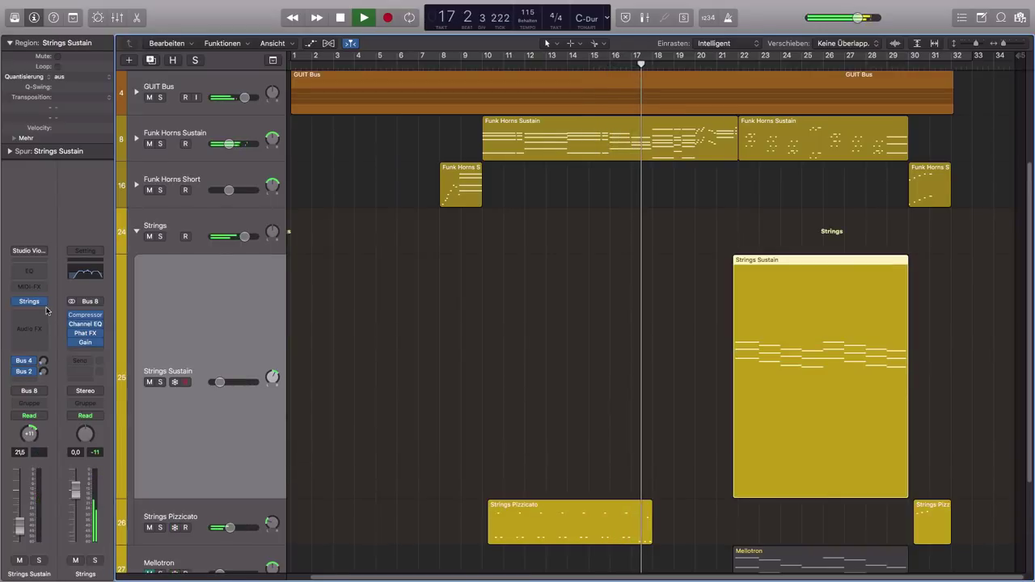
# Stop playback, open the Strings Sustain track's Studio Strings instrument and show its sections and single instruments, keeping Disco Strings
pyautogui.moveTo(32, 303)
pyautogui.press('space')
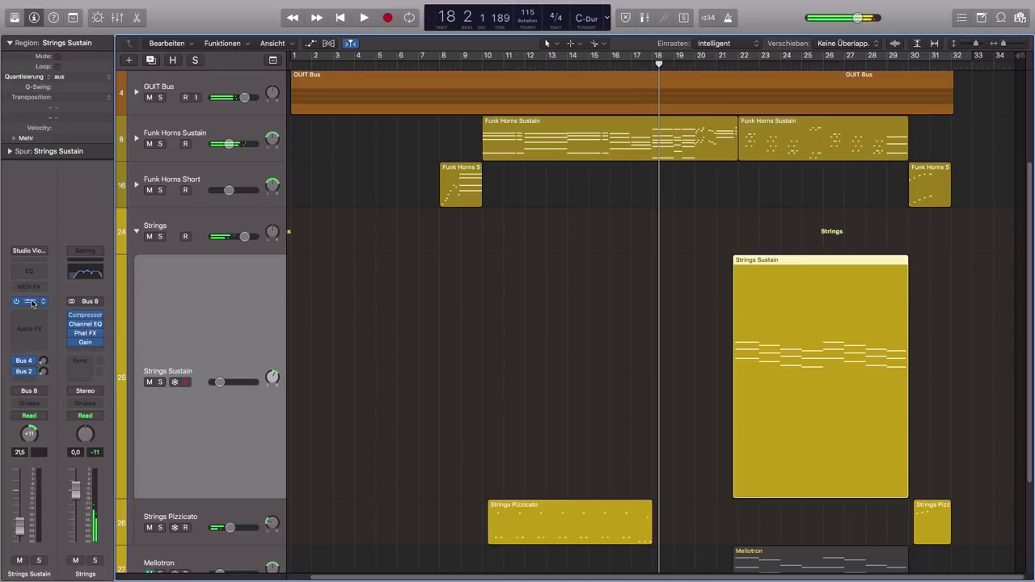
pyautogui.click(32, 303)
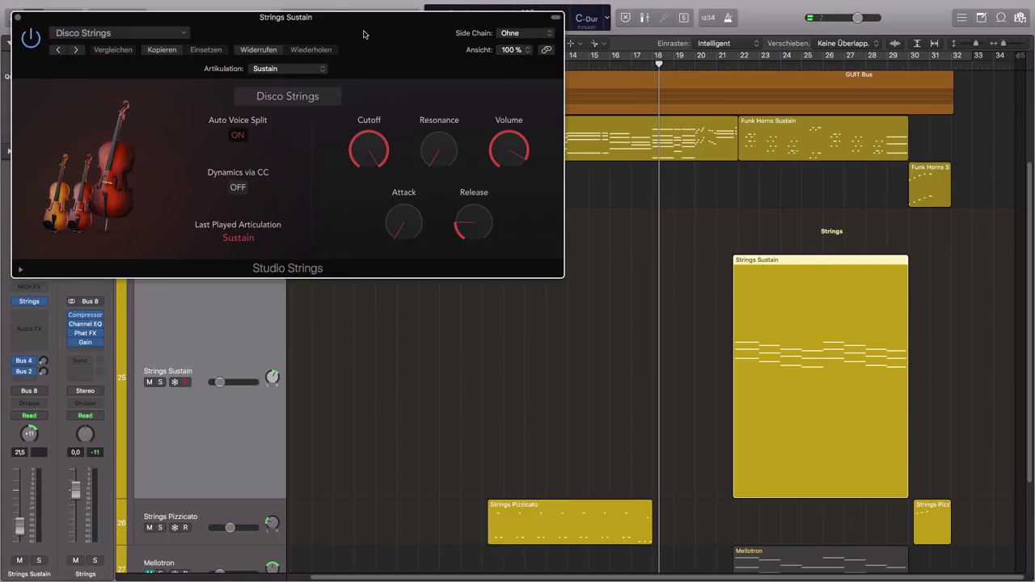
pyautogui.moveTo(364, 32); pyautogui.dragTo(636, 169)
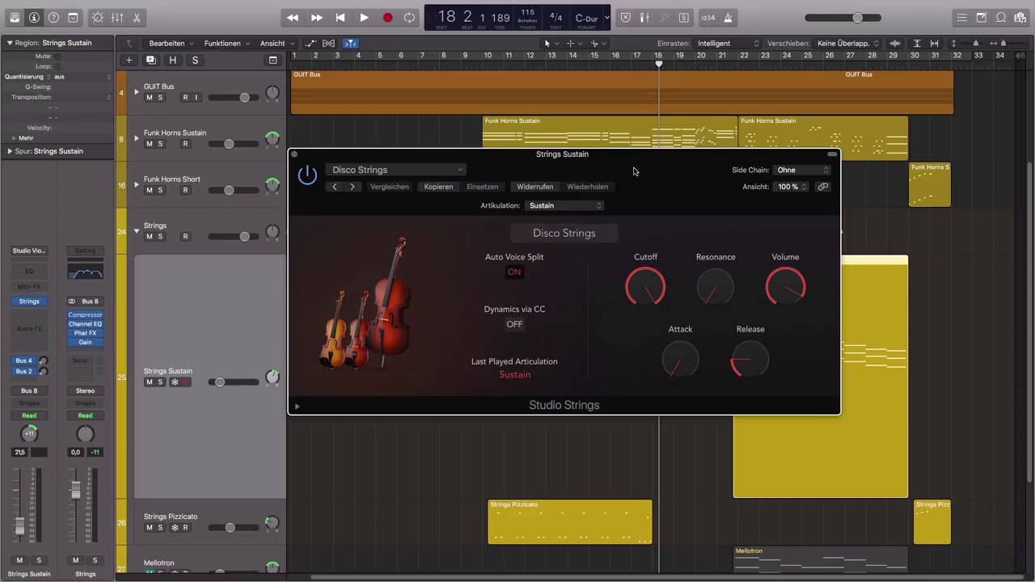
pyautogui.click(588, 233)
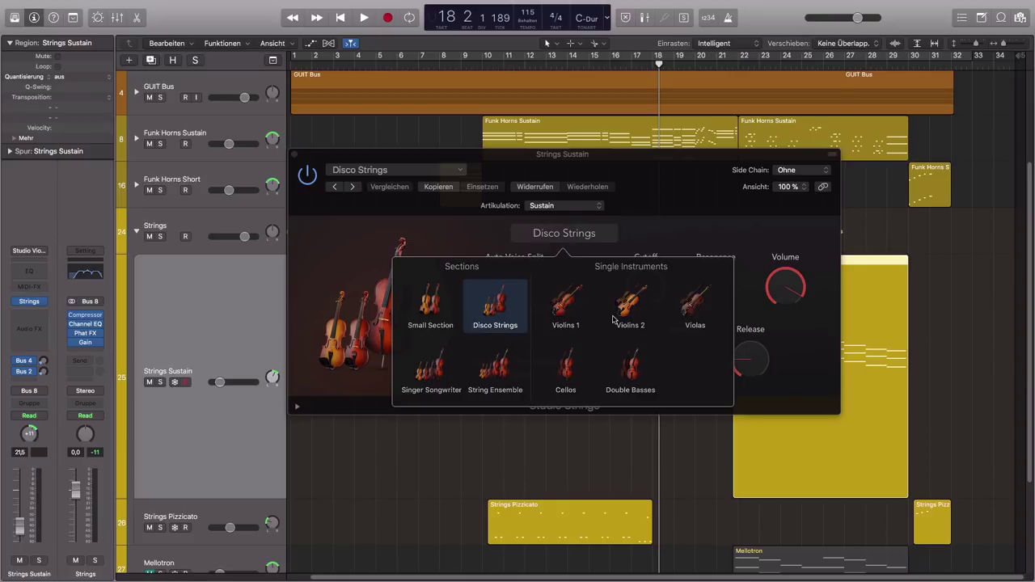
pyautogui.click(489, 238)
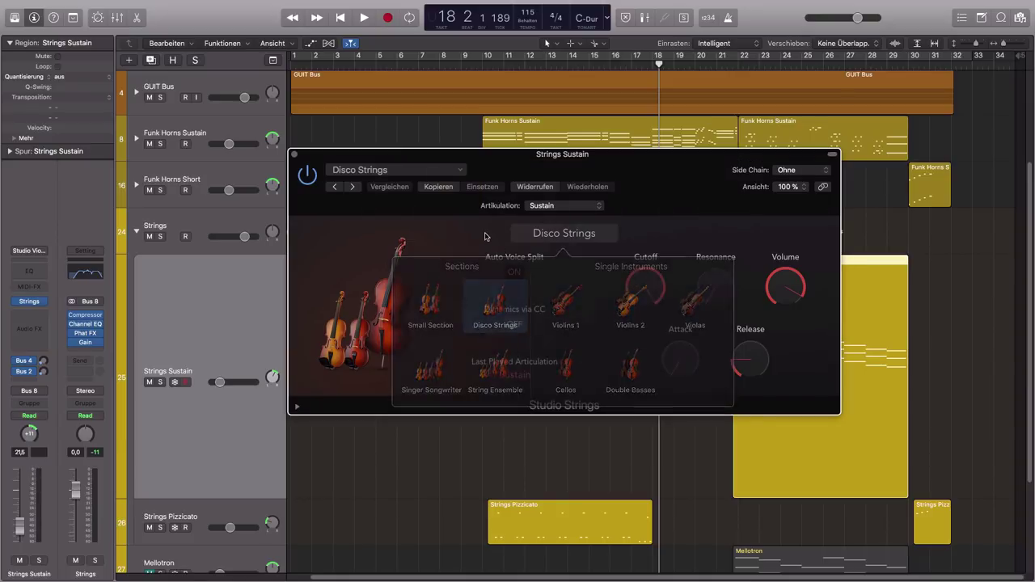
# Examine the articulation choices in Studio Strings, keep Sustain, and close the instrument
pyautogui.click(598, 207)
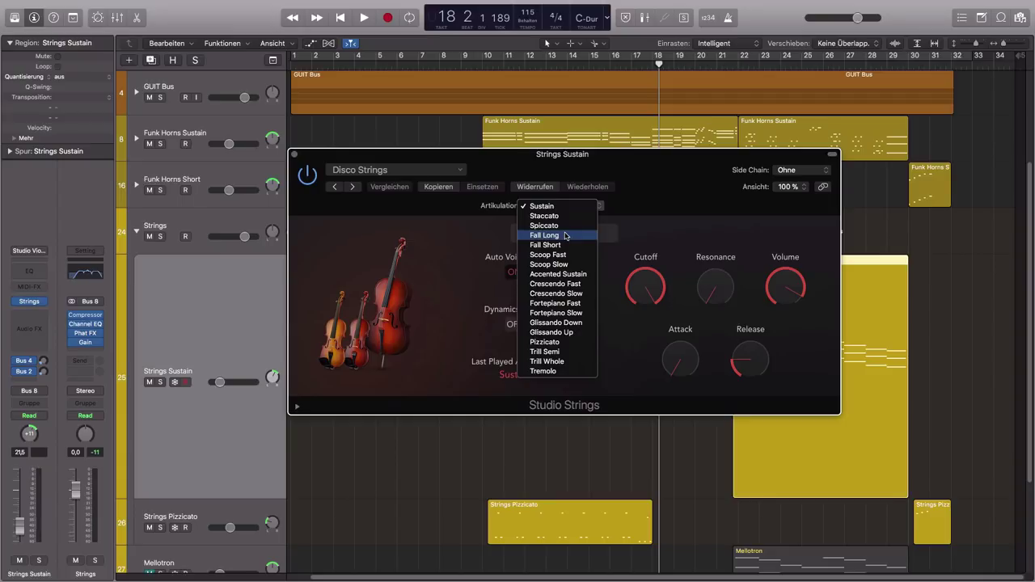
pyautogui.click(543, 206)
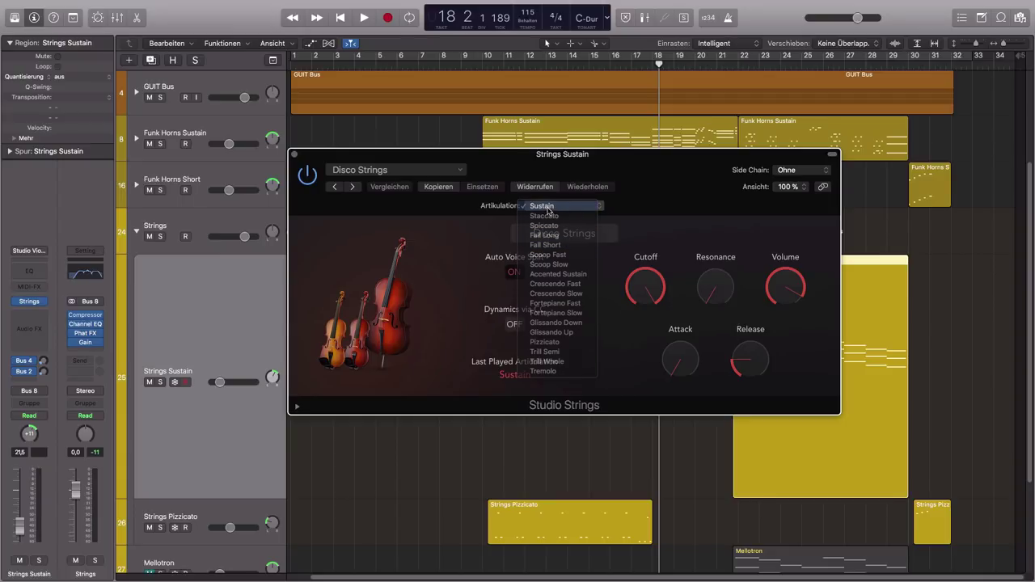
pyautogui.click(294, 155)
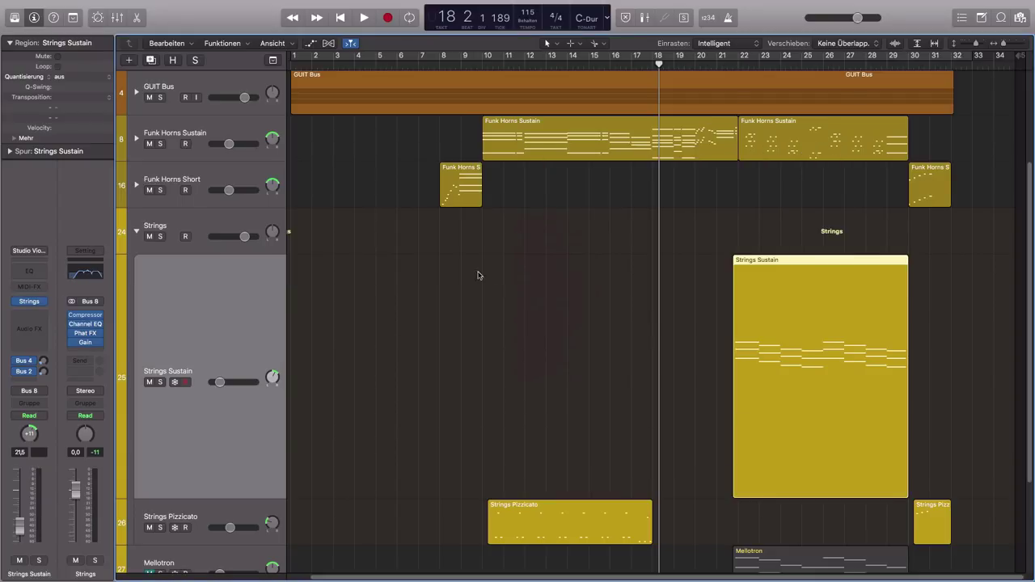
# Listen to the song from bar 21, solo the Strings Sustain track during playback, then stop and unsolo it
pyautogui.click(722, 64)
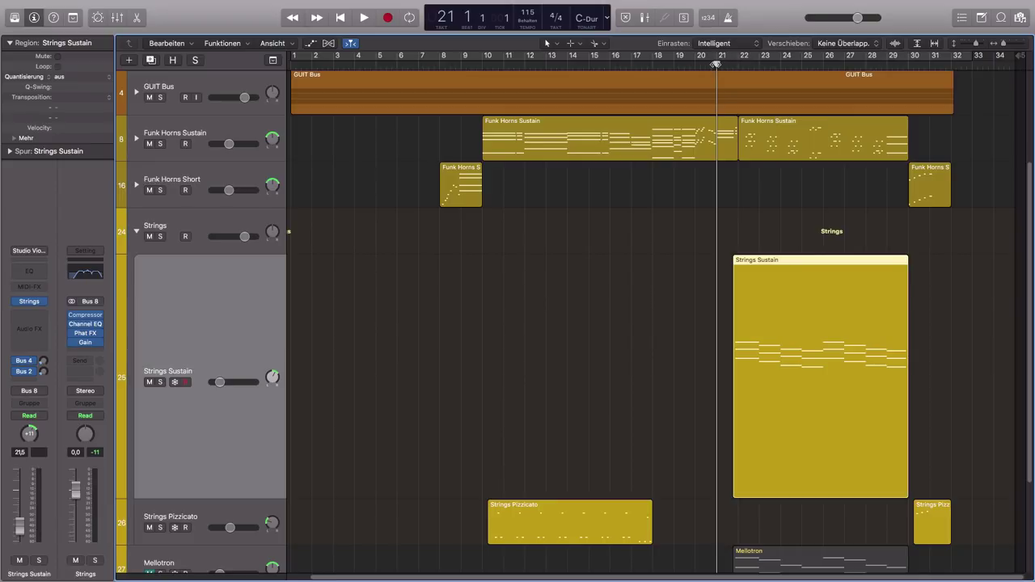
pyautogui.press('space')
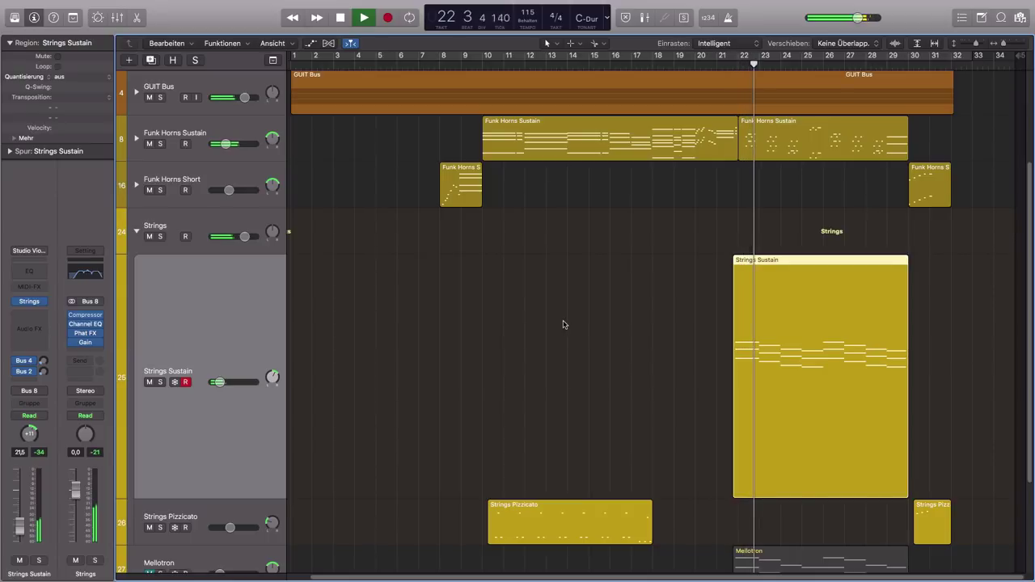
pyautogui.scroll(-4, 563, 324)
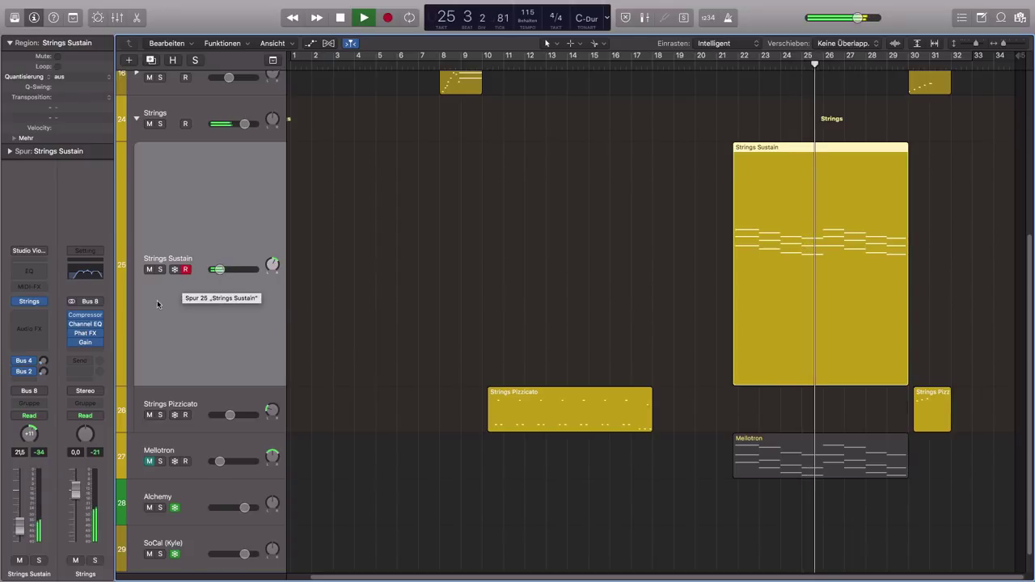
pyautogui.click(161, 269)
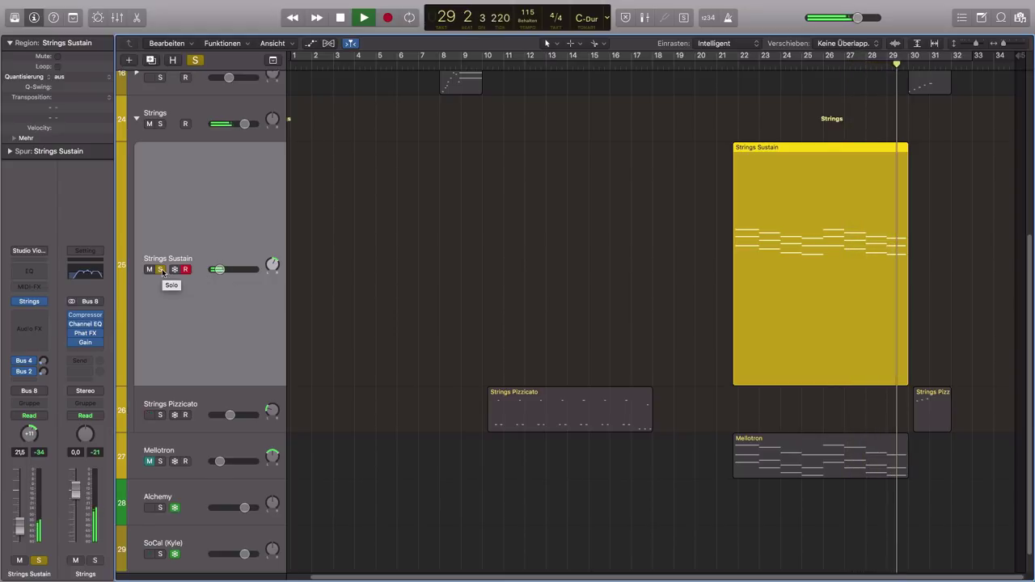
pyautogui.press('space')
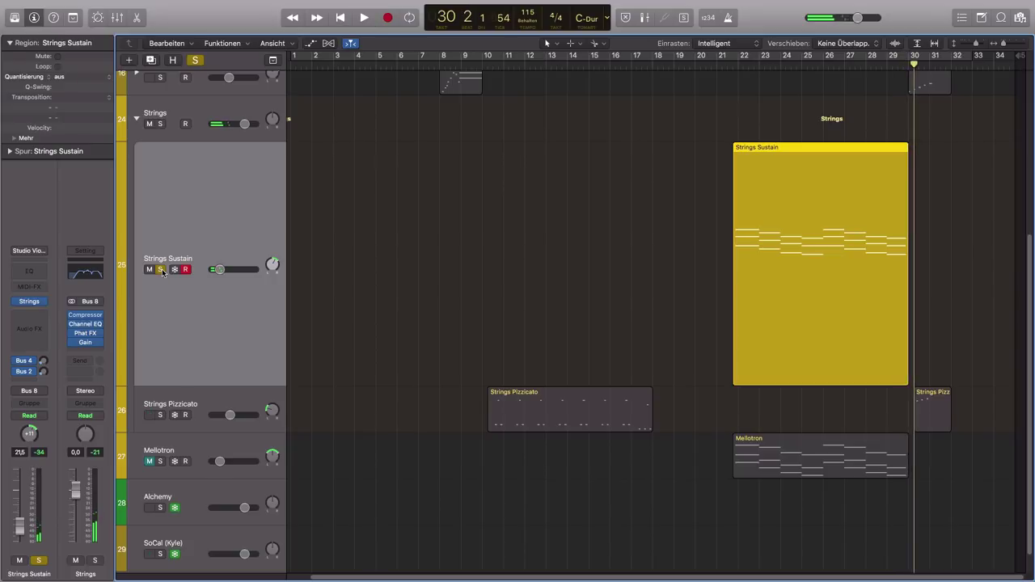
pyautogui.click(160, 270)
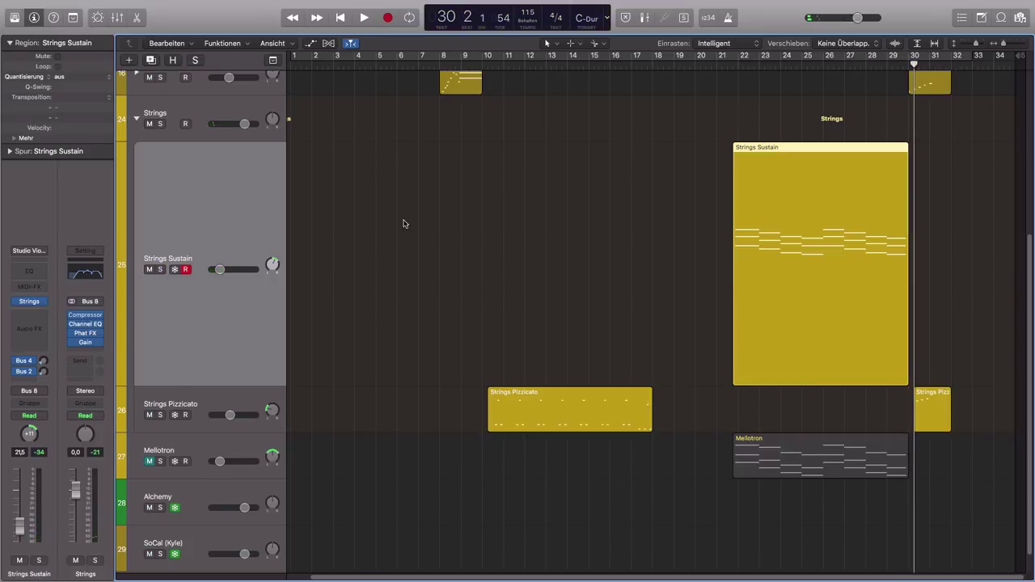
# Reduce the track heights, select and unmute the Mellotron track, and open its Vintage Mellotron instrument over the arrangement
pyautogui.press('z')
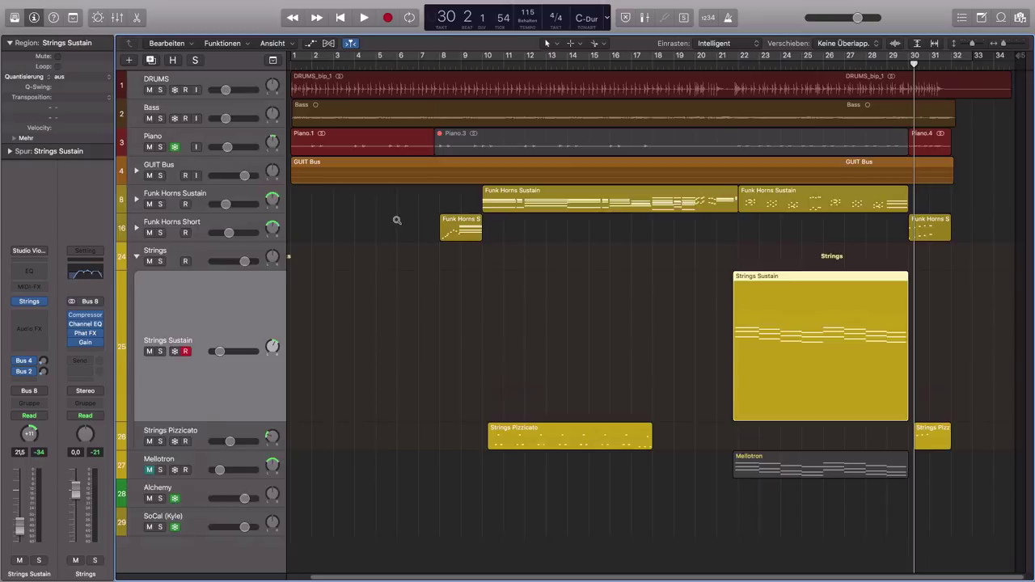
pyautogui.click(430, 443)
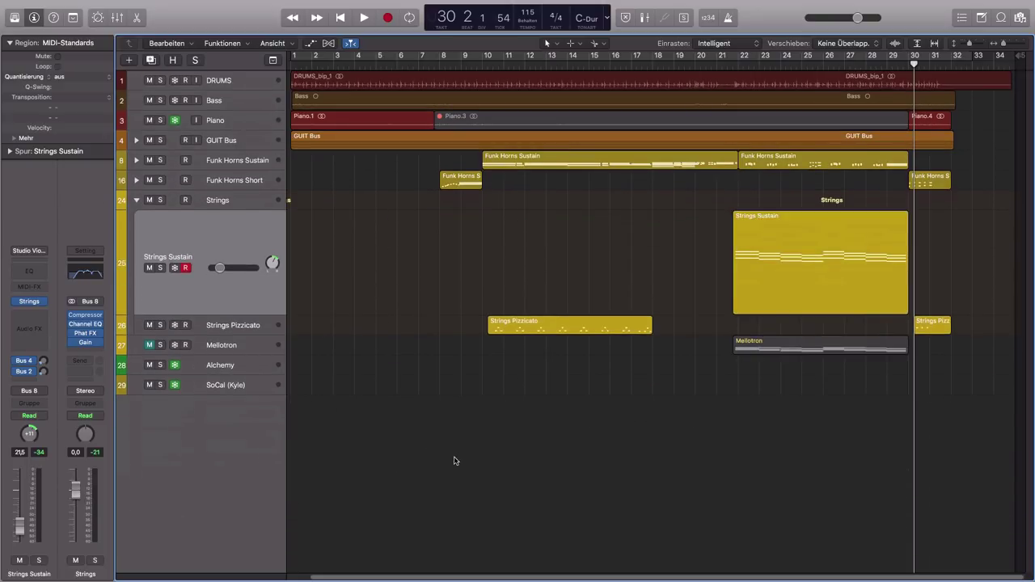
pyautogui.click(253, 344)
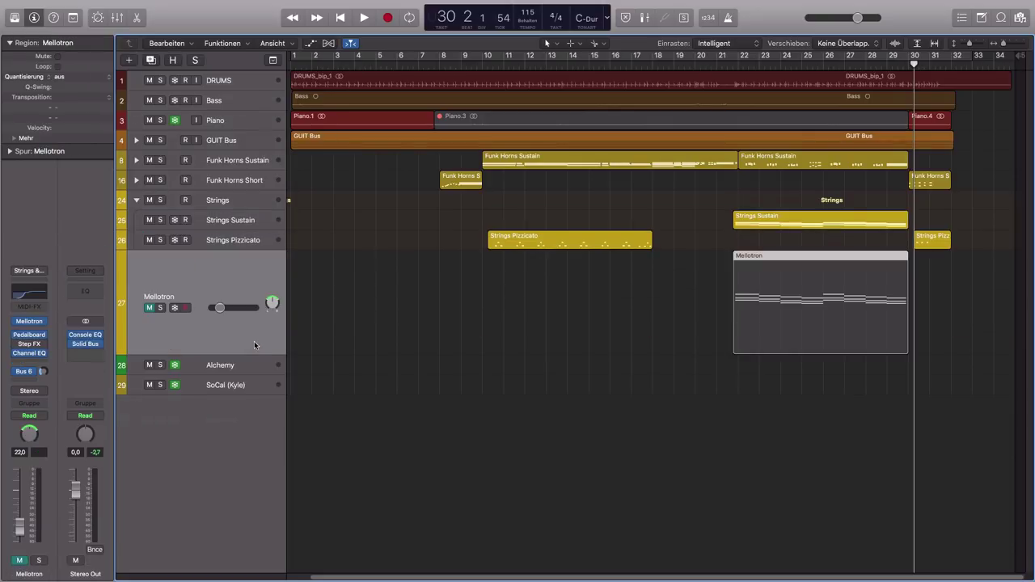
pyautogui.click(149, 308)
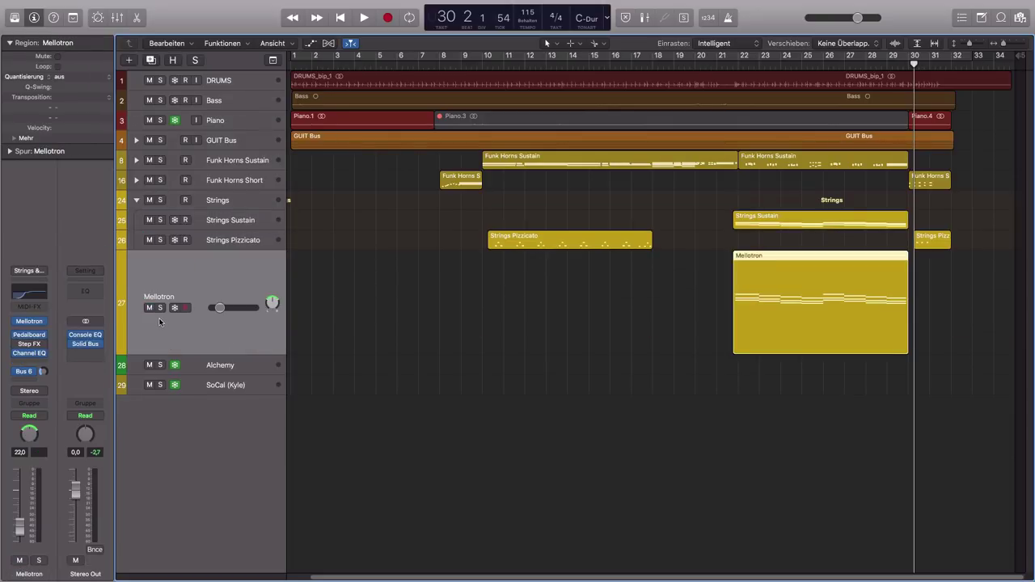
pyautogui.click(36, 323)
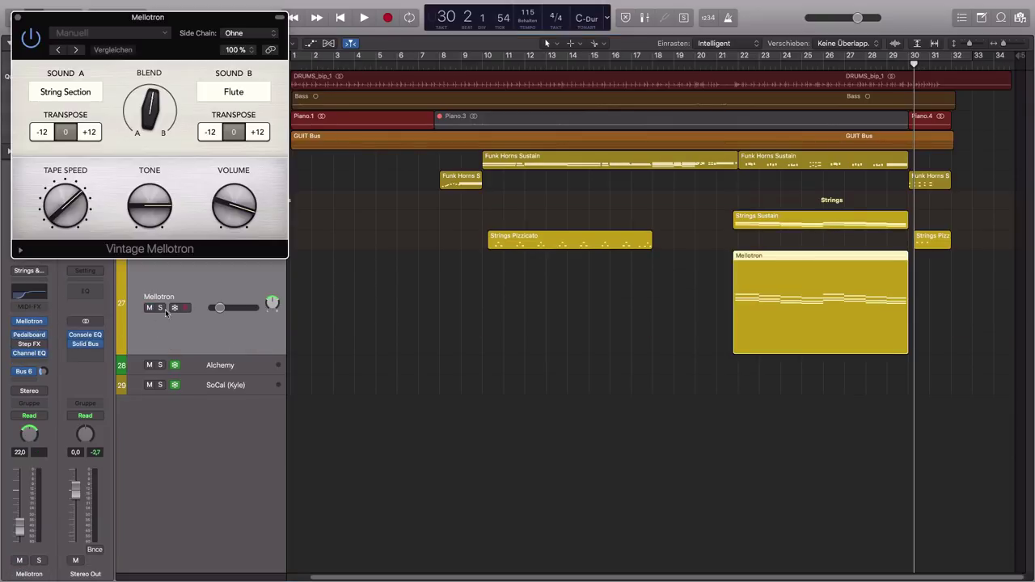
pyautogui.moveTo(190, 29); pyautogui.dragTo(597, 153)
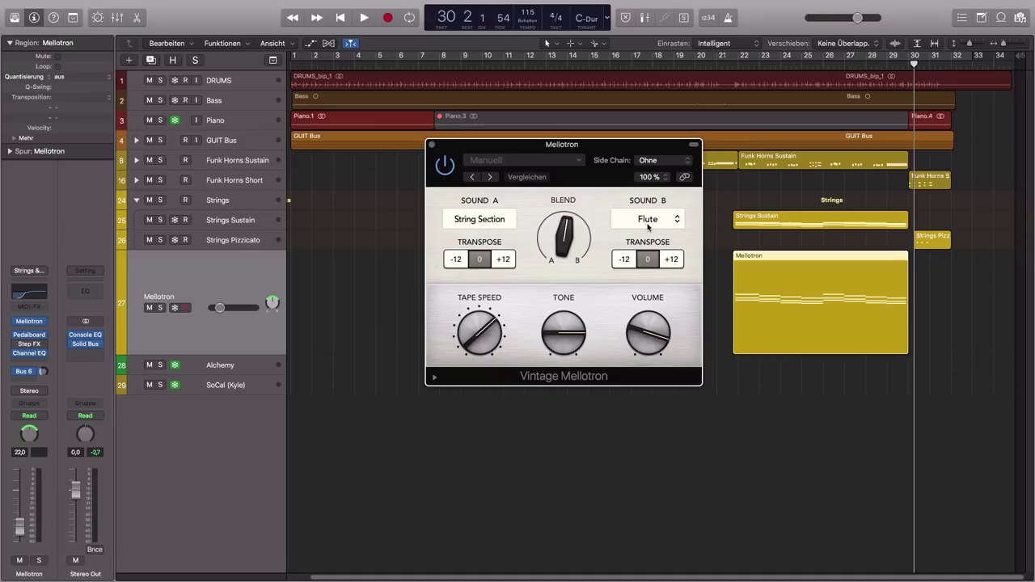
# Examine the choices for Sound A and Sound B in Vintage Mellotron, keeping String Section and Flute
pyautogui.click(508, 220)
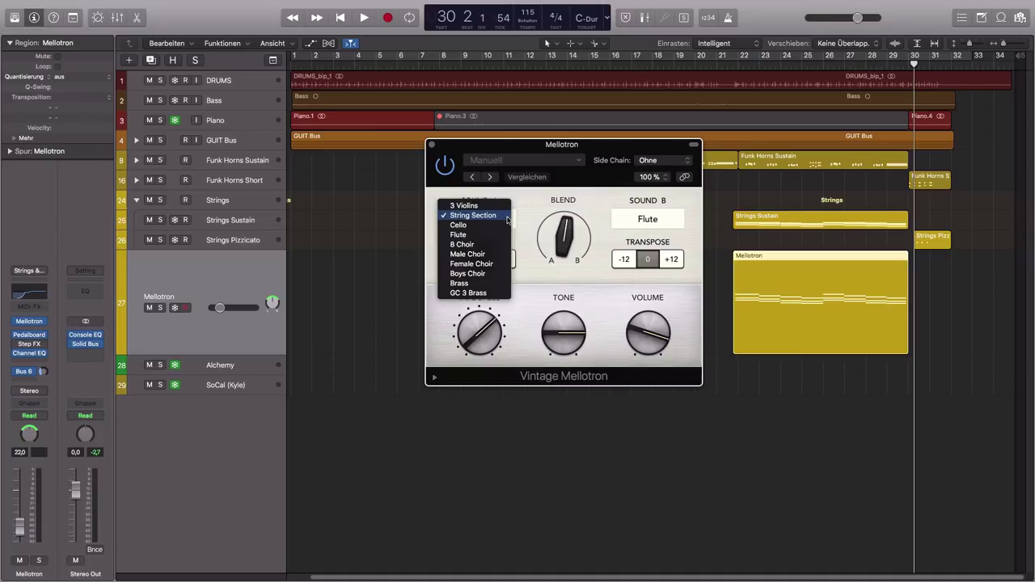
pyautogui.click(496, 217)
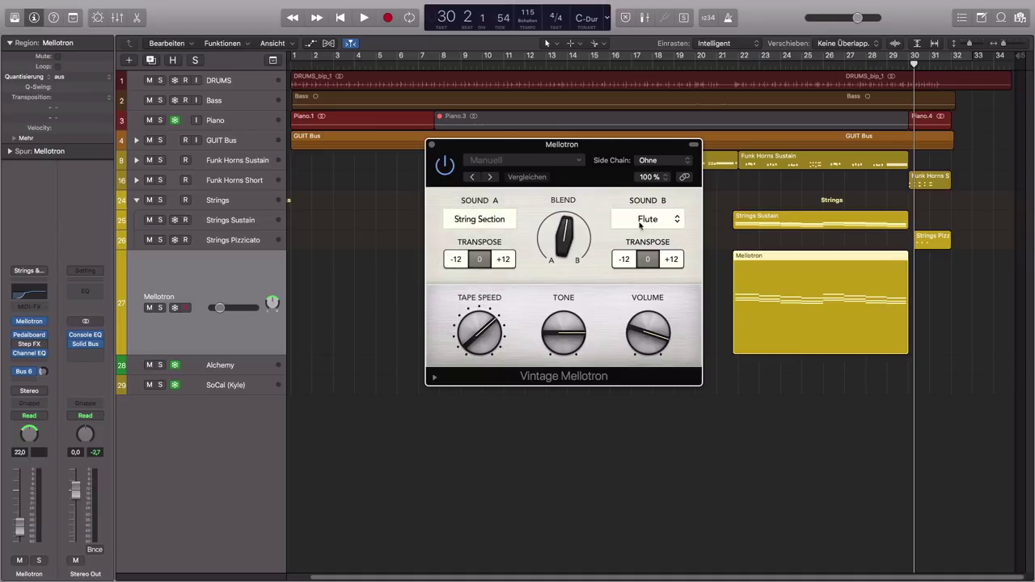
pyautogui.click(676, 220)
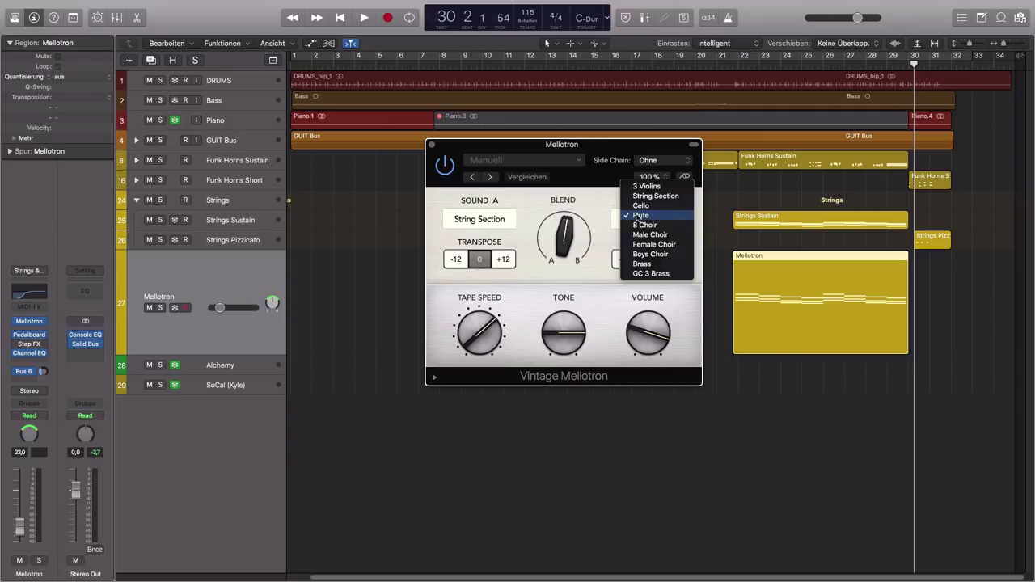
pyautogui.click(639, 216)
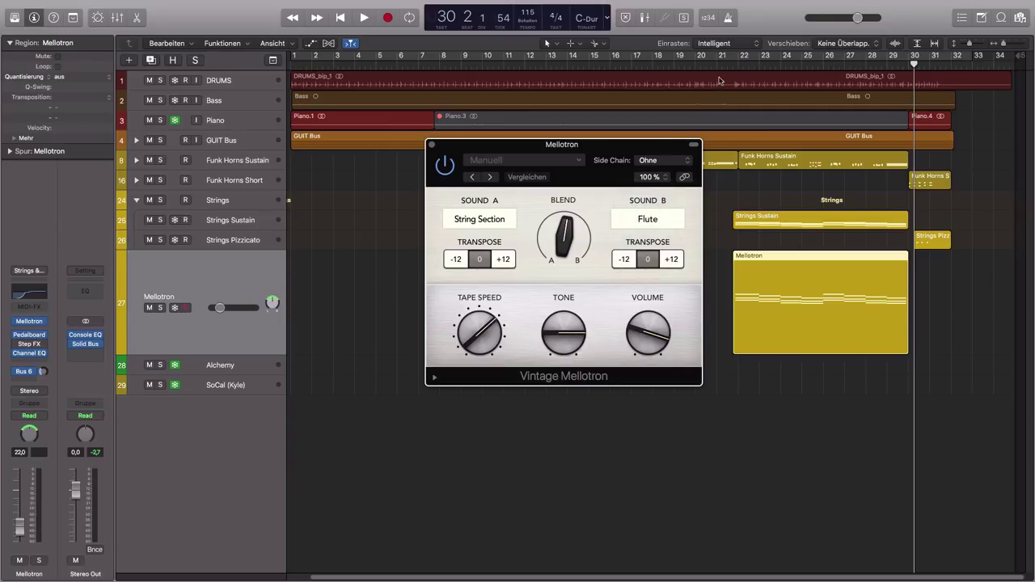
# Solo the Mellotron track and play it from bar 21
pyautogui.moveTo(732, 66); pyautogui.dragTo(727, 64)
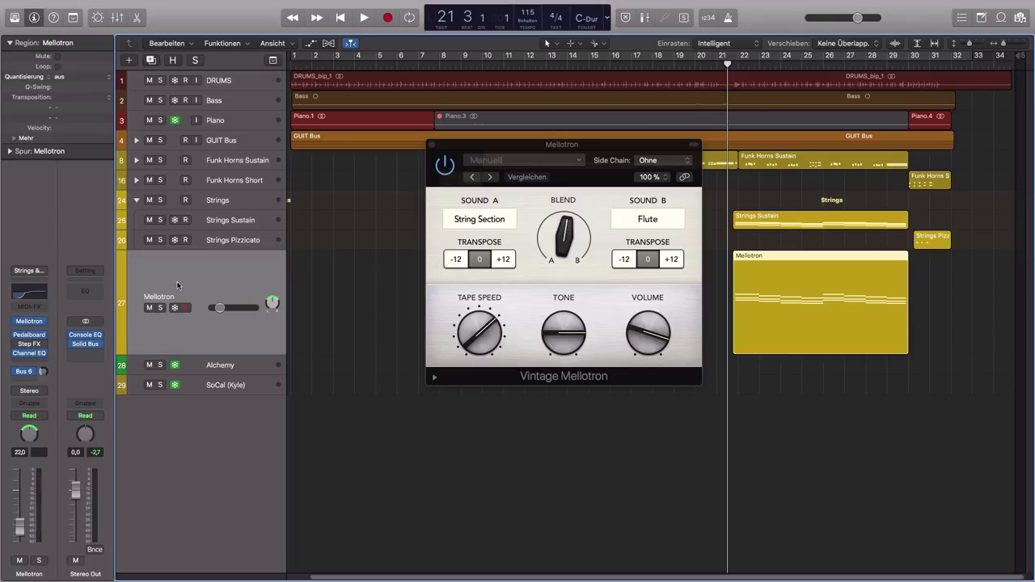
pyautogui.click(161, 308)
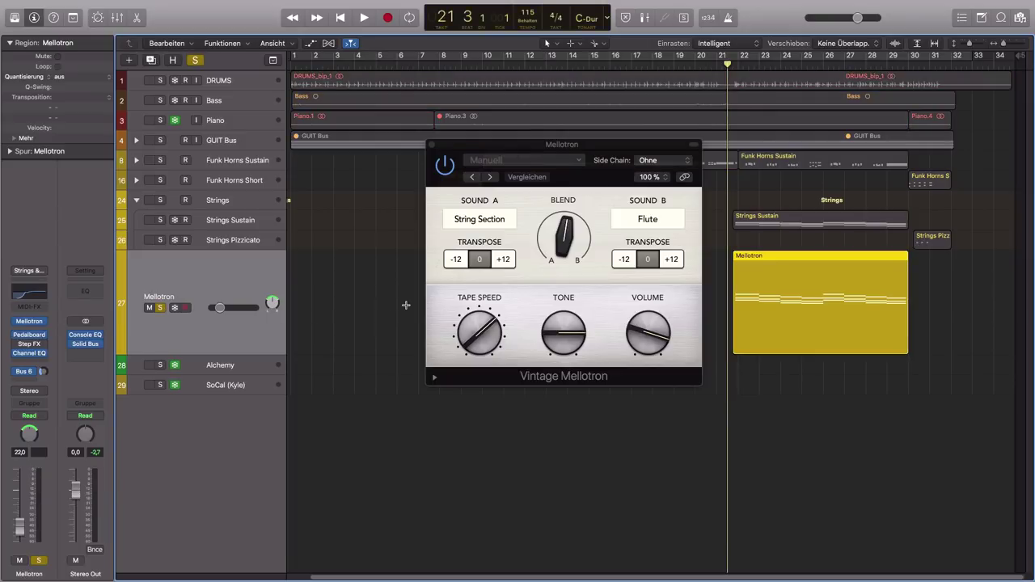
pyautogui.press('space')
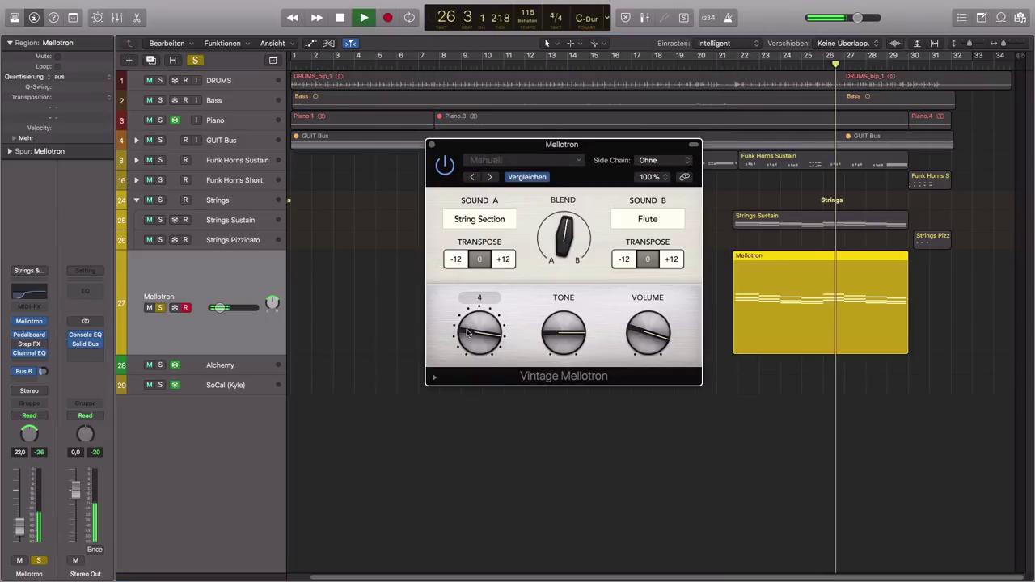
# During playback, try out the tape speed, set Tone to 78 and Blend to 54, and stop playback
pyautogui.moveTo(470, 334); pyautogui.dragTo(468, 355)
pyautogui.moveTo(556, 323); pyautogui.dragTo(570, 331)
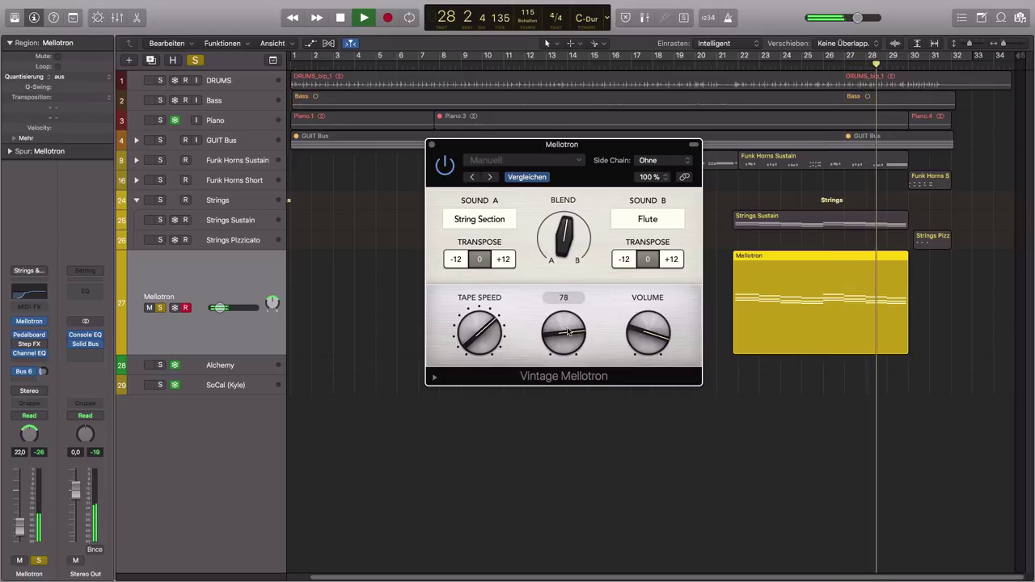
pyautogui.moveTo(562, 249)
pyautogui.moveTo(562, 249); pyautogui.dragTo(571, 276)
pyautogui.press('space')
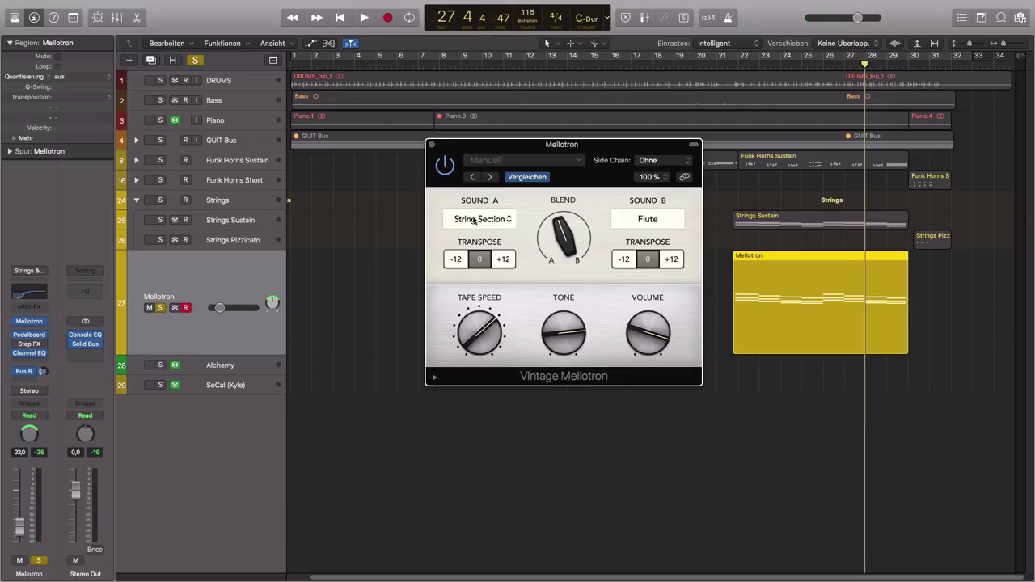
pyautogui.moveTo(564, 224)
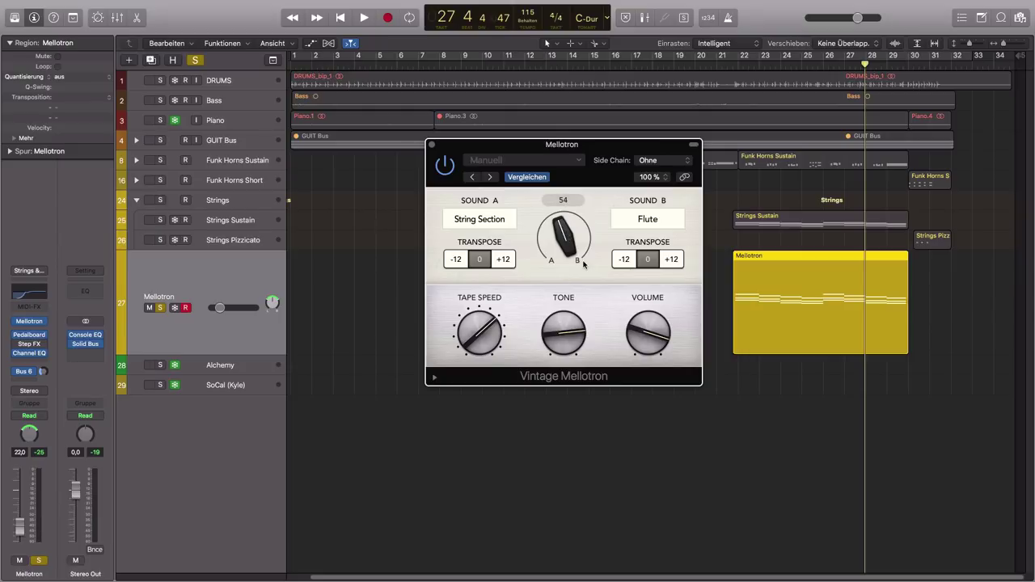
# Solo the Strings Sustain track together with the Mellotron track and play both from bar 21
pyautogui.click(161, 221)
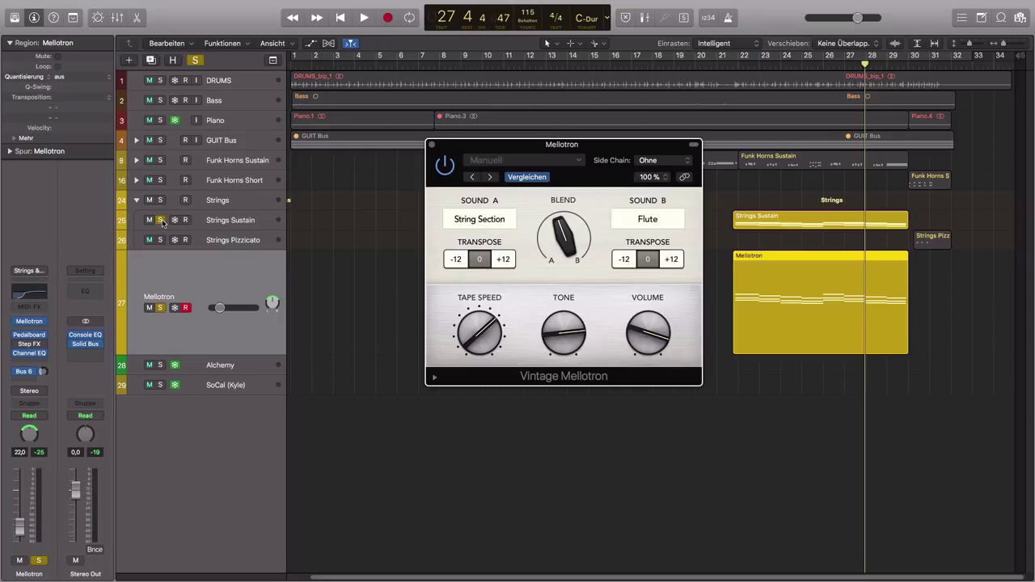
pyautogui.click(160, 307)
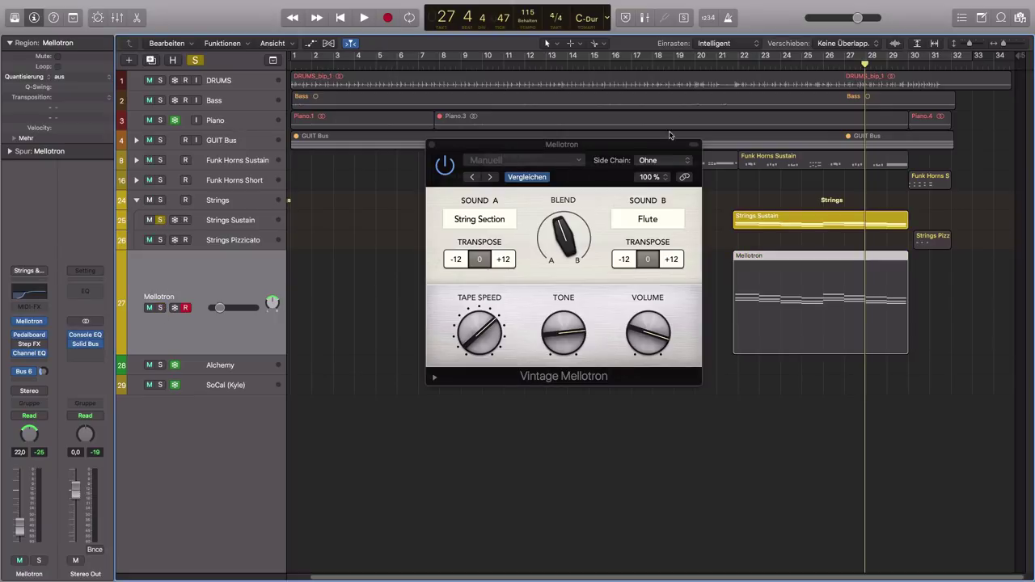
pyautogui.click(727, 66)
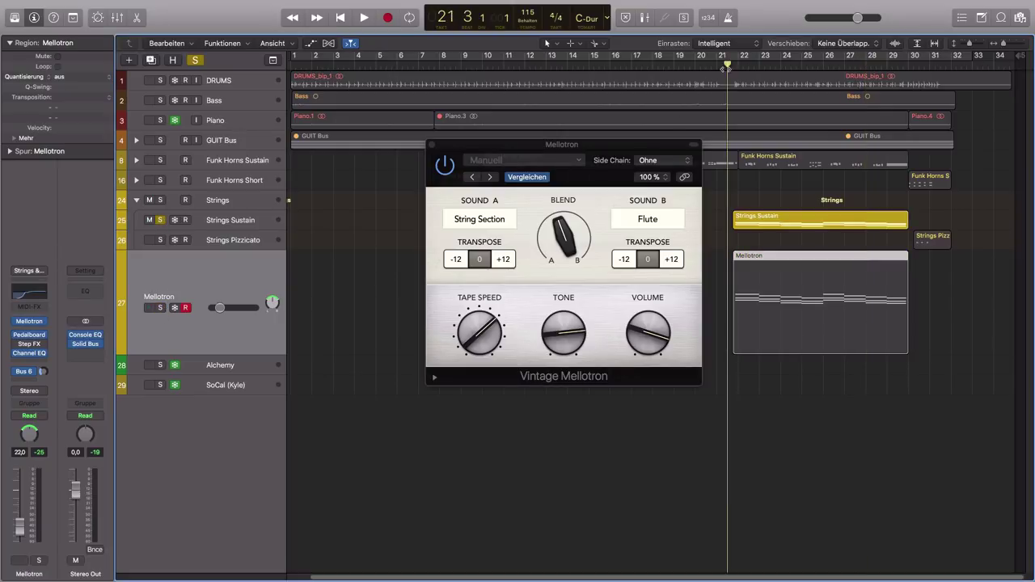
pyautogui.click(161, 308)
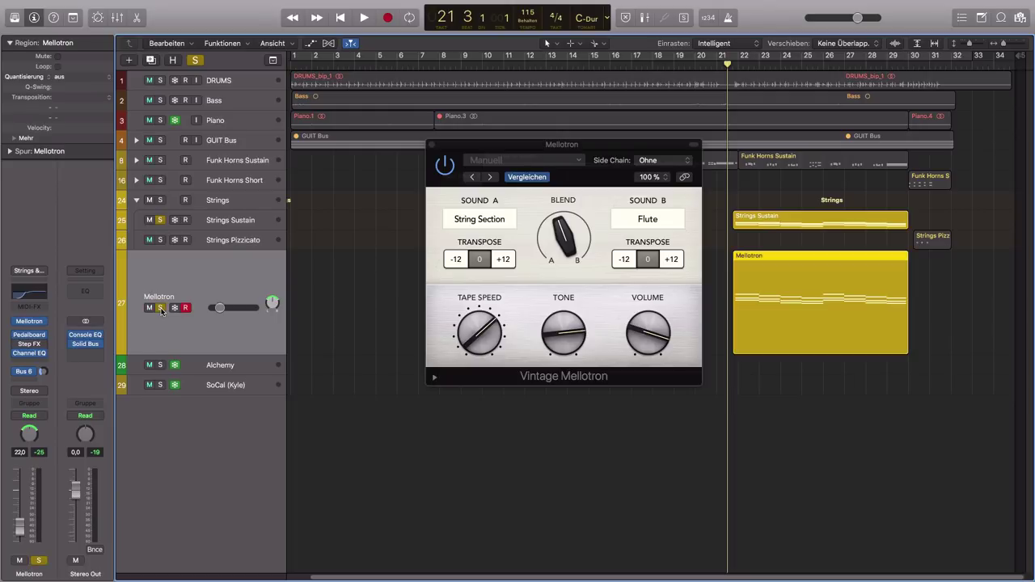
pyautogui.press('space')
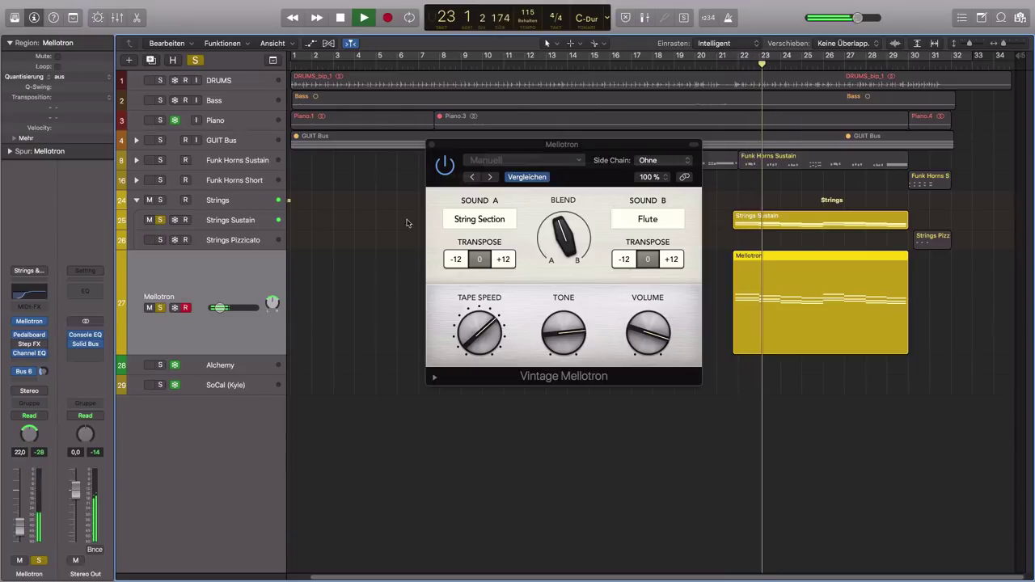
# Compare the strings without and with the Mellotron during playback, and set the Mellotron track's volume to -24.0 dB
pyautogui.click(160, 309)
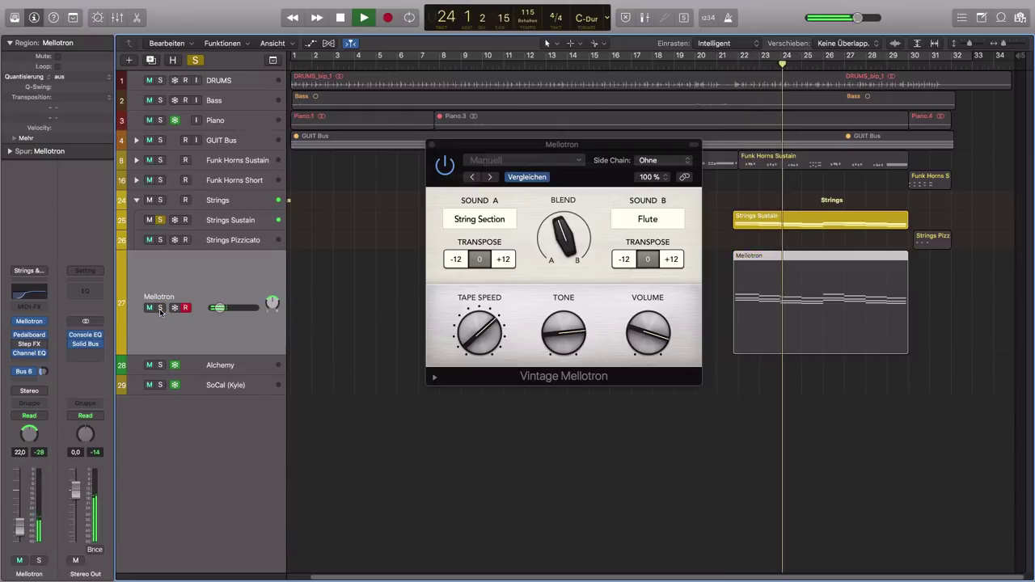
pyautogui.click(161, 308)
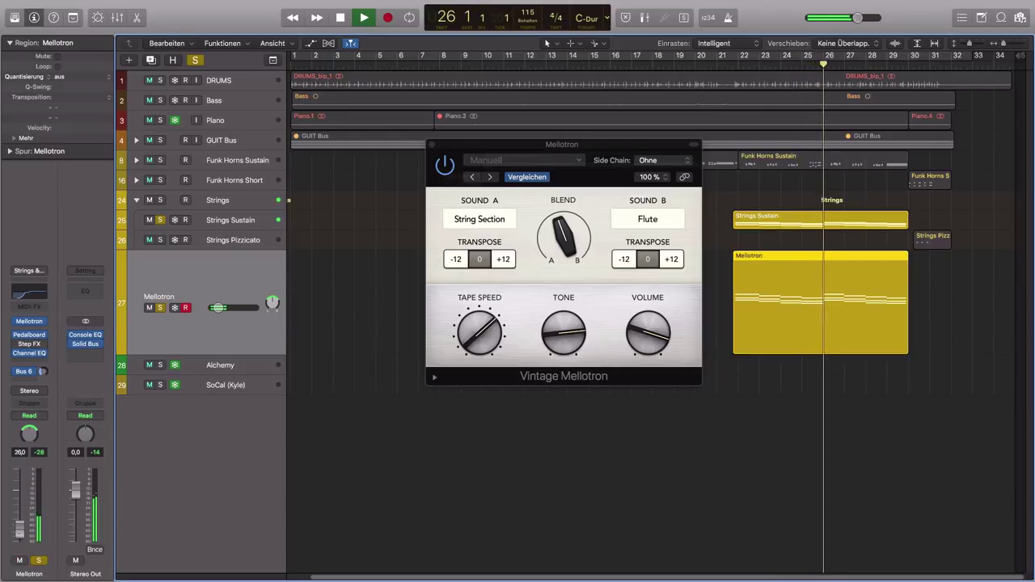
pyautogui.moveTo(20, 528); pyautogui.dragTo(20, 532)
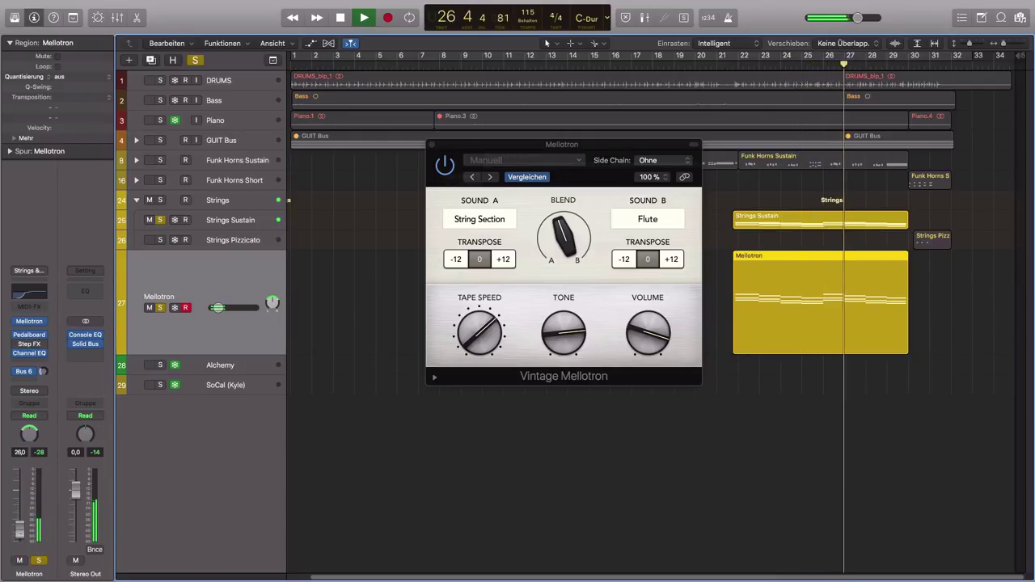
# Stop playback and unsolo the Mellotron and Strings Sustain tracks
pyautogui.press('space')
pyautogui.click(161, 308)
pyautogui.click(160, 220)
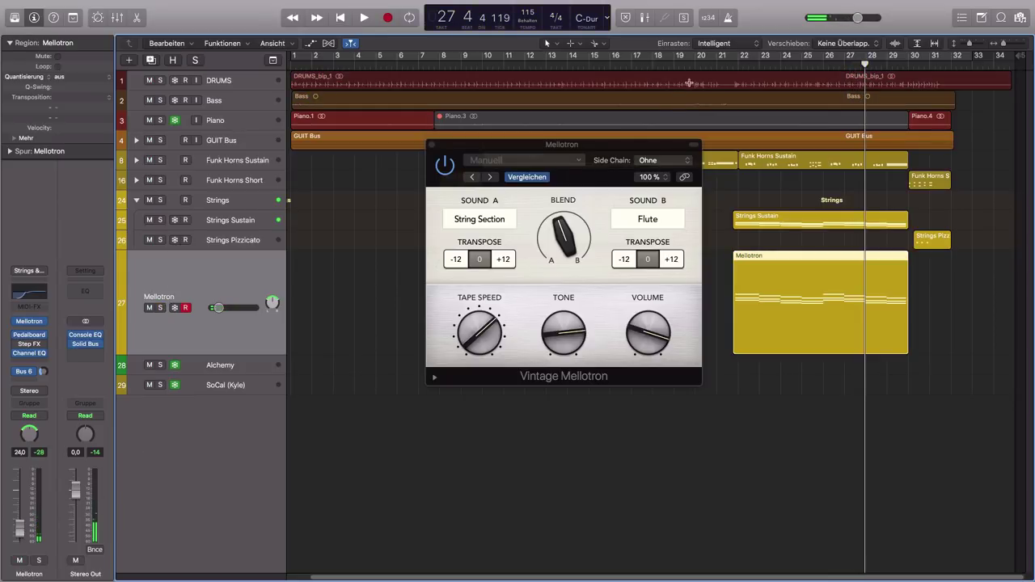
# Play the full arrangement from bar 21 and close the Vintage Mellotron instrument
pyautogui.click(722, 65)
pyautogui.press('space')
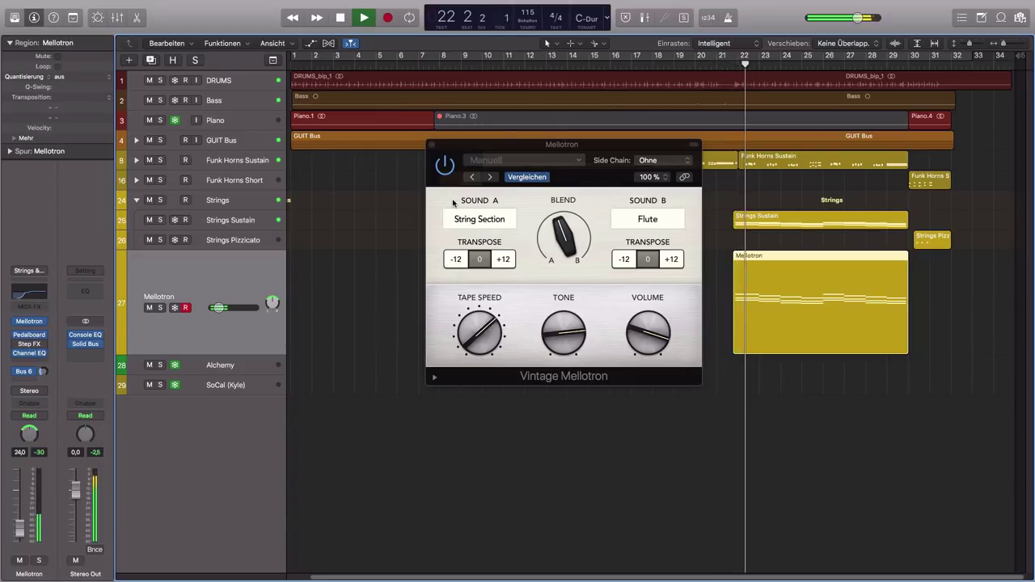
pyautogui.click(433, 147)
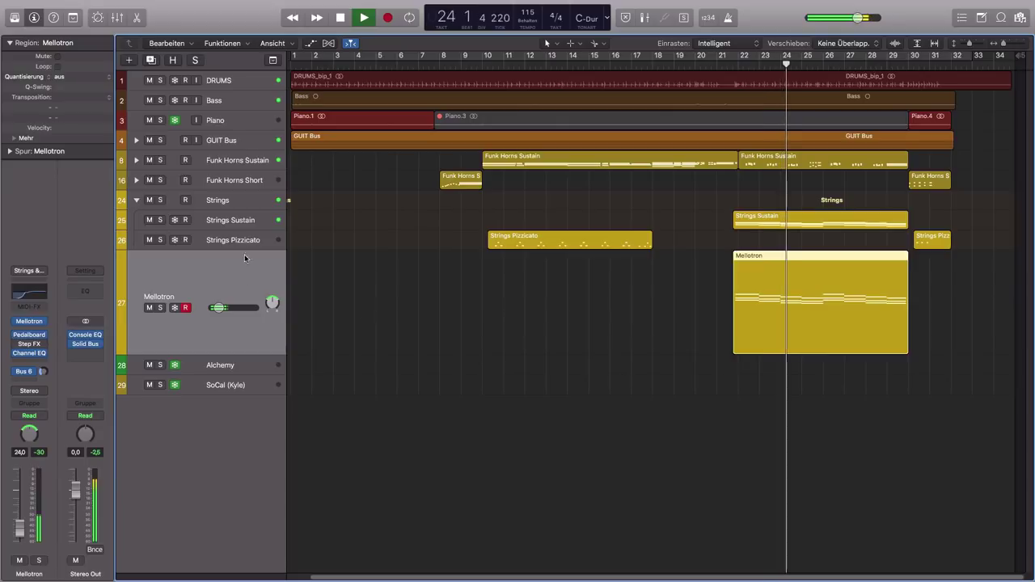
# Select the Funk Horns Sustain track, show the mixer, select the Small Plate reverb channel, and stop playback
pyautogui.click(231, 161)
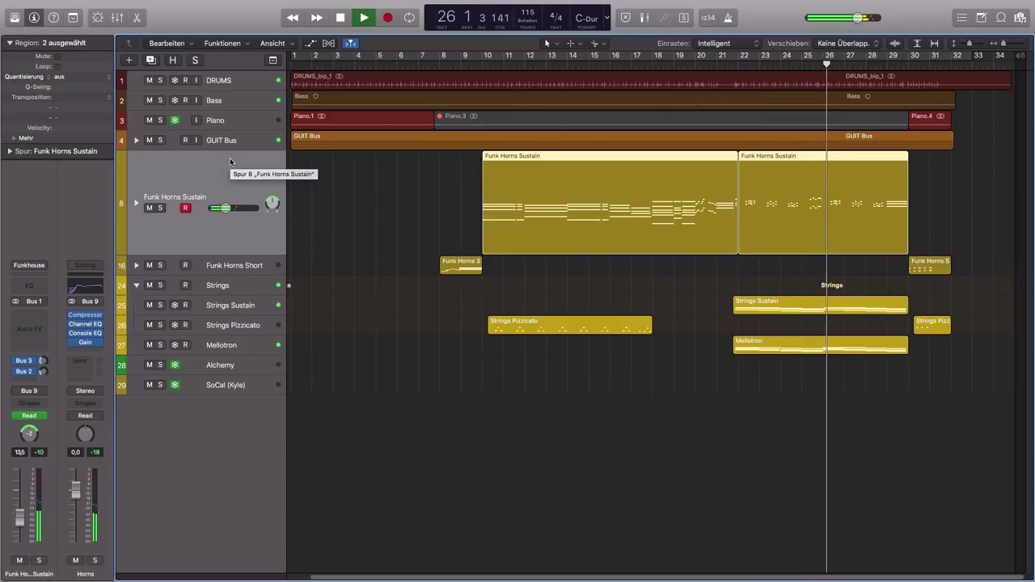
pyautogui.press('x')
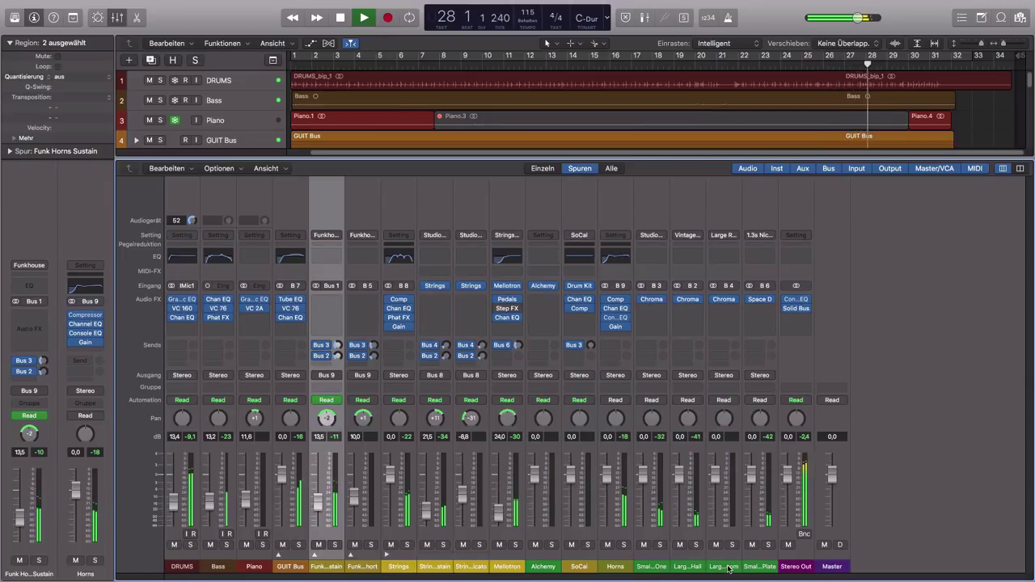
pyautogui.click(756, 568)
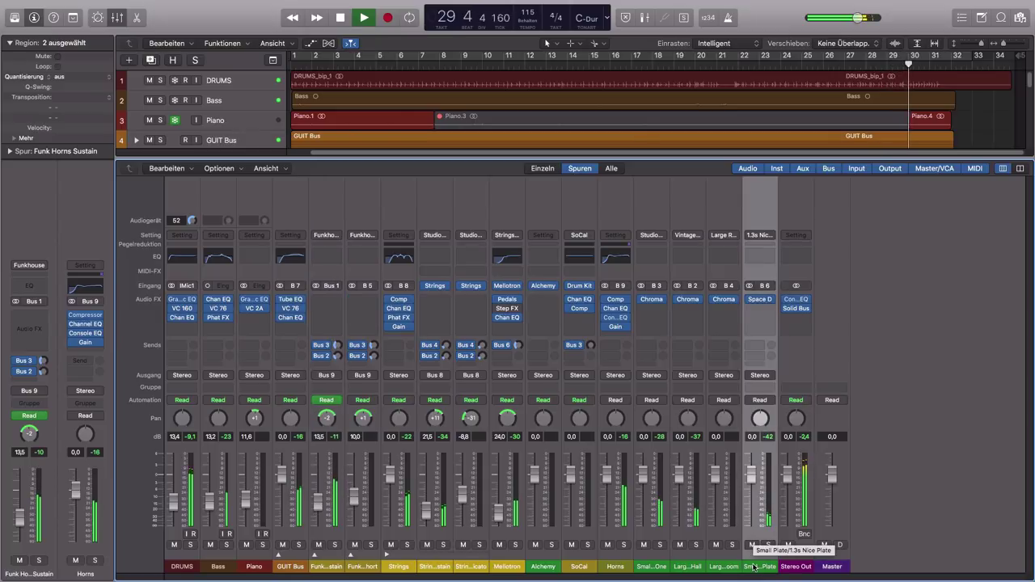
pyautogui.press('space')
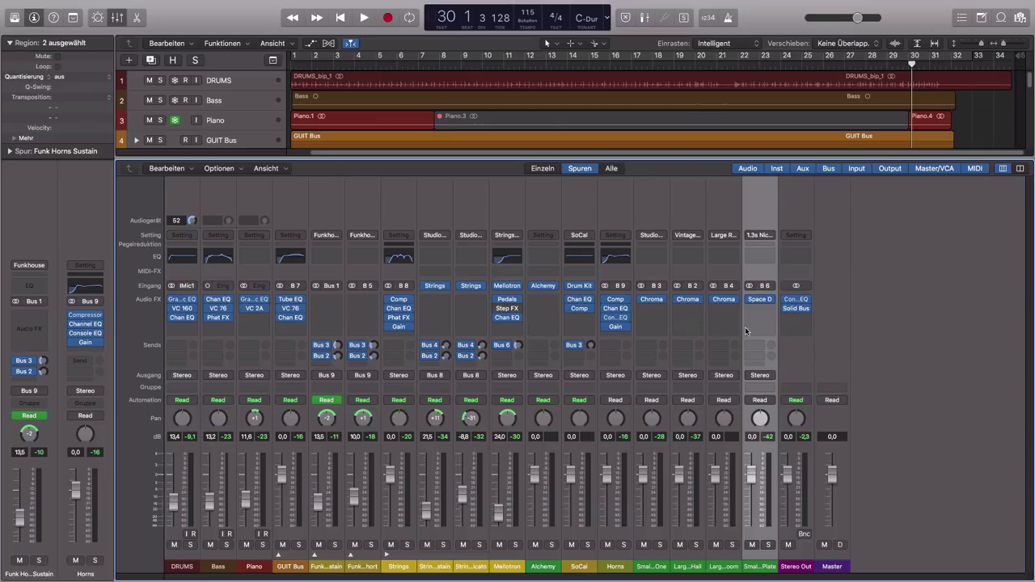
# Open the Small Plate channel's Space Designer, examine its 1.3s Nice Small Plate setting, and close the plug-in
pyautogui.click(760, 304)
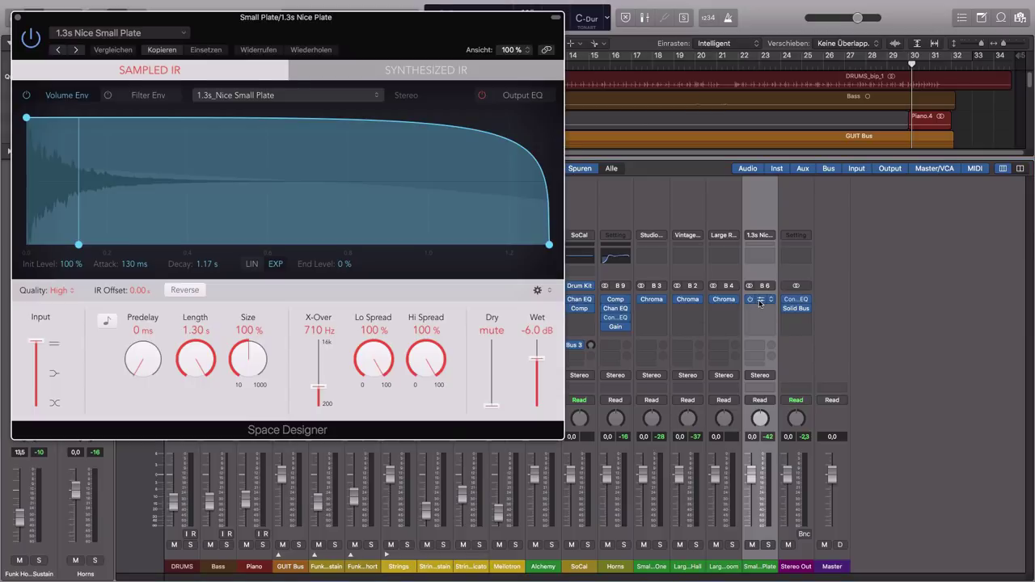
pyautogui.moveTo(268, 33); pyautogui.dragTo(514, 79)
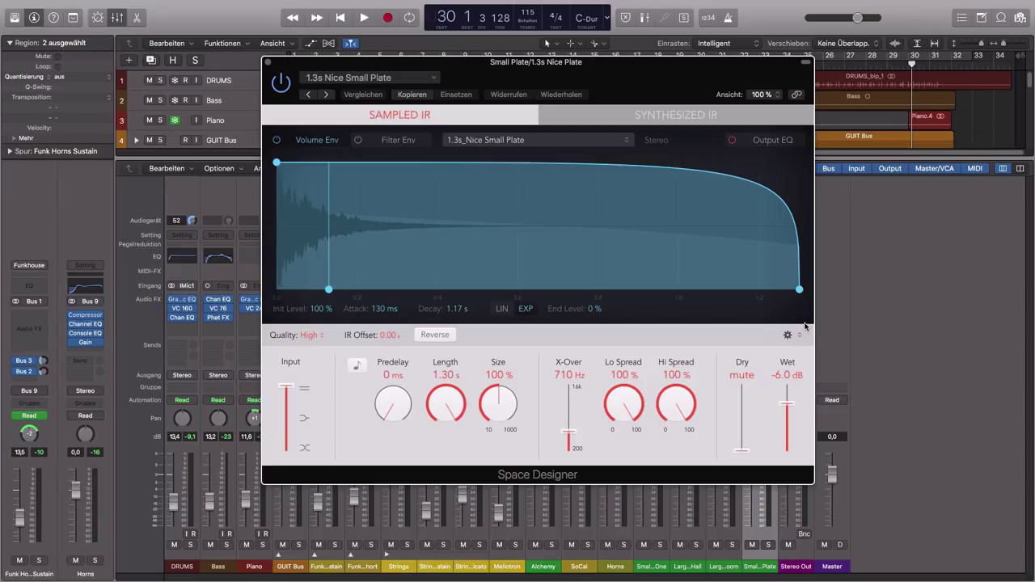
pyautogui.click(270, 64)
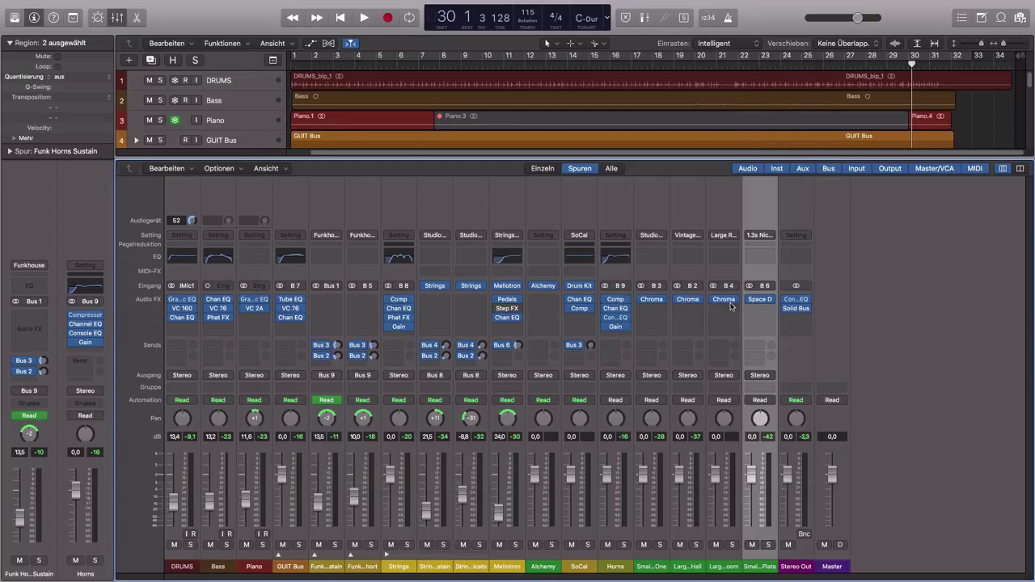
# Open the Small Room channel's ChromaVerb, examine its room types while keeping Room, and move the plug-in aside to uncover the sends
pyautogui.click(652, 302)
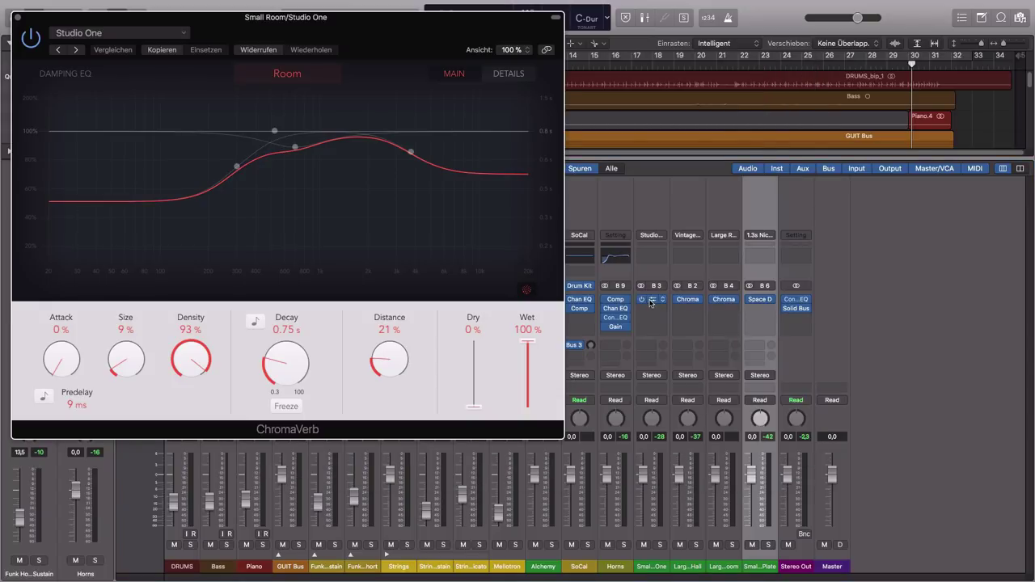
pyautogui.moveTo(207, 22); pyautogui.dragTo(455, 93)
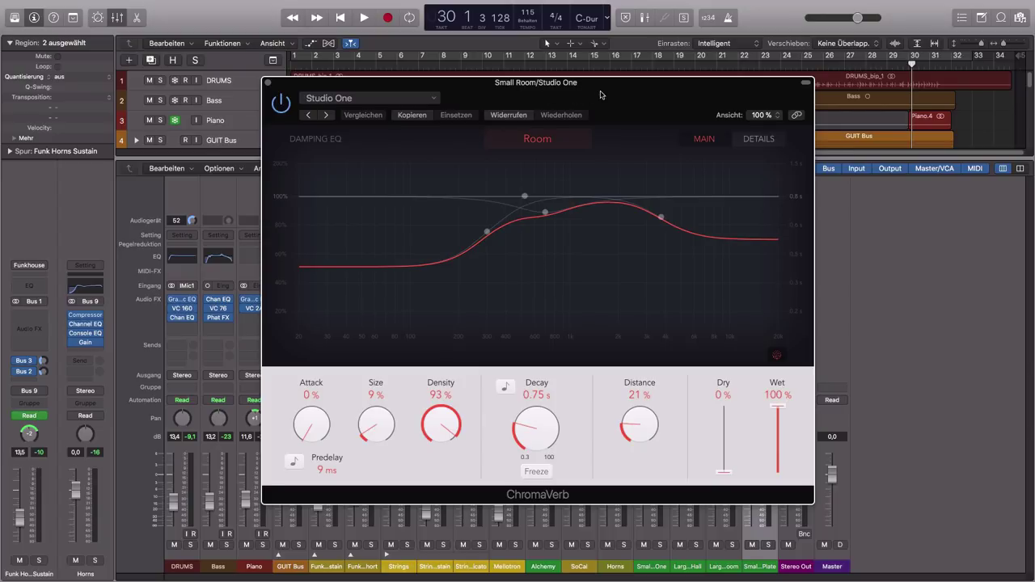
pyautogui.moveTo(600, 95); pyautogui.dragTo(459, 84)
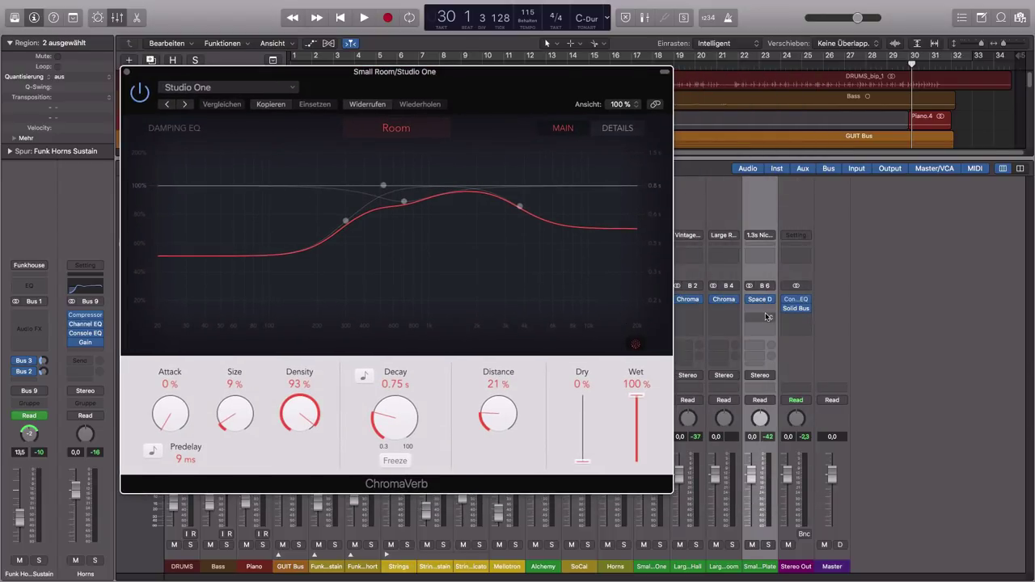
pyautogui.moveTo(763, 303)
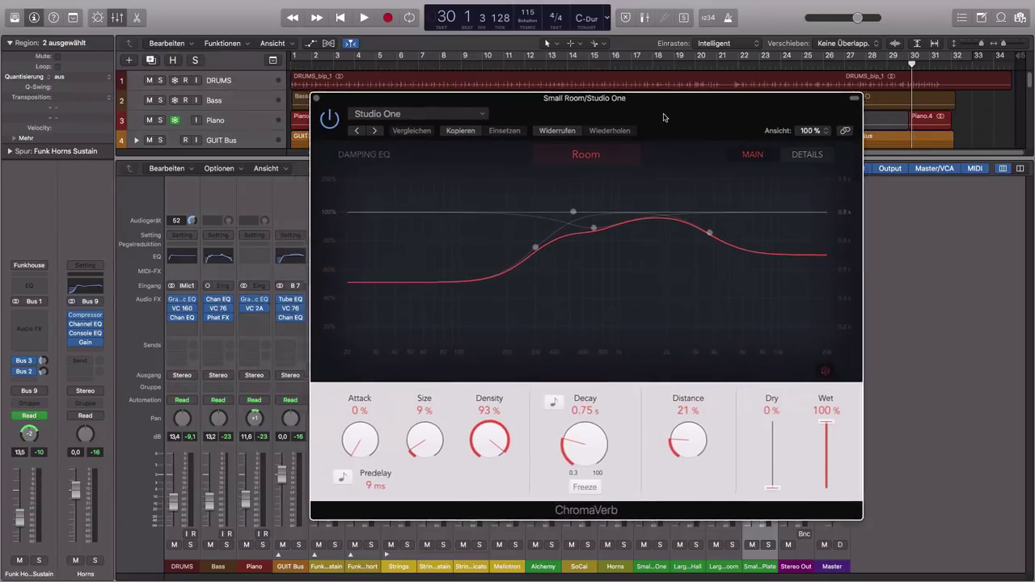
pyautogui.moveTo(663, 118); pyautogui.dragTo(651, 108)
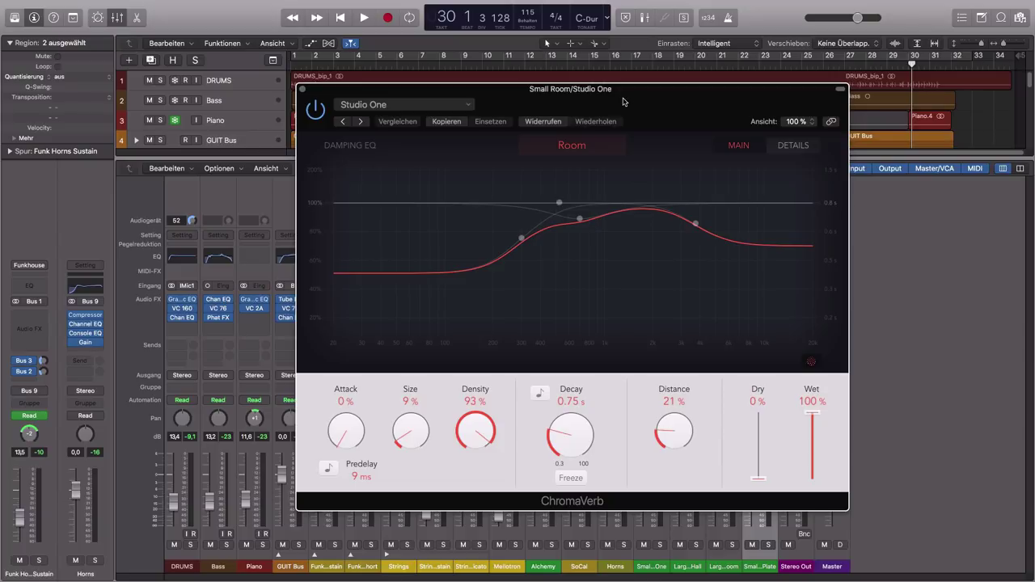
pyautogui.click(574, 146)
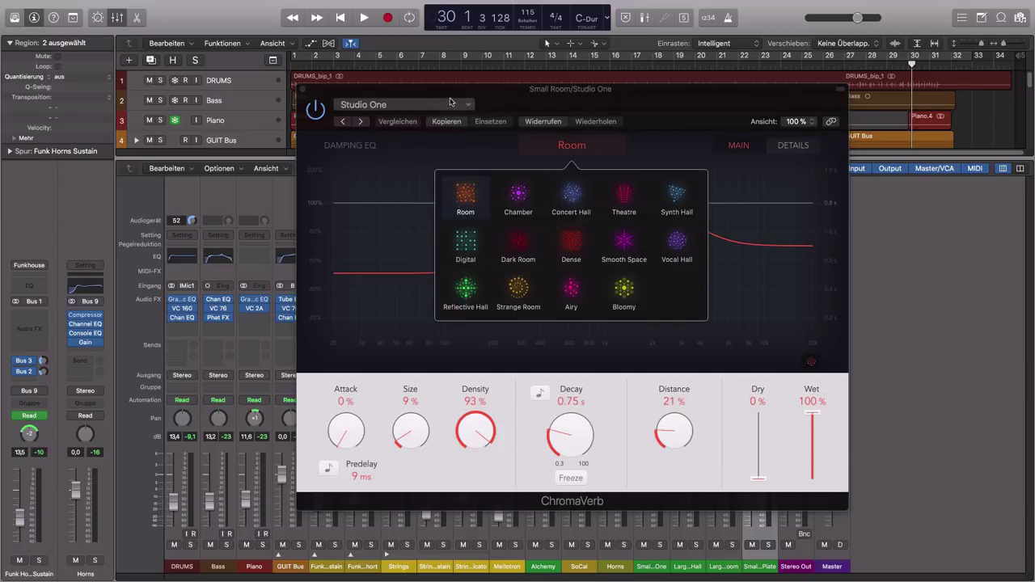
pyautogui.moveTo(405, 88); pyautogui.dragTo(628, 44)
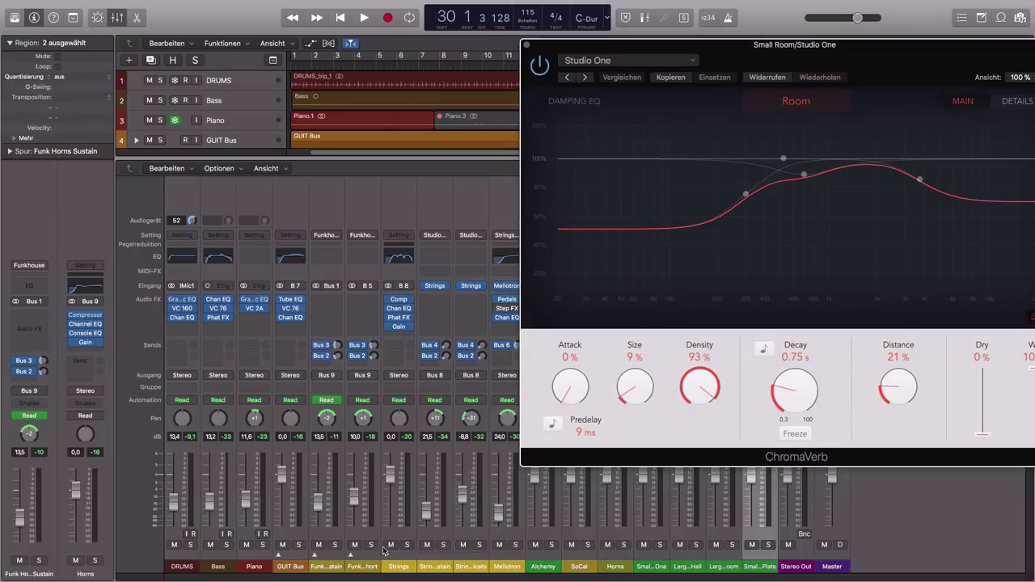
# Solo the Funk Horns Sustain channel, play the song from bar 9, and move the Small Room ChromaVerb back into full view
pyautogui.click(334, 547)
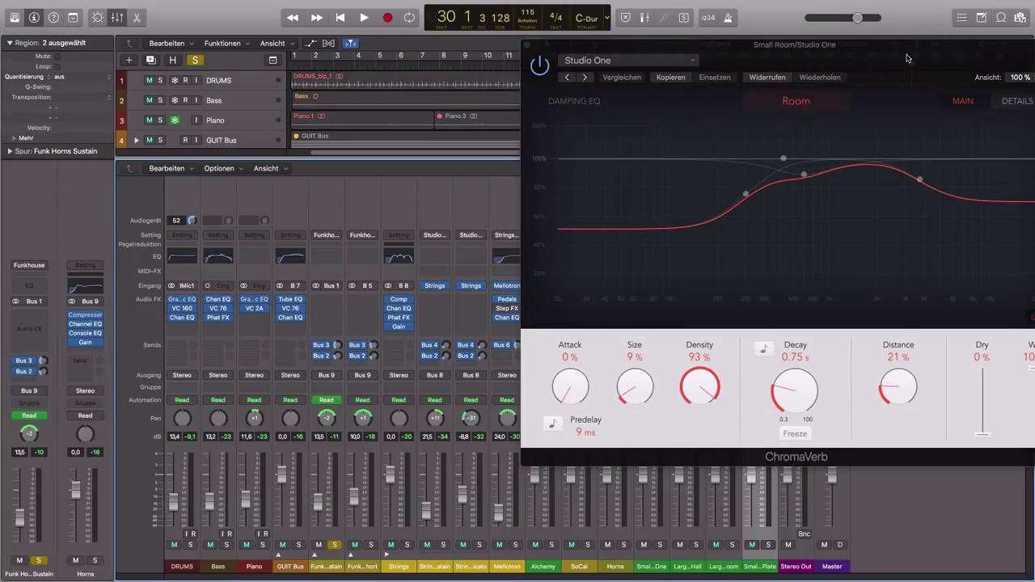
pyautogui.moveTo(904, 57); pyautogui.dragTo(57, 63)
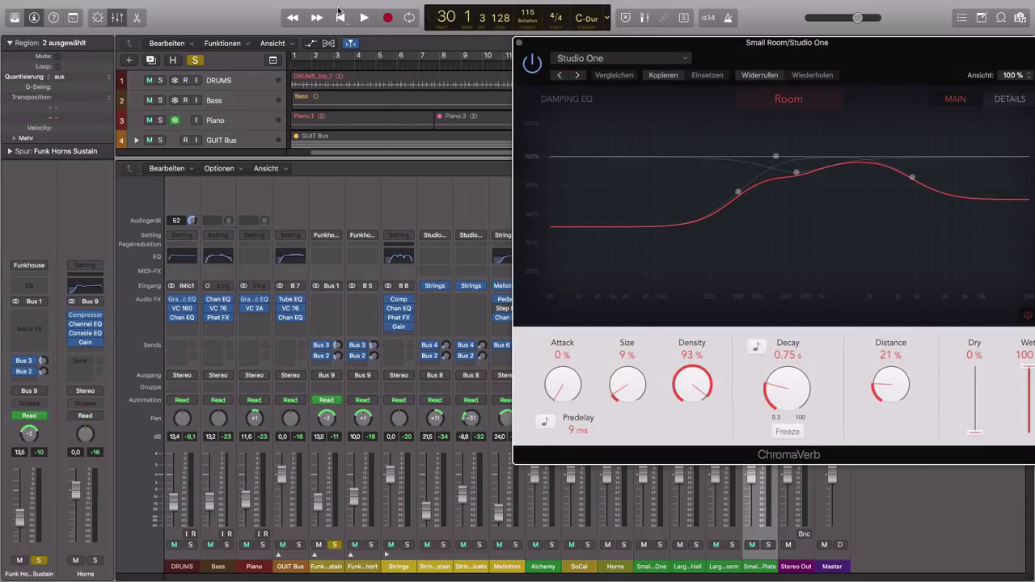
pyautogui.scroll(-1, 362, 96)
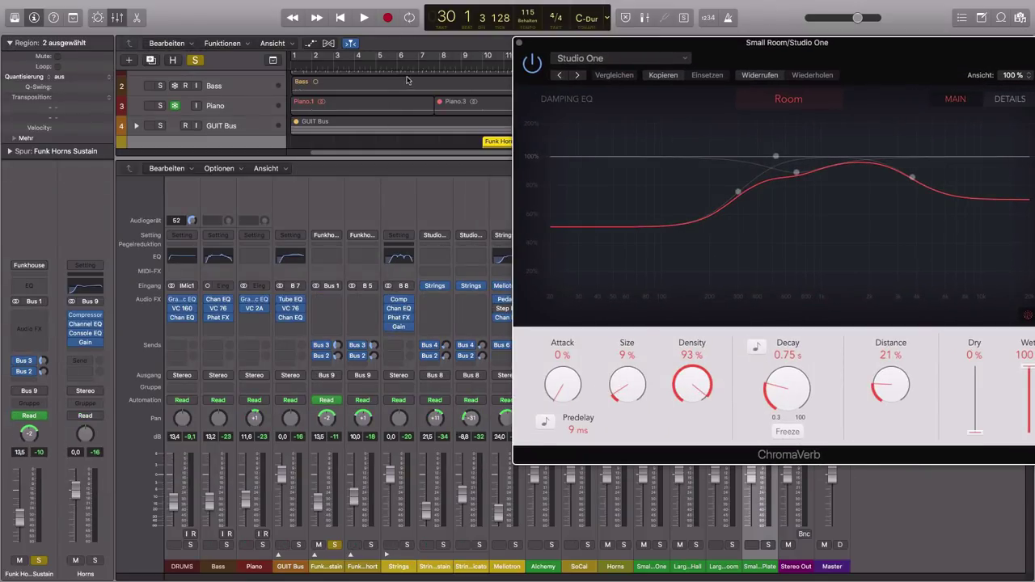
pyautogui.doubleClick(466, 69)
pyautogui.moveTo(765, 45); pyautogui.dragTo(545, 53)
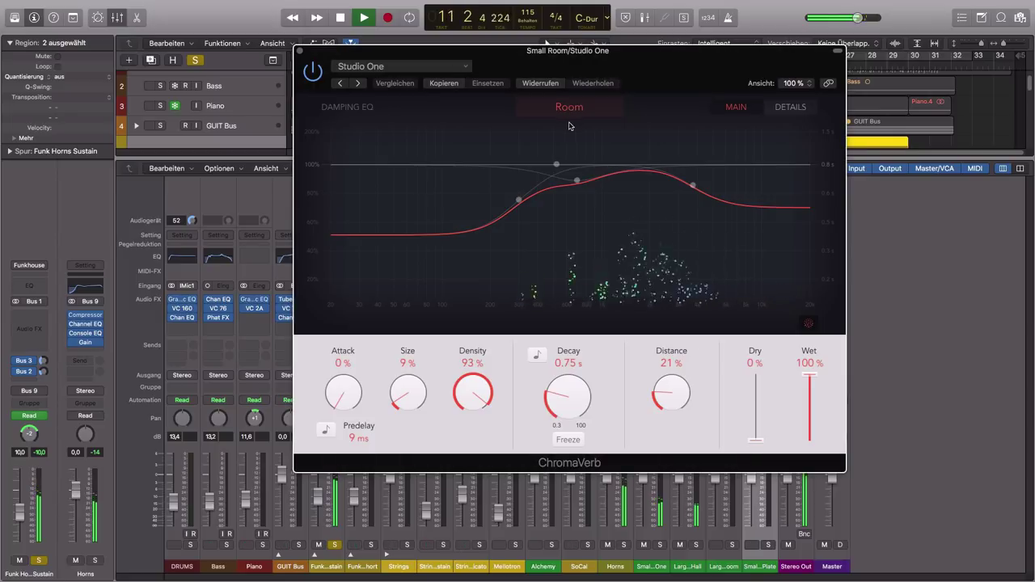
# Audition the Chamber, Theatre and Airy room types in ChromaVerb, stop playback with Airy selected, and close the plug-in
pyautogui.click(575, 108)
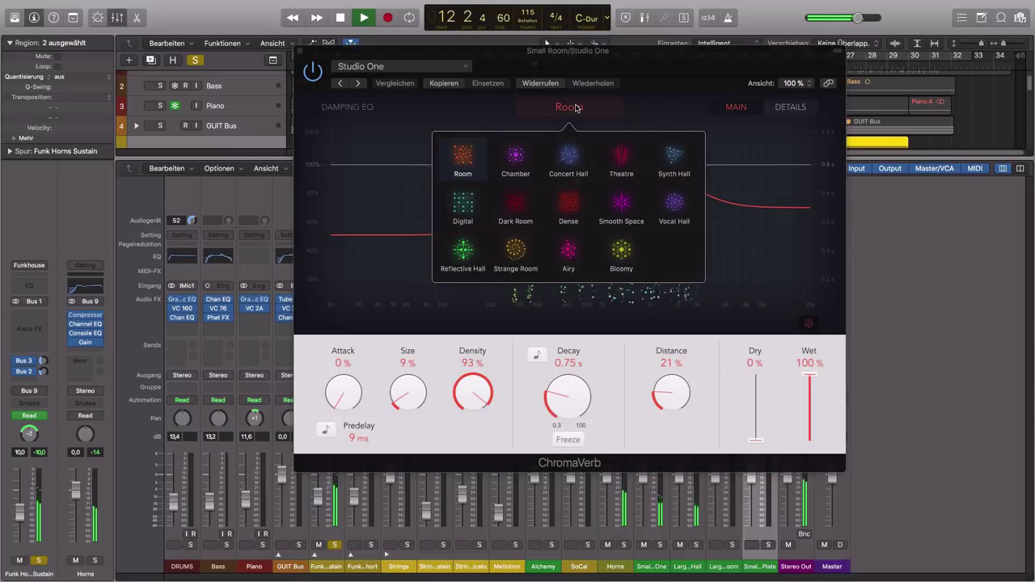
pyautogui.click(517, 165)
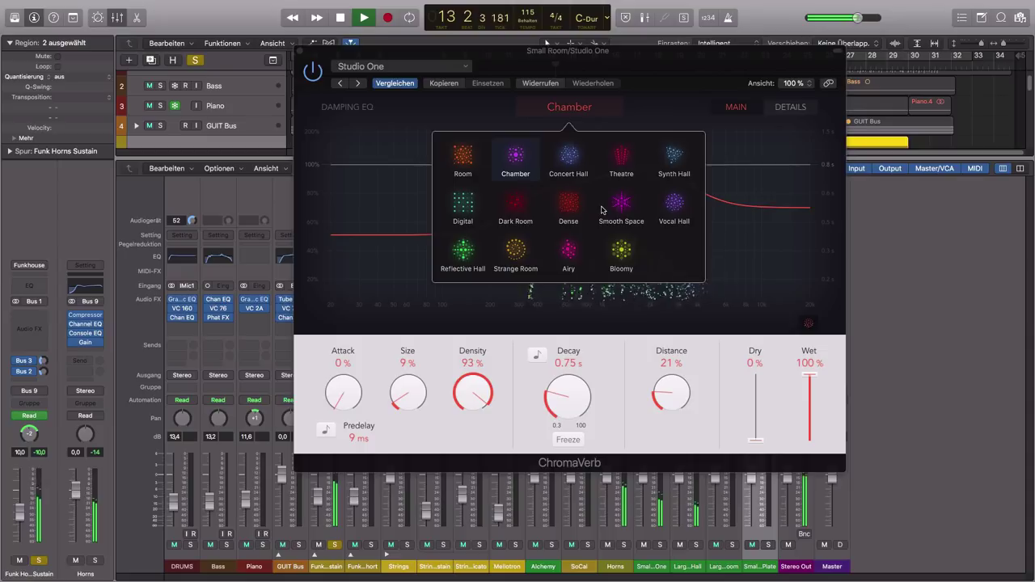
pyautogui.click(621, 164)
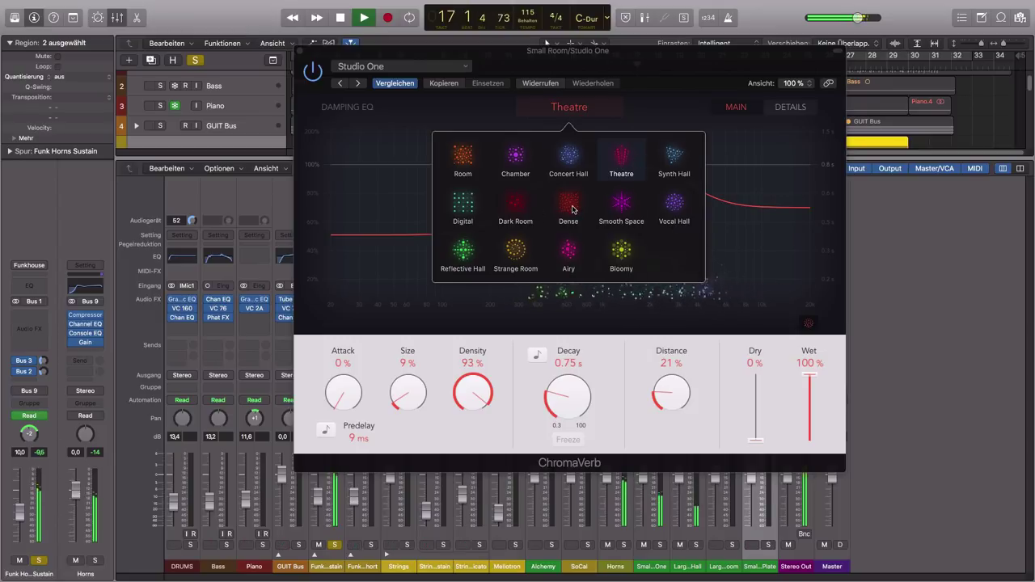
pyautogui.click(572, 255)
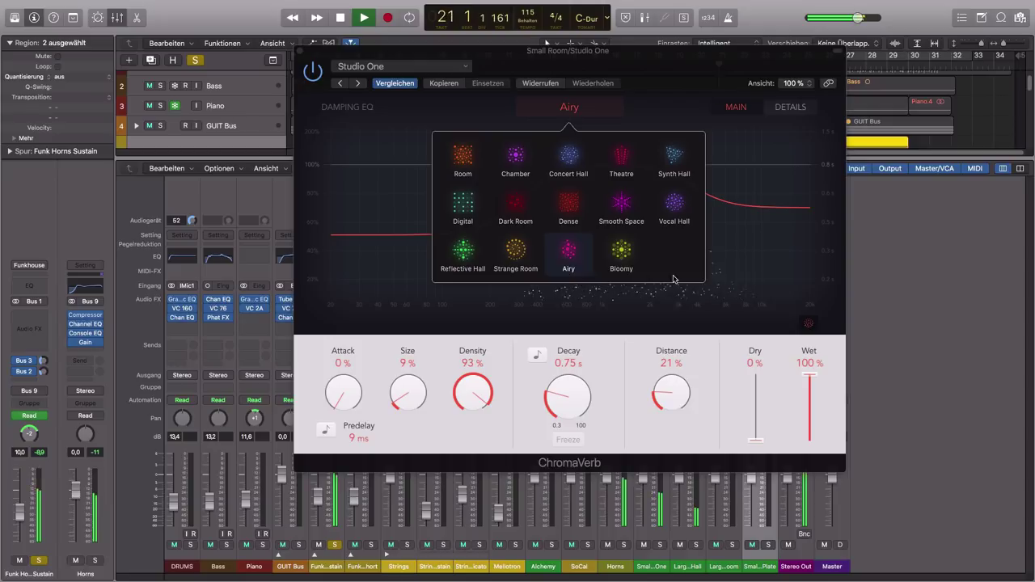
pyautogui.press('space')
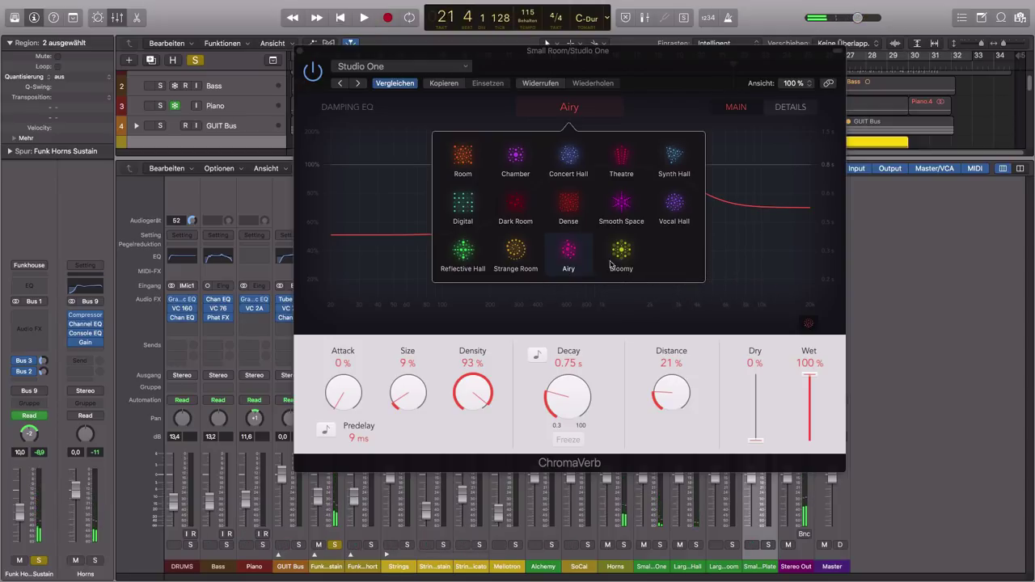
pyautogui.click(634, 63)
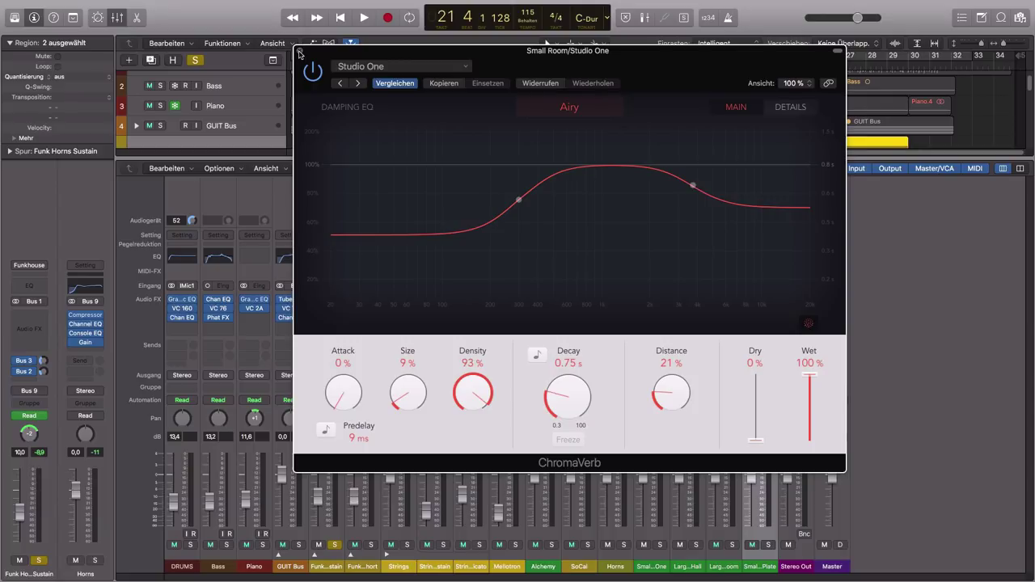
pyautogui.click(299, 54)
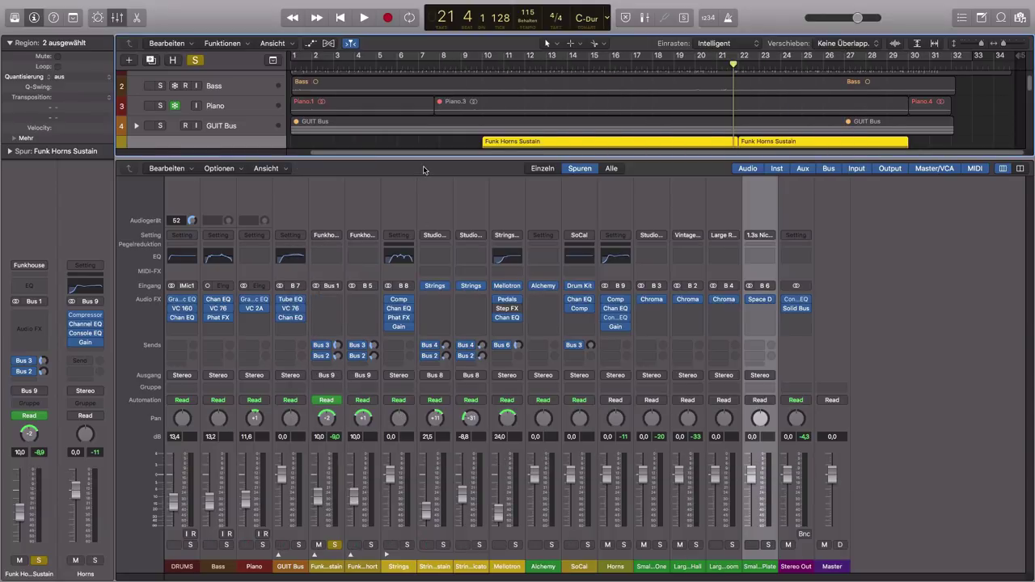
# Open the Bass channel's Phat FX, examine its Bigger Bass setting and effect order, and hide the mixer
pyautogui.click(385, 210)
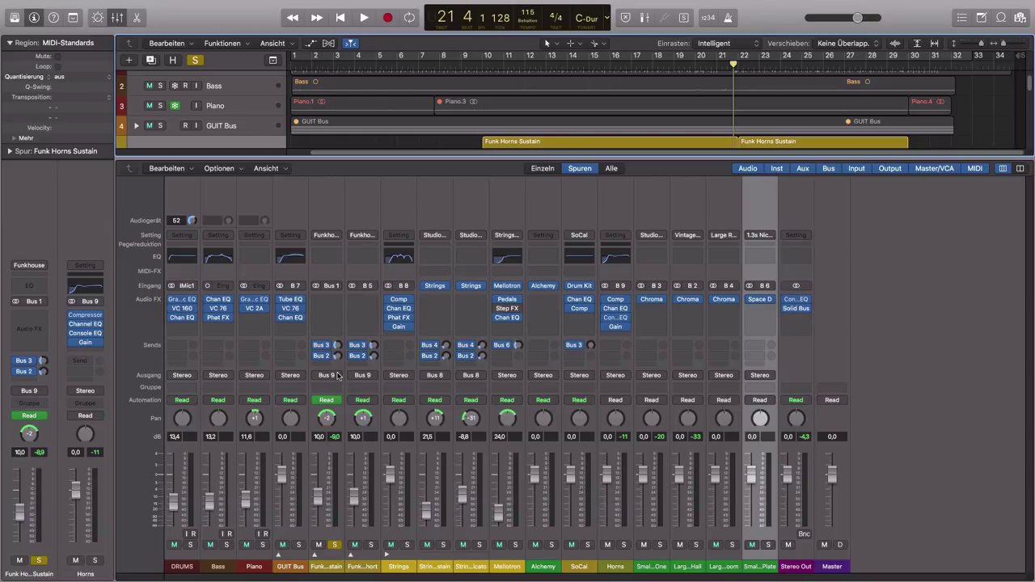
pyautogui.click(218, 317)
pyautogui.moveTo(242, 32); pyautogui.dragTo(506, 73)
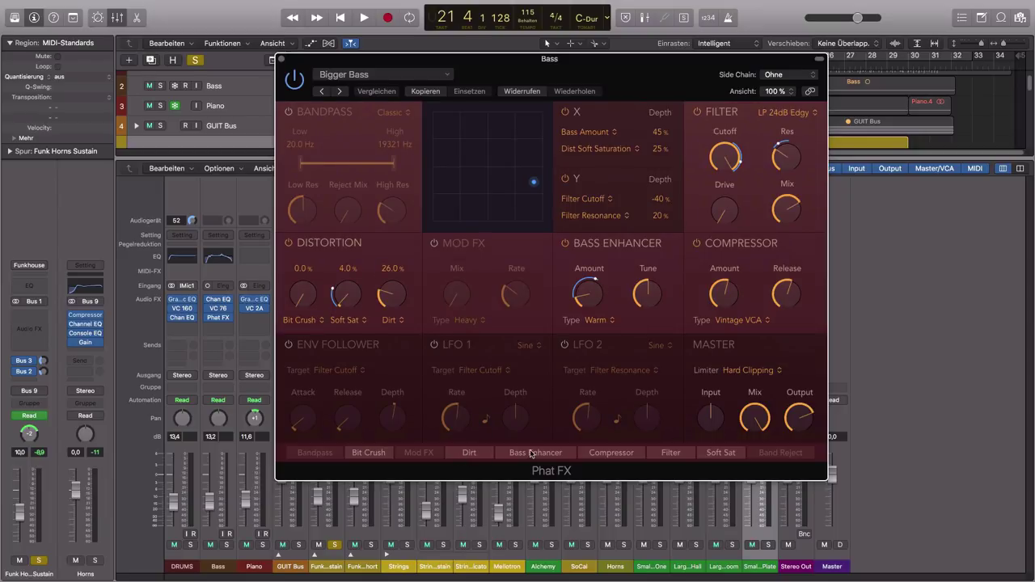
pyautogui.moveTo(541, 453)
pyautogui.mouseDown()
pyautogui.moveTo(469, 451)
pyautogui.moveTo(528, 455)
pyautogui.mouseUp()
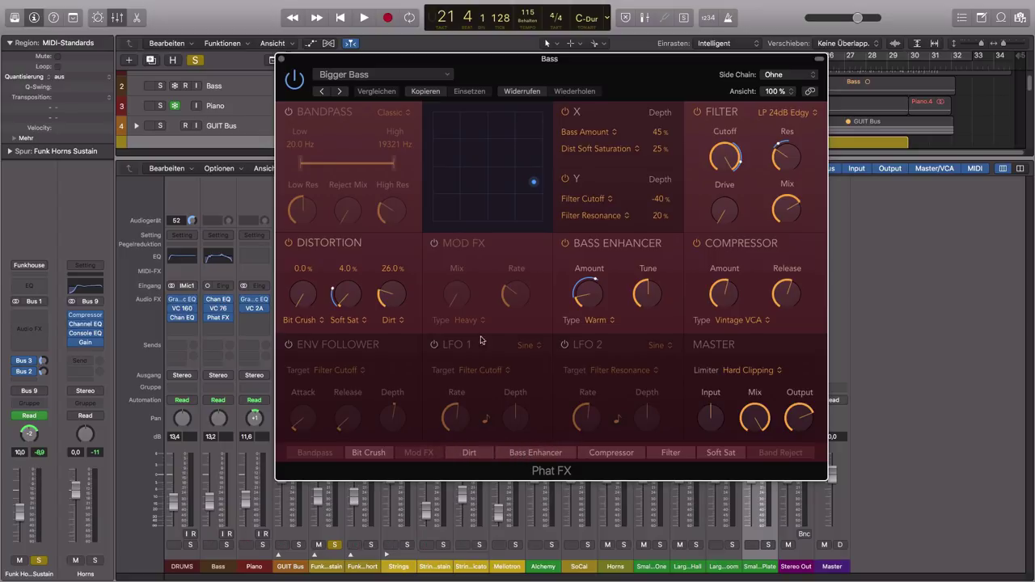
pyautogui.click(238, 164)
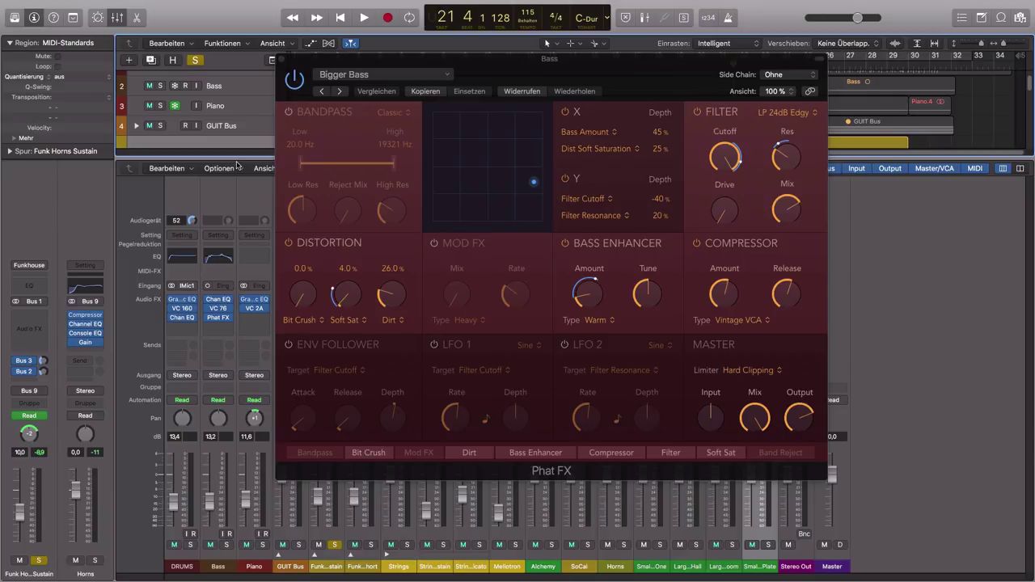
pyautogui.press('x')
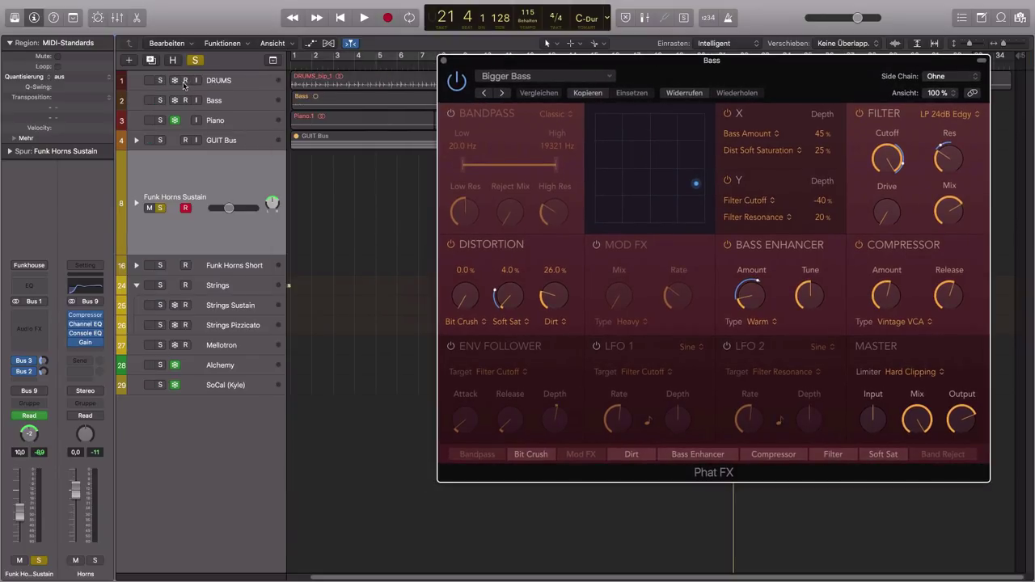
# Solo the DRUMS and Bass tracks, bypass Phat FX, and play the song from bar 4
pyautogui.click(161, 80)
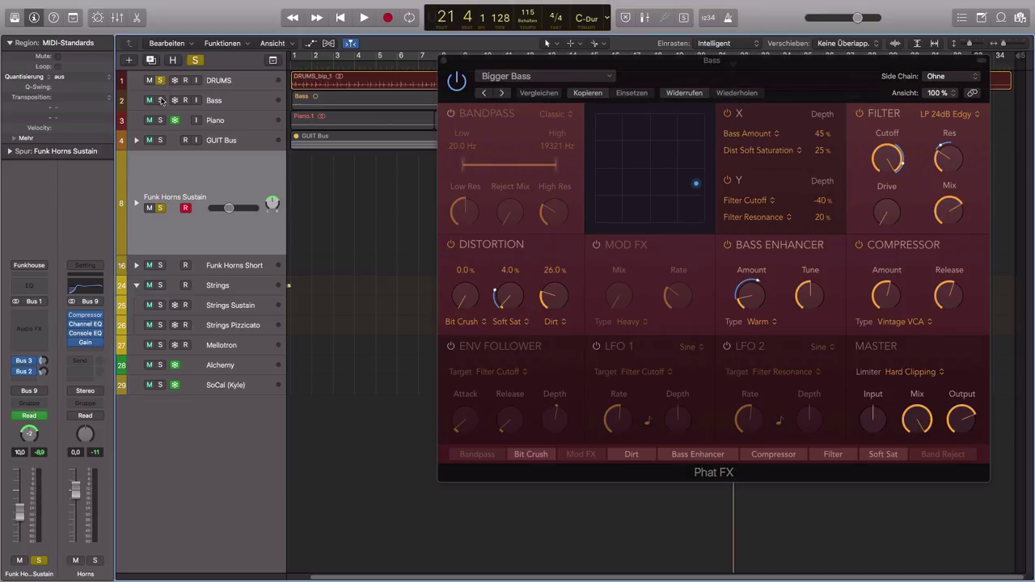
pyautogui.click(160, 101)
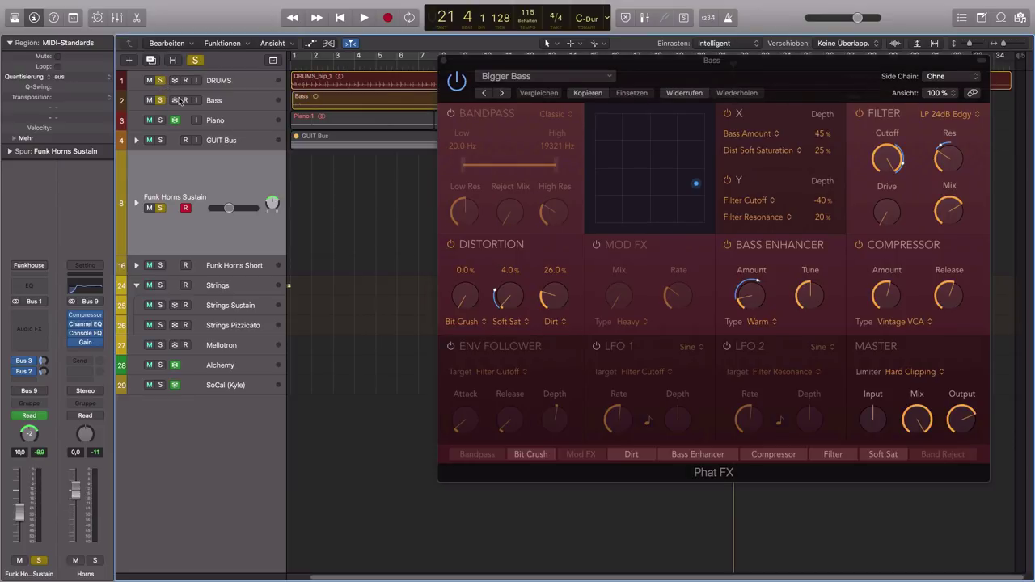
pyautogui.click(460, 87)
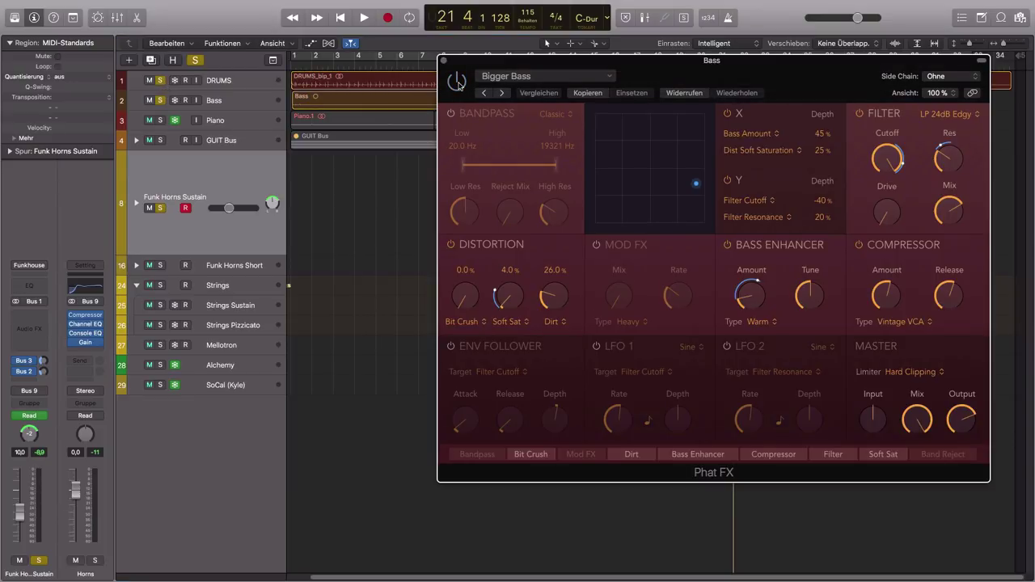
pyautogui.doubleClick(359, 64)
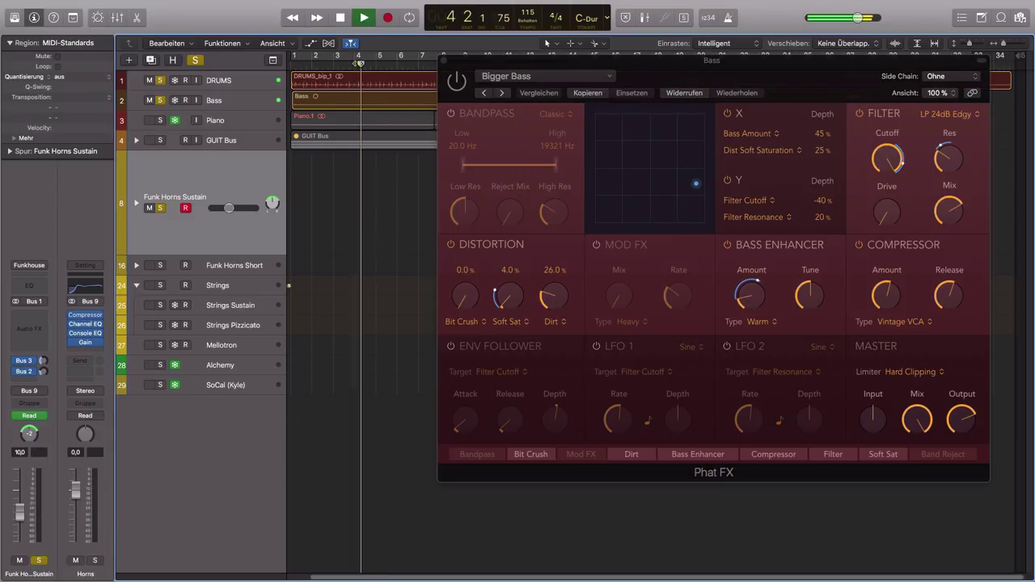
pyautogui.moveTo(680, 77); pyautogui.dragTo(561, 103)
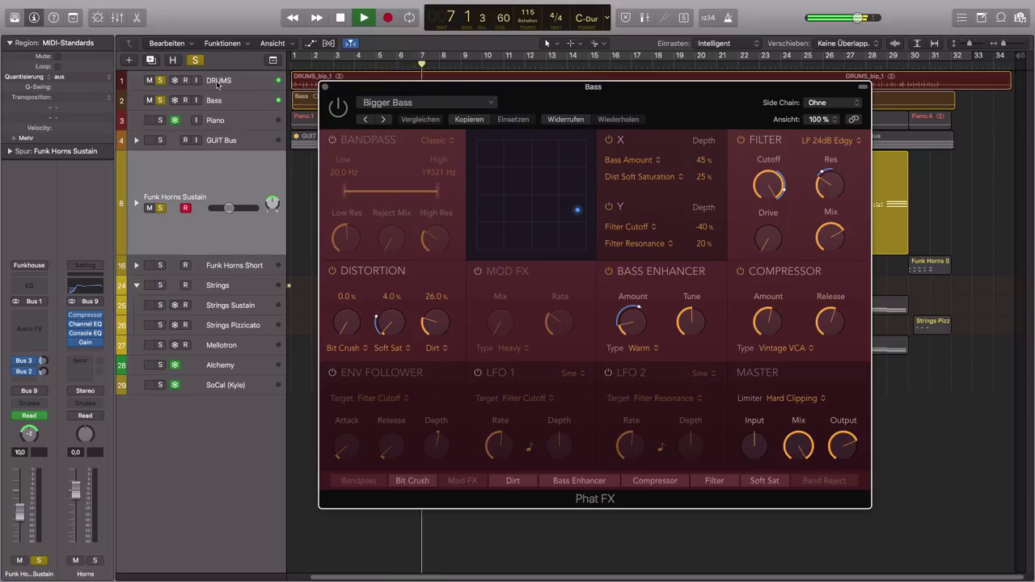
# Re-enable Phat FX during playback, select the Bass track, unsolo Funk Horns Sustain, and stop playback
pyautogui.click(244, 82)
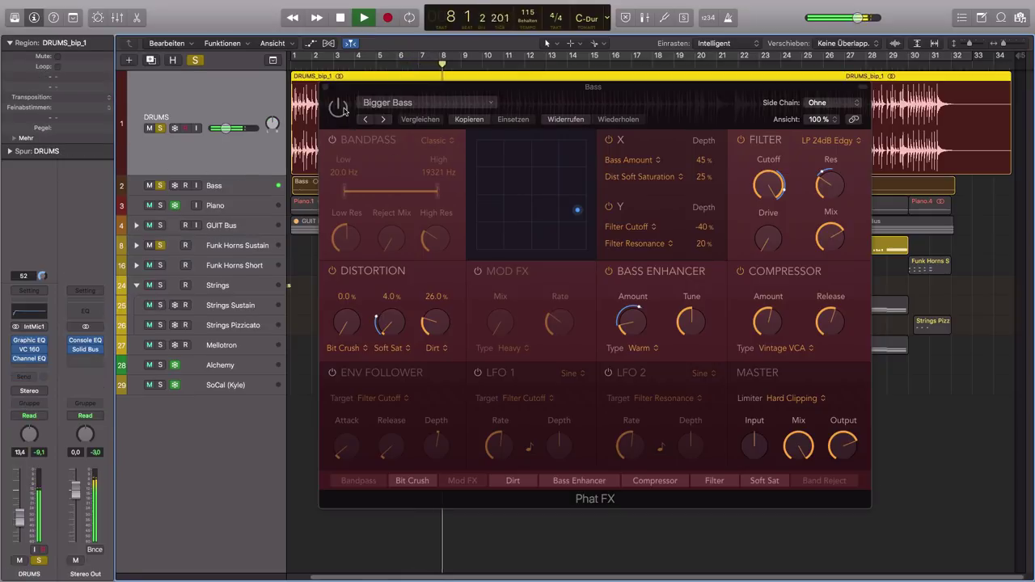
pyautogui.click(320, 132)
pyautogui.click(306, 185)
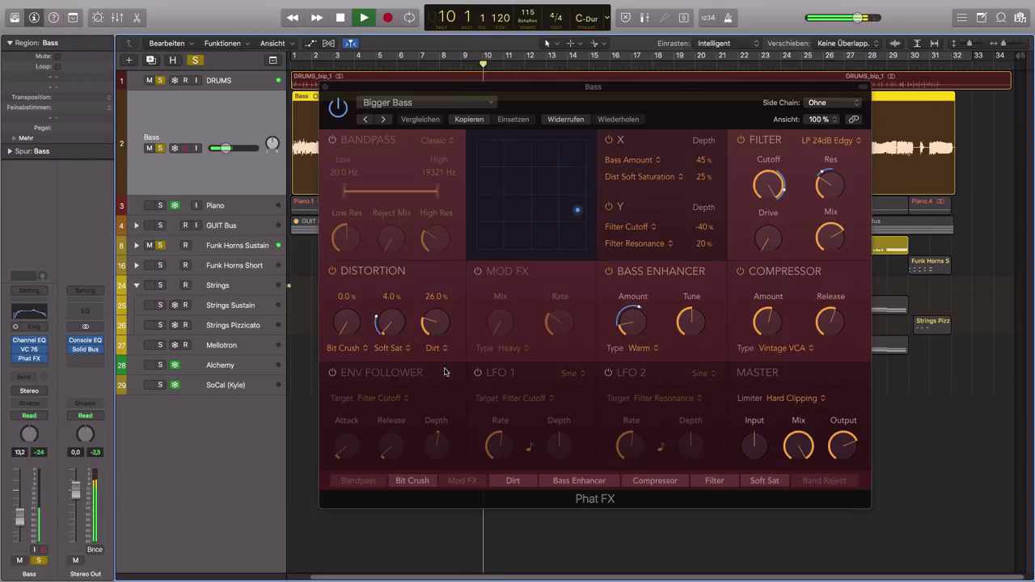
pyautogui.click(160, 246)
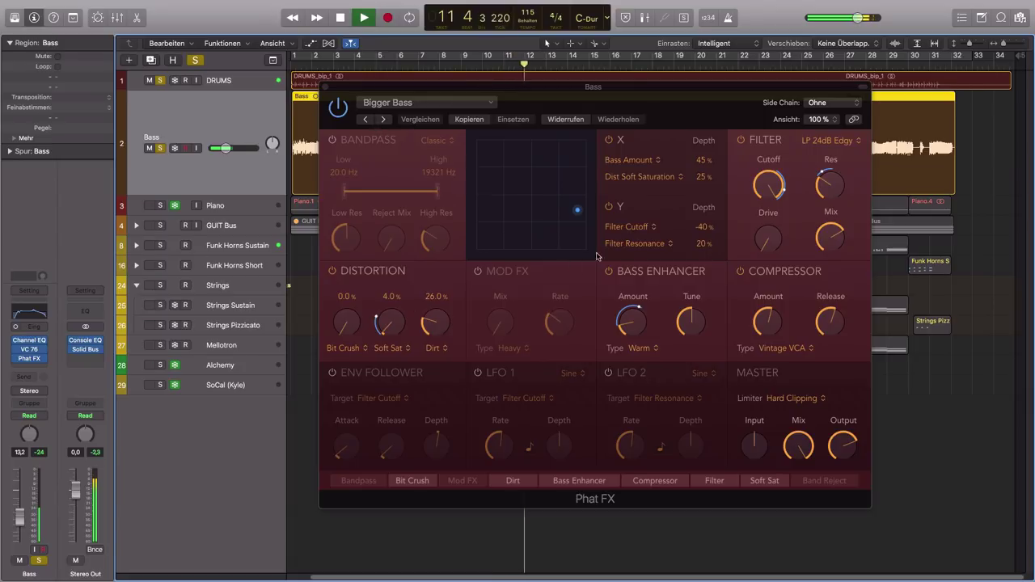
pyautogui.press('space')
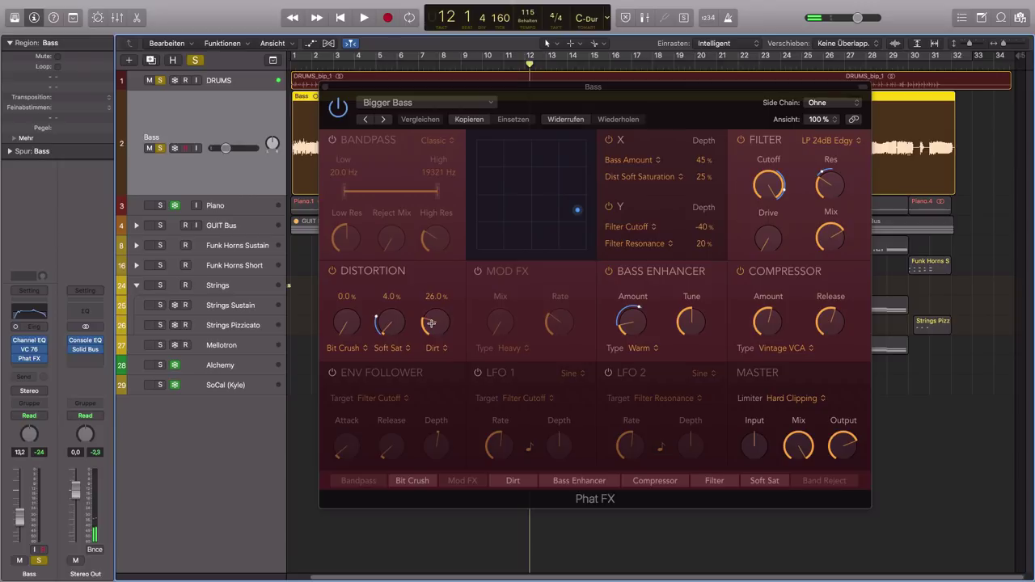
# Examine Phat FX's Distortion, Bass Enhancer, Compressor and Master sections, and close the plug-in
pyautogui.moveTo(647, 333)
pyautogui.moveTo(786, 322)
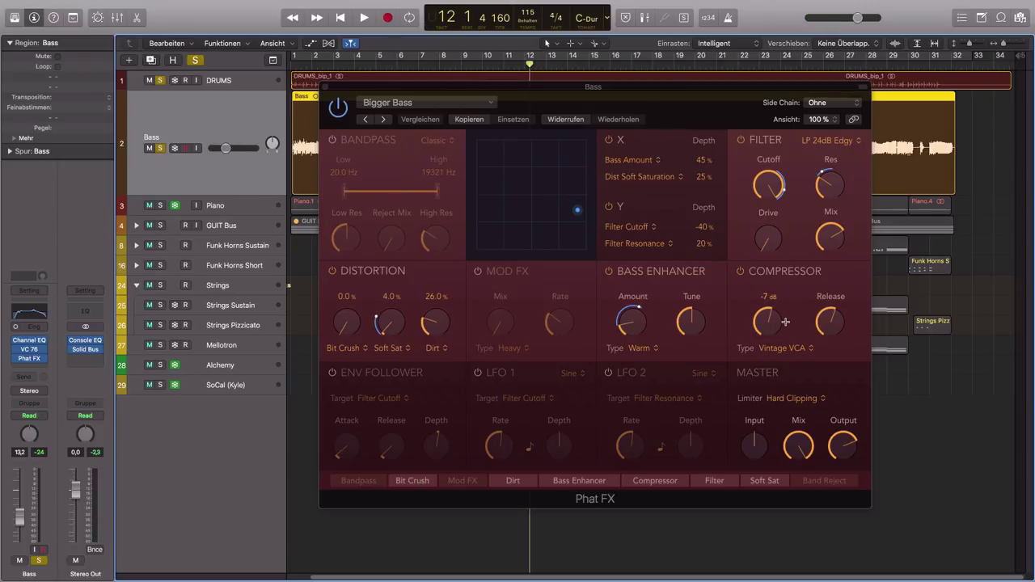
pyautogui.moveTo(799, 443)
pyautogui.click(324, 87)
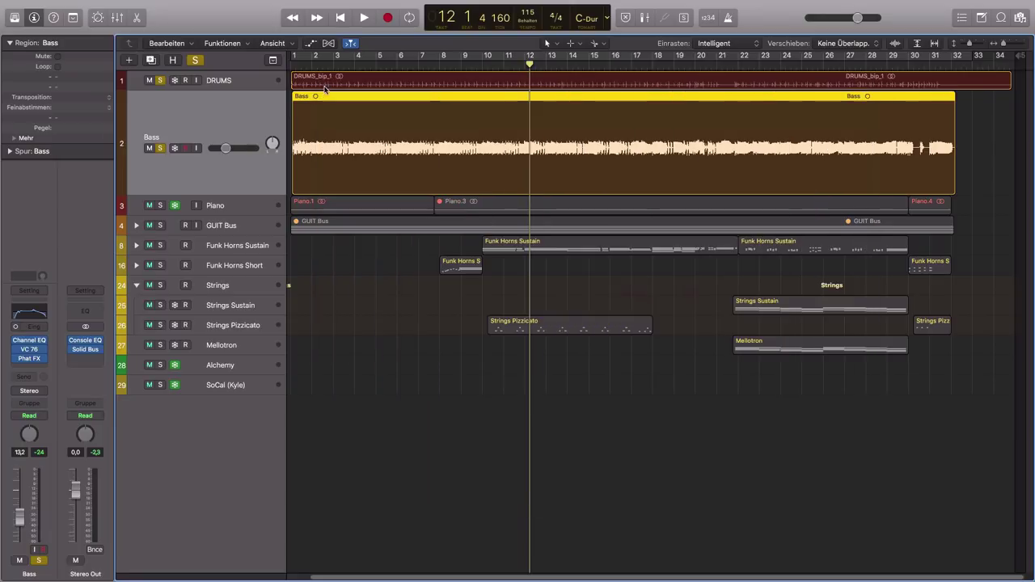
# Select the Mellotron track, open its bypassed Step FX plug-in, and move the window beside the track list
pyautogui.click(232, 347)
pyautogui.hotkey('ctrl', 'm')
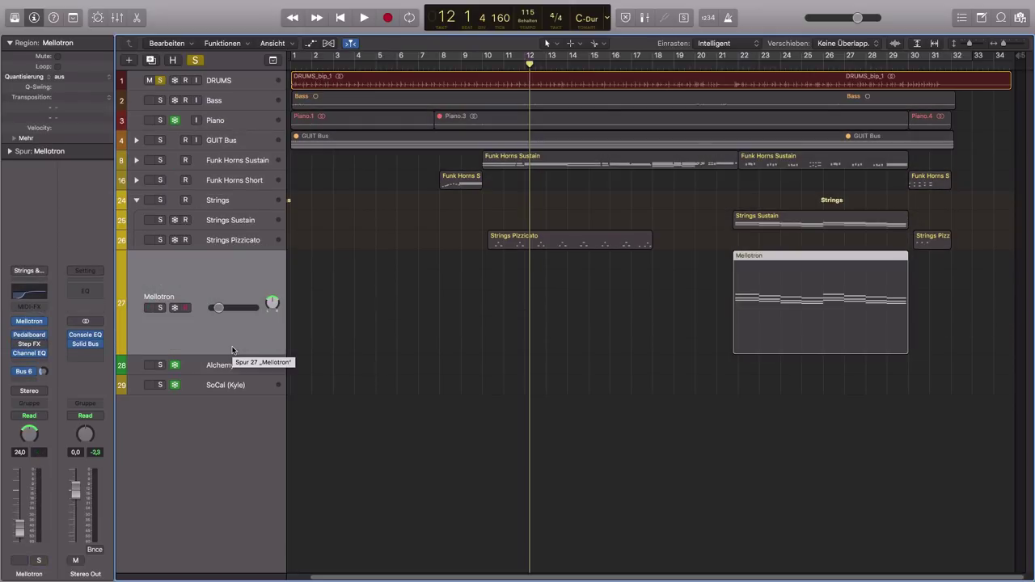
pyautogui.hotkey('ctrl', 'm')
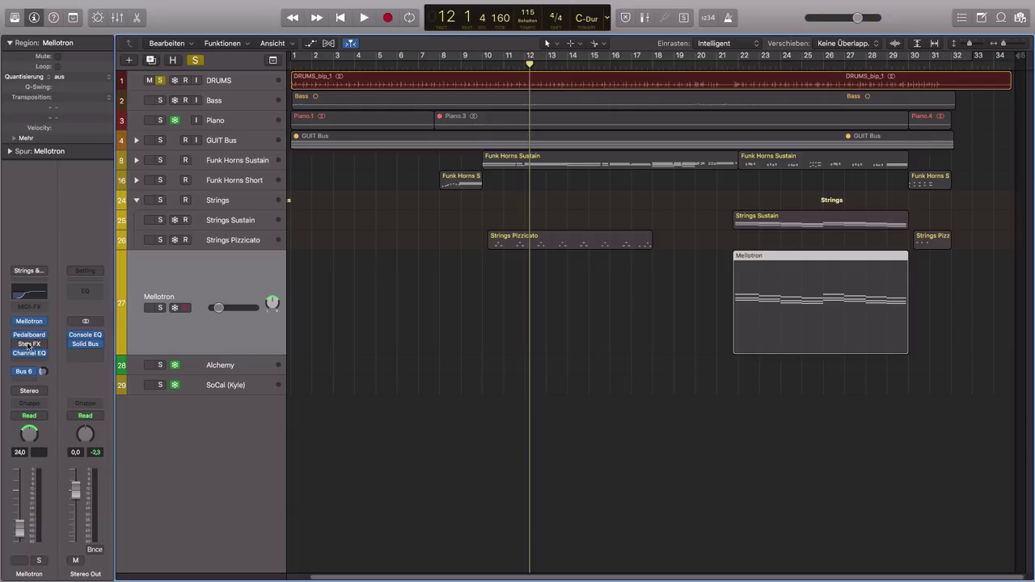
pyautogui.click(29, 344)
pyautogui.moveTo(226, 32); pyautogui.dragTo(487, 133)
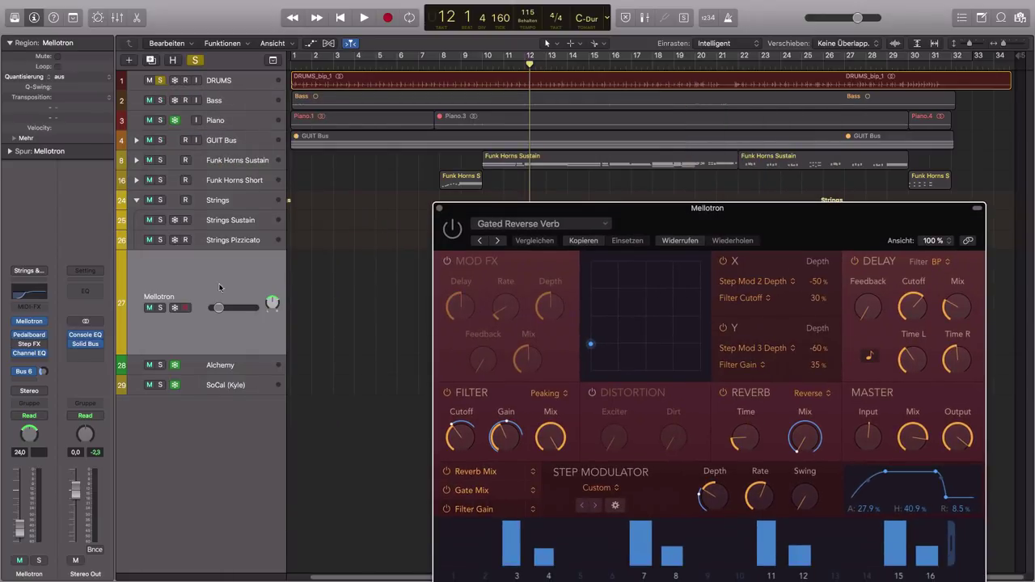
# Solo the Mellotron track and play its region with Step FX bypassed, moving the plug-in clear of the region
pyautogui.click(162, 309)
pyautogui.moveTo(711, 224); pyautogui.dragTo(388, 148)
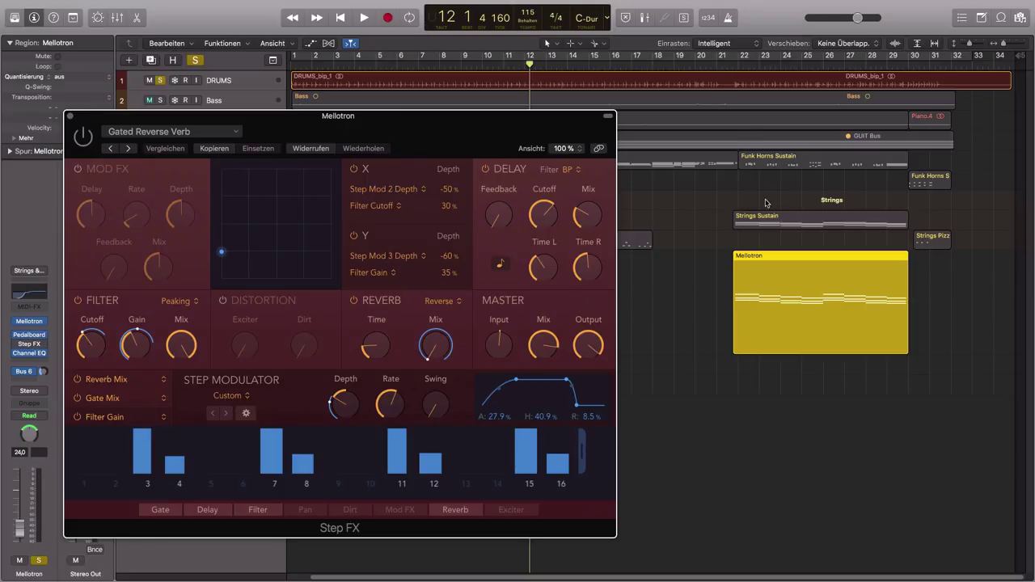
pyautogui.hotkey('shift', 'Return')
pyautogui.moveTo(451, 139); pyautogui.dragTo(499, 82)
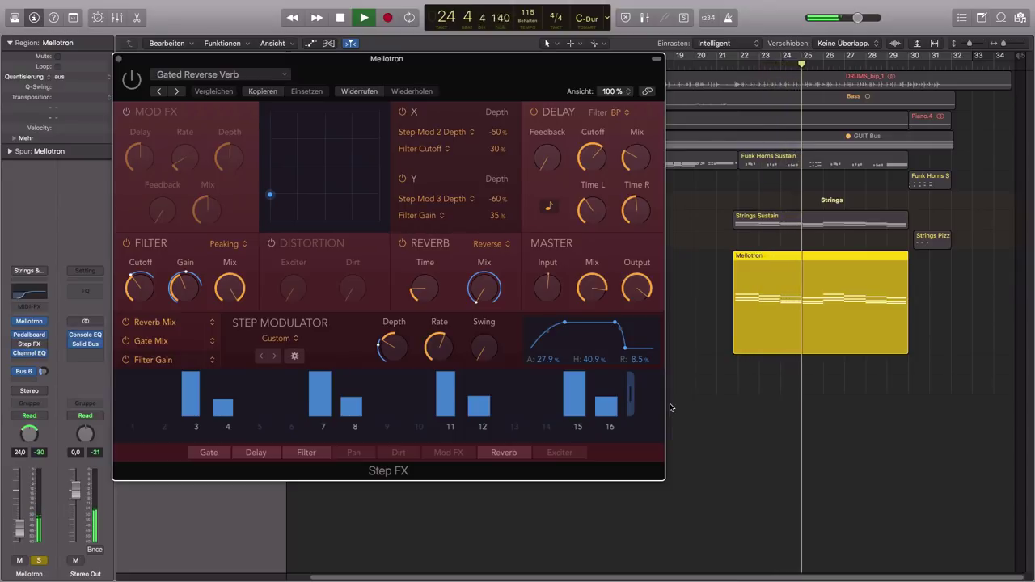
# Stop playback and look over Step FX's preset categories while keeping Gated Reverse Verb
pyautogui.press('space')
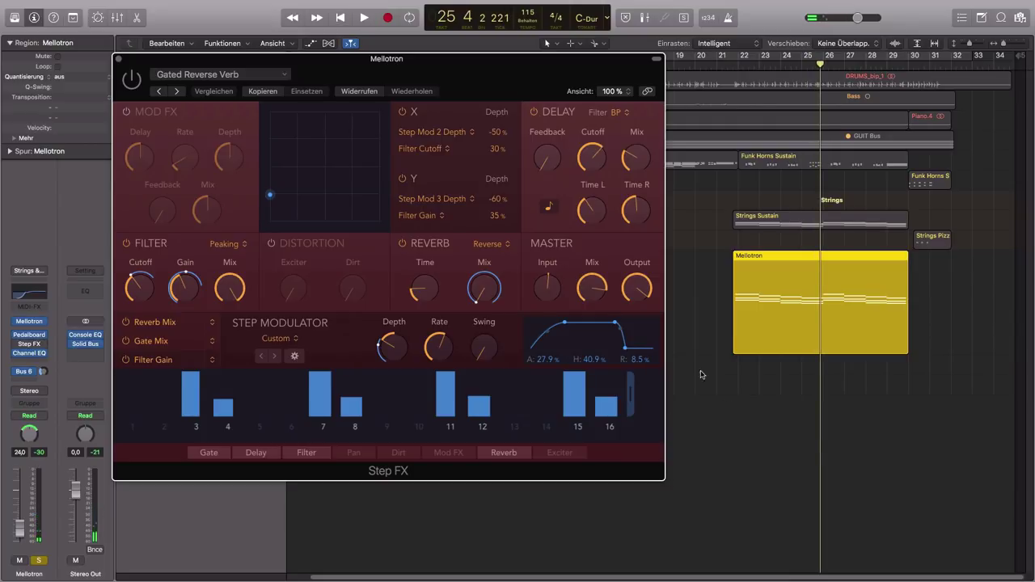
pyautogui.click(271, 75)
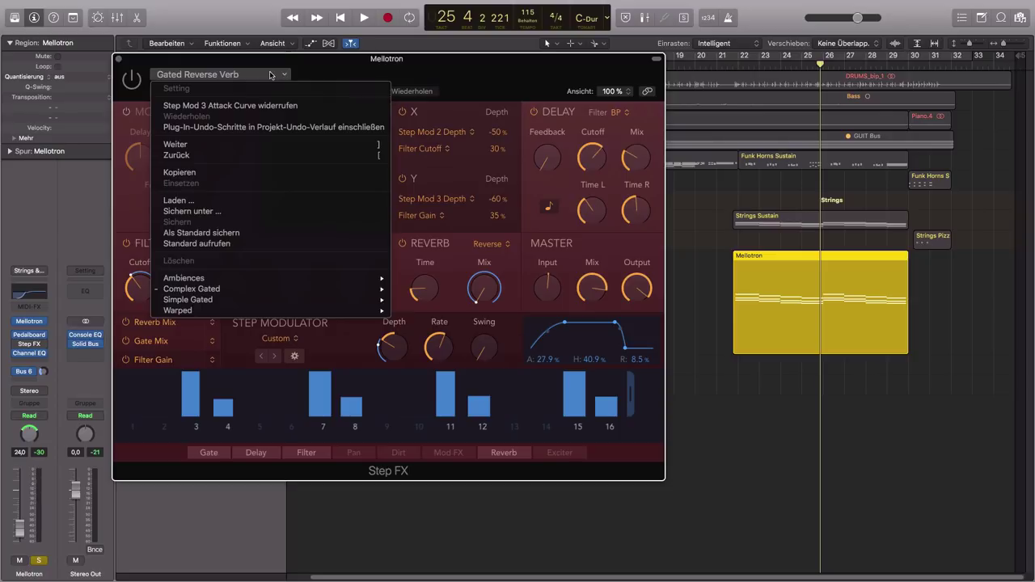
pyautogui.click(334, 68)
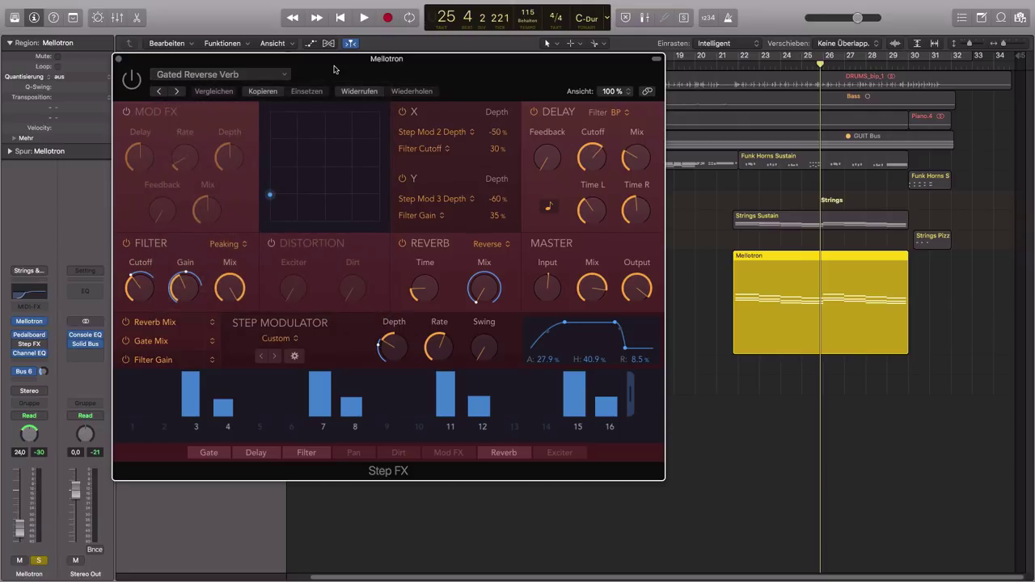
# Play the soloed Mellotron region from bar 21 with Step FX switched on, then stop playback
pyautogui.click(721, 68)
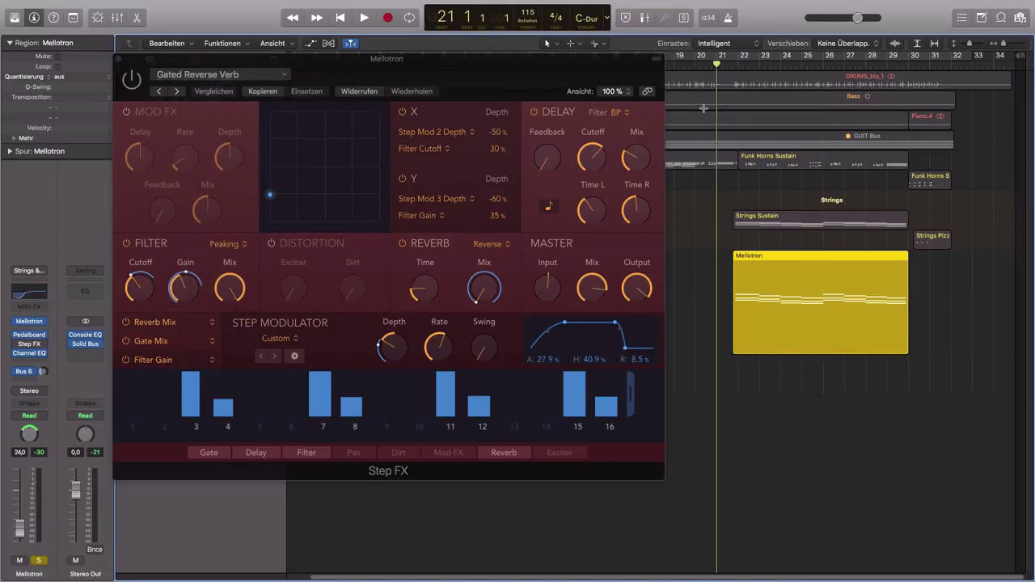
pyautogui.moveTo(354, 70); pyautogui.dragTo(387, 73)
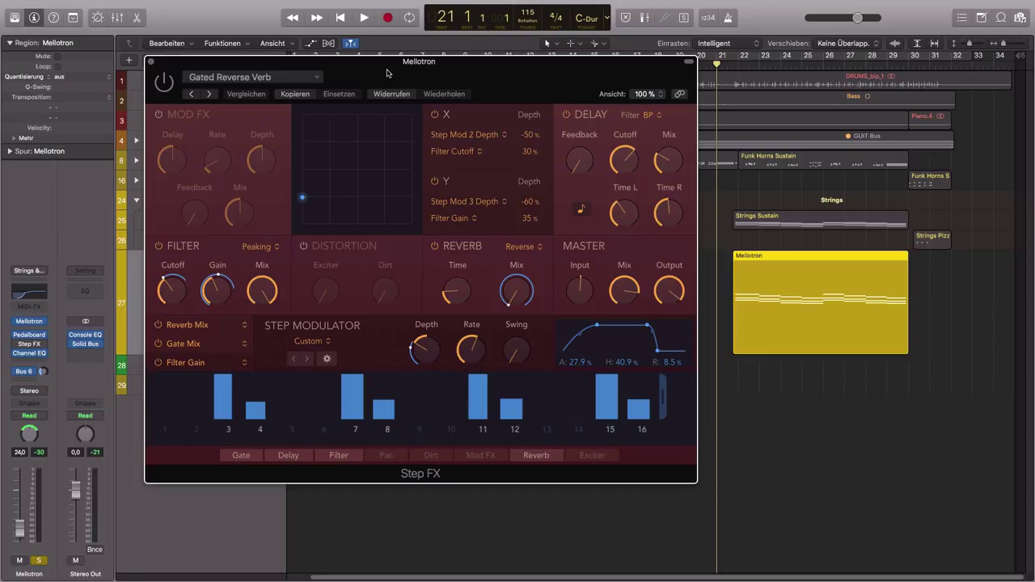
pyautogui.press('space')
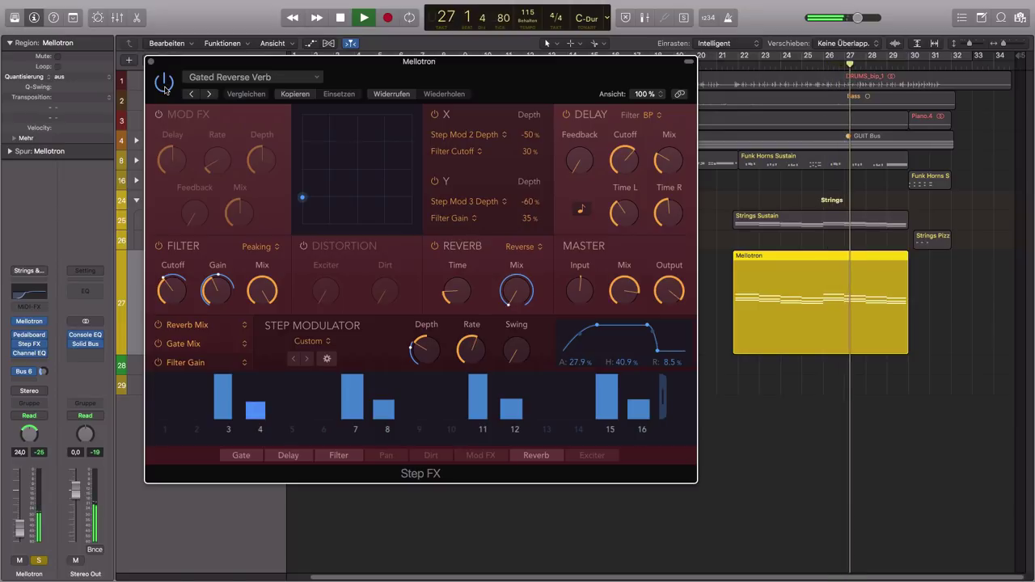
pyautogui.press('space')
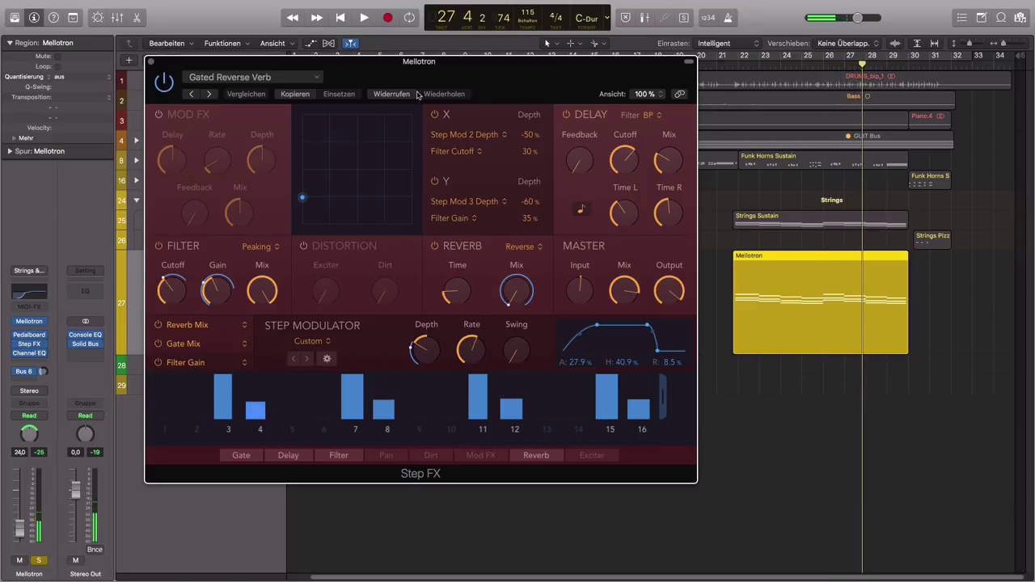
# Unsolo the Mellotron track and play the full mix from bar 21 with Step FX active
pyautogui.moveTo(420, 78); pyautogui.dragTo(576, 154)
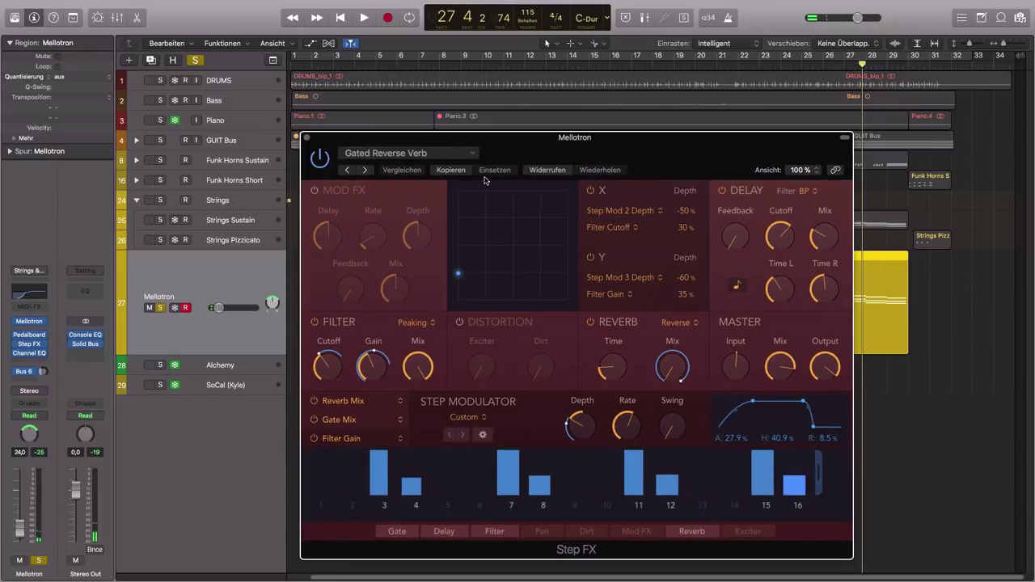
pyautogui.click(163, 313)
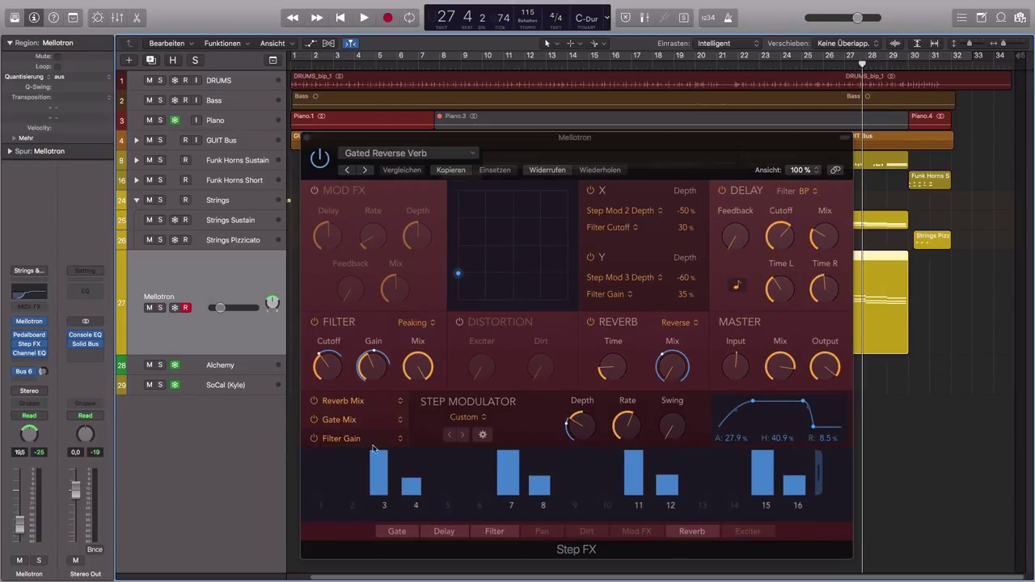
pyautogui.moveTo(680, 150); pyautogui.dragTo(551, 148)
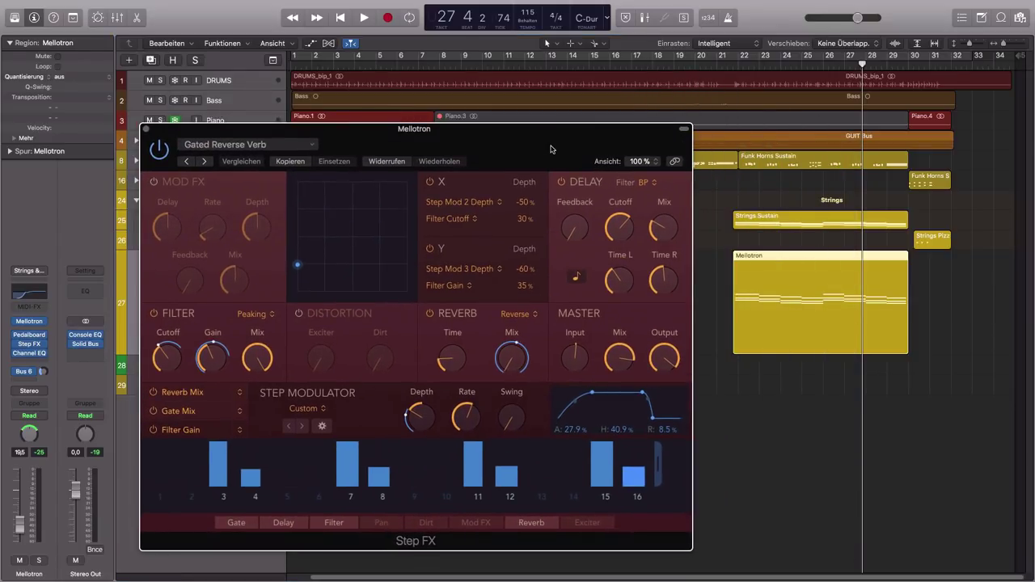
pyautogui.doubleClick(715, 65)
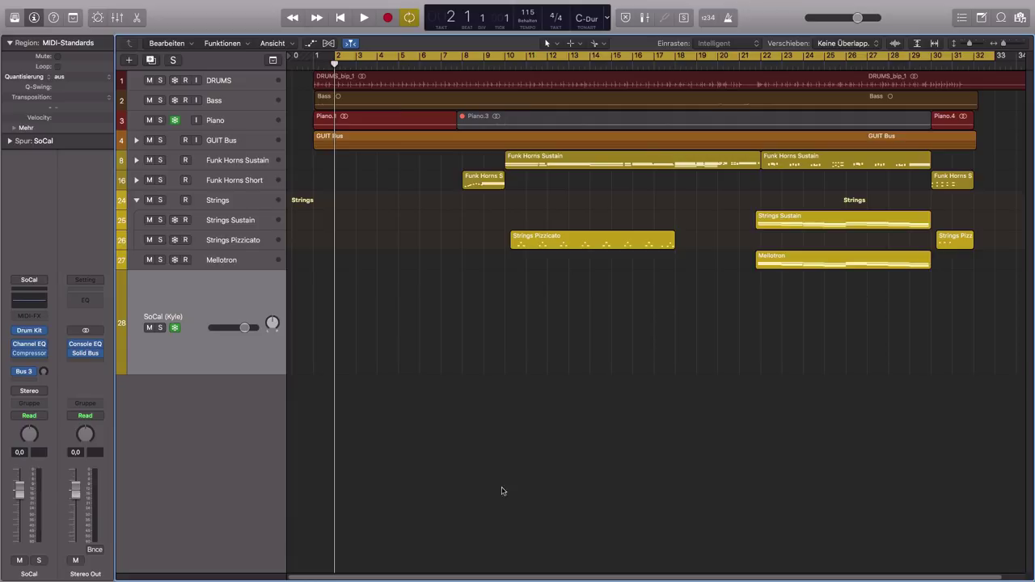
# Open the Vintage Console EQ on the Stereo Out channel and switch its EQ section out
pyautogui.moveTo(86, 346)
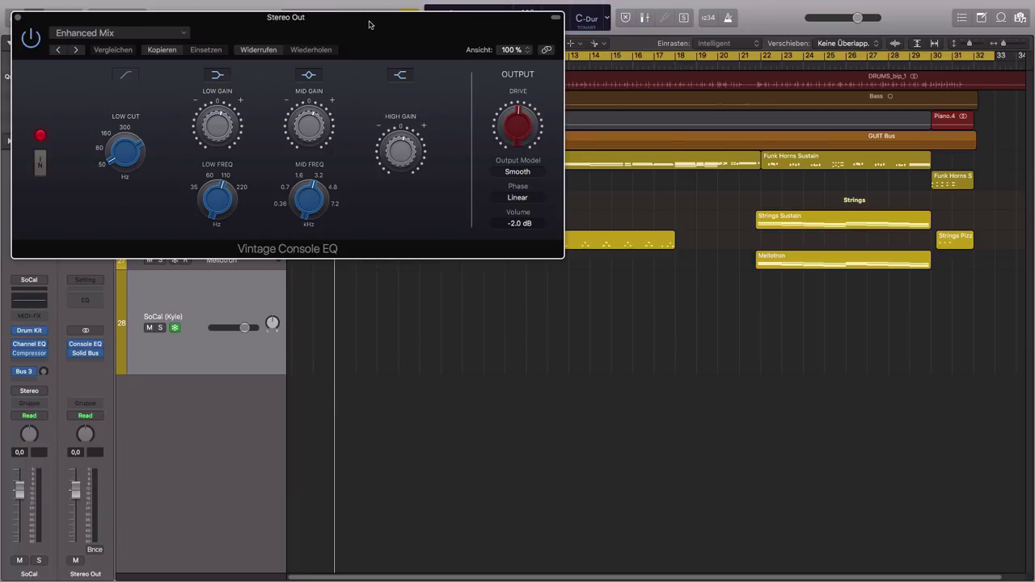
pyautogui.moveTo(369, 24); pyautogui.dragTo(669, 146)
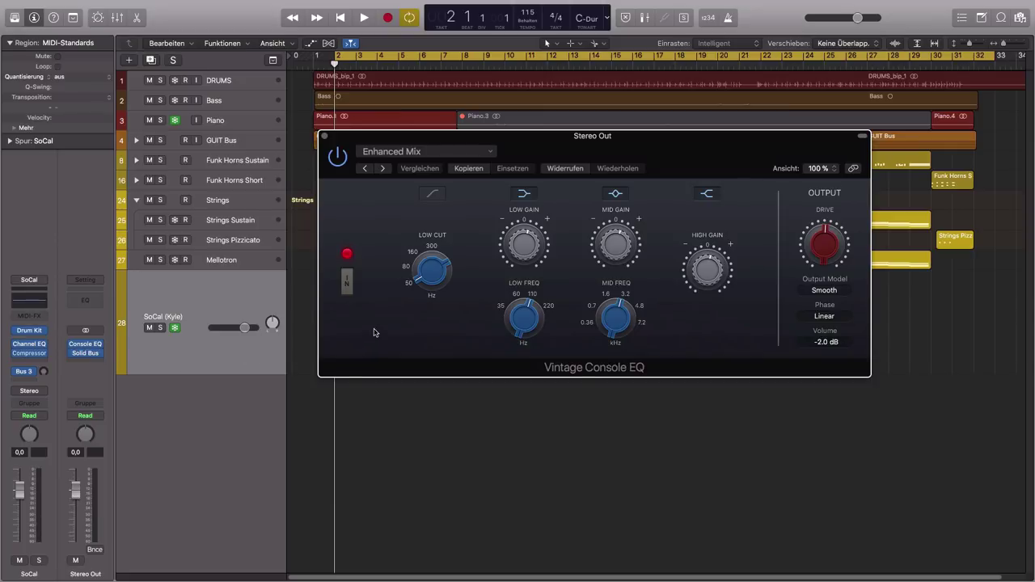
pyautogui.click(348, 285)
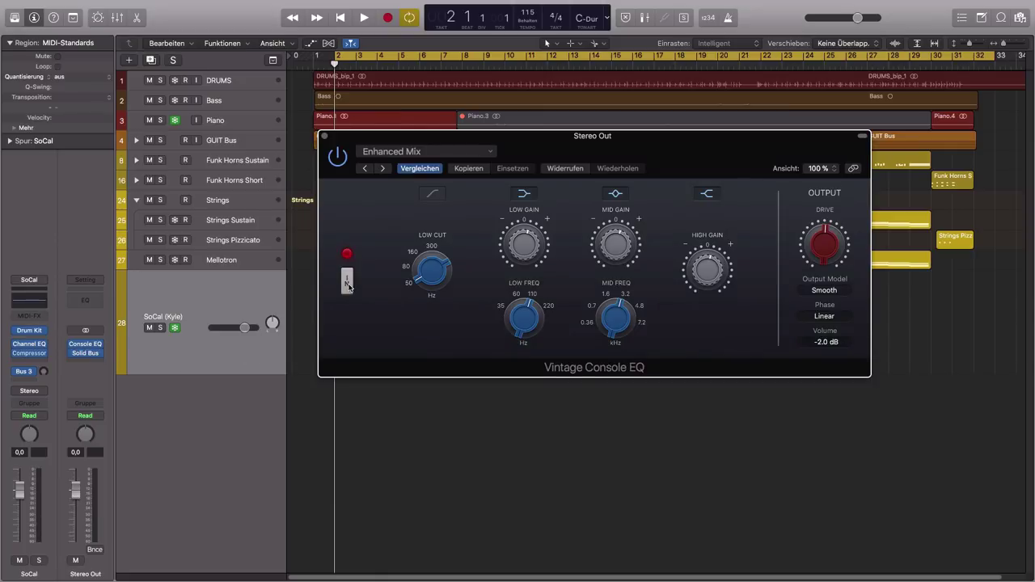
# Play the mix while switching the Vintage Console EQ back in for comparison, and close the plug-in after stopping
pyautogui.press('space')
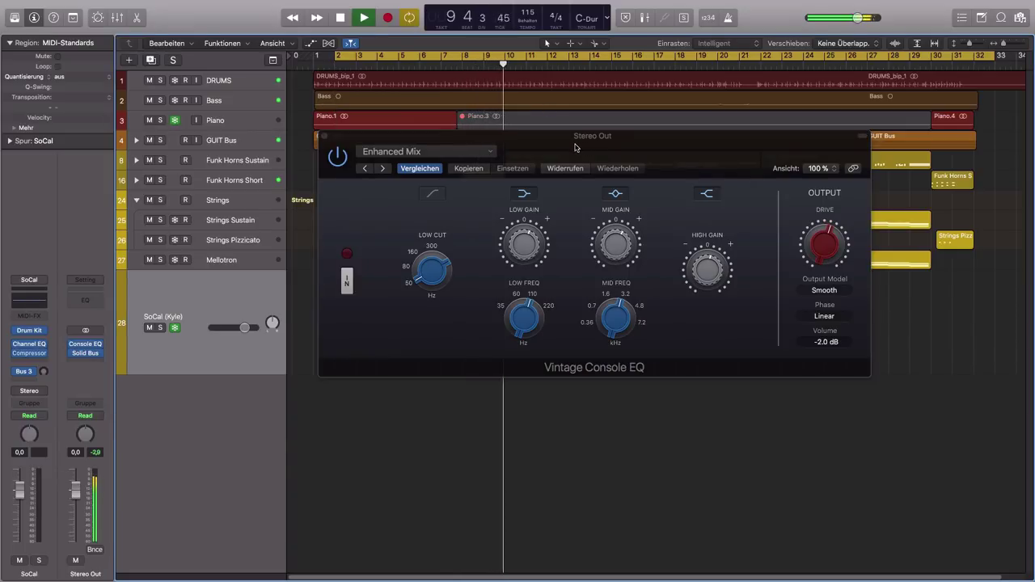
pyautogui.click(347, 285)
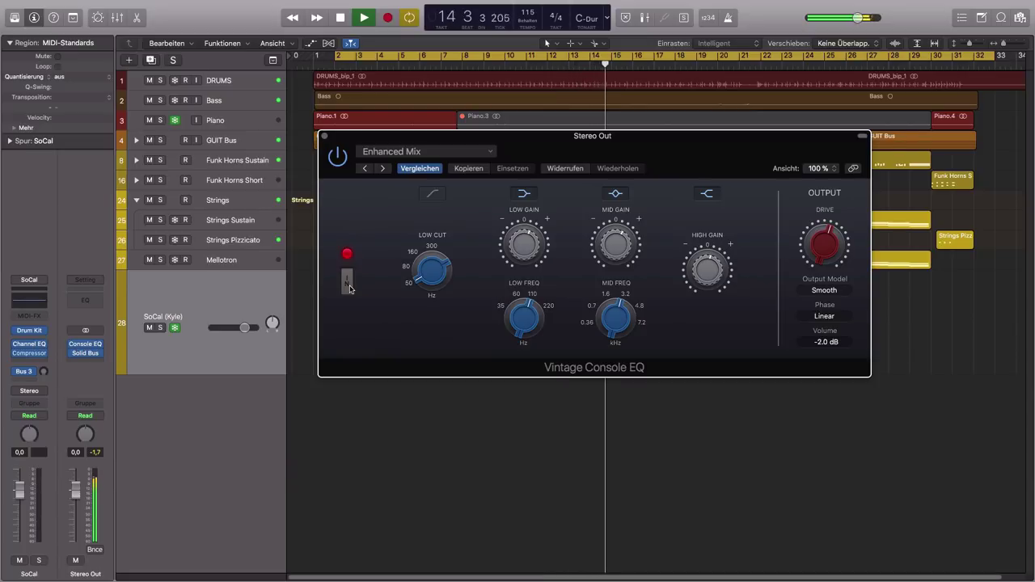
pyautogui.press('space')
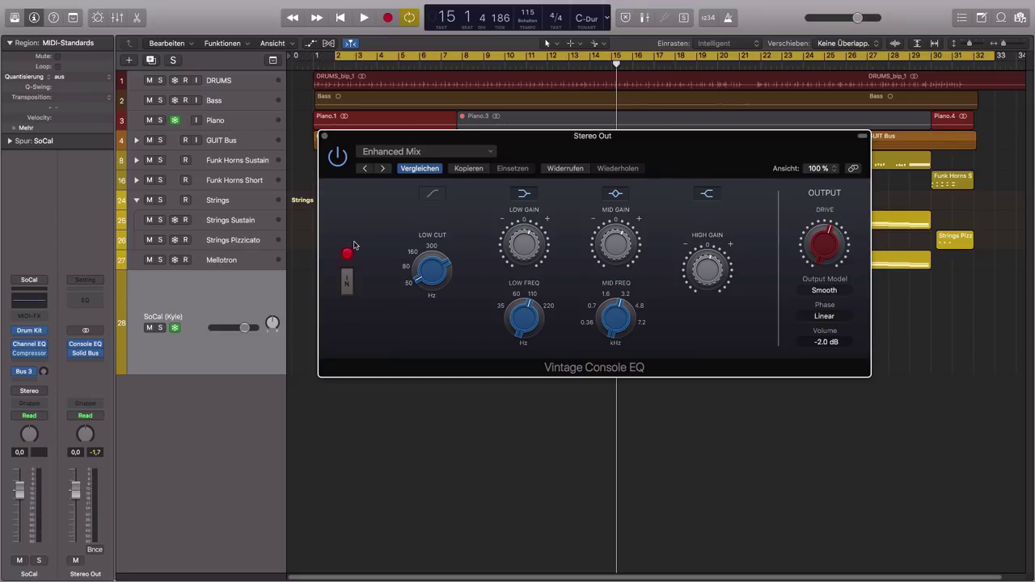
pyautogui.moveTo(601, 154); pyautogui.dragTo(597, 179)
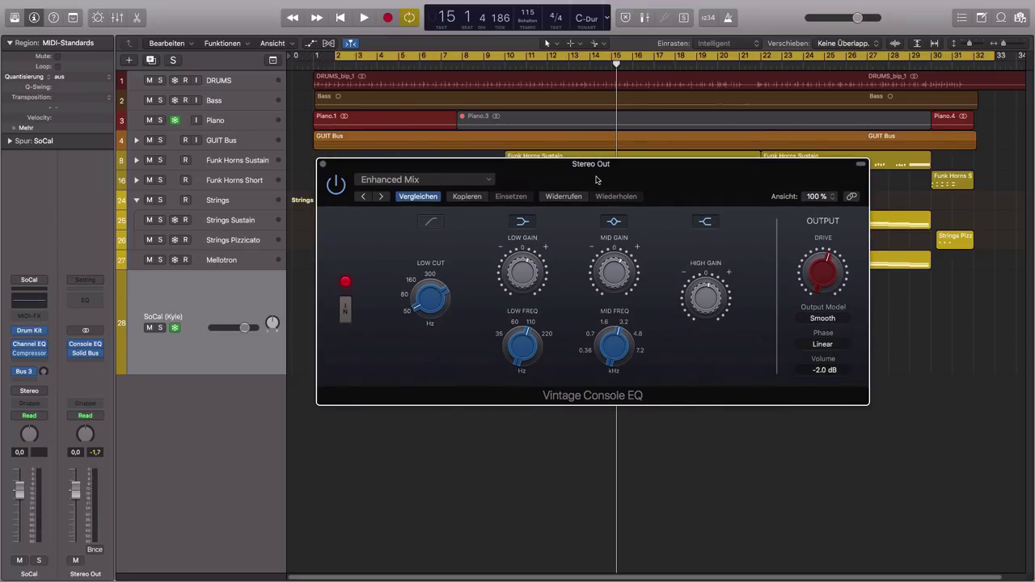
pyautogui.click(322, 164)
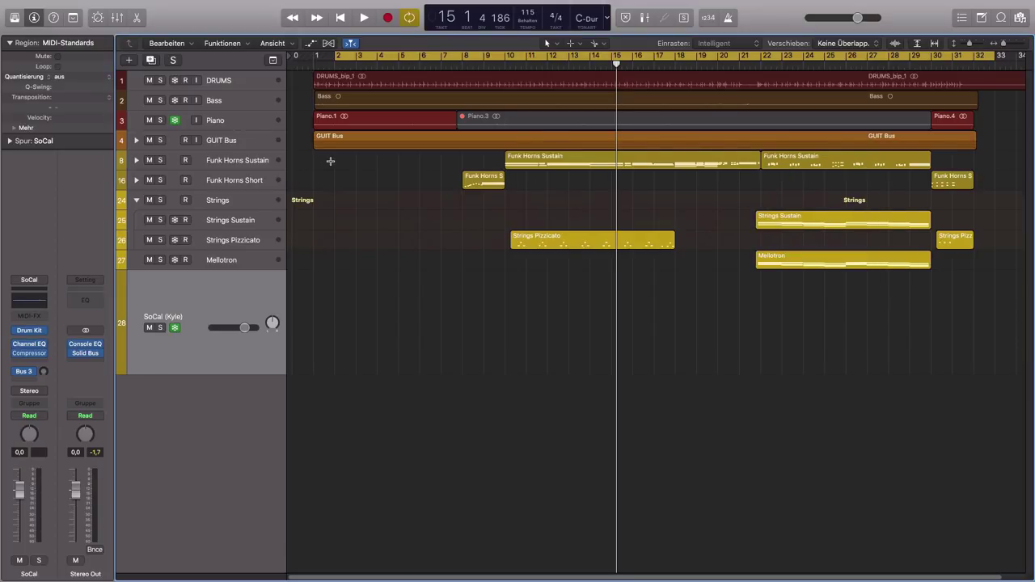
# Select the DRUMS track, open its Vintage Graphic EQ, and move the window clear of the track controls
pyautogui.click(237, 86)
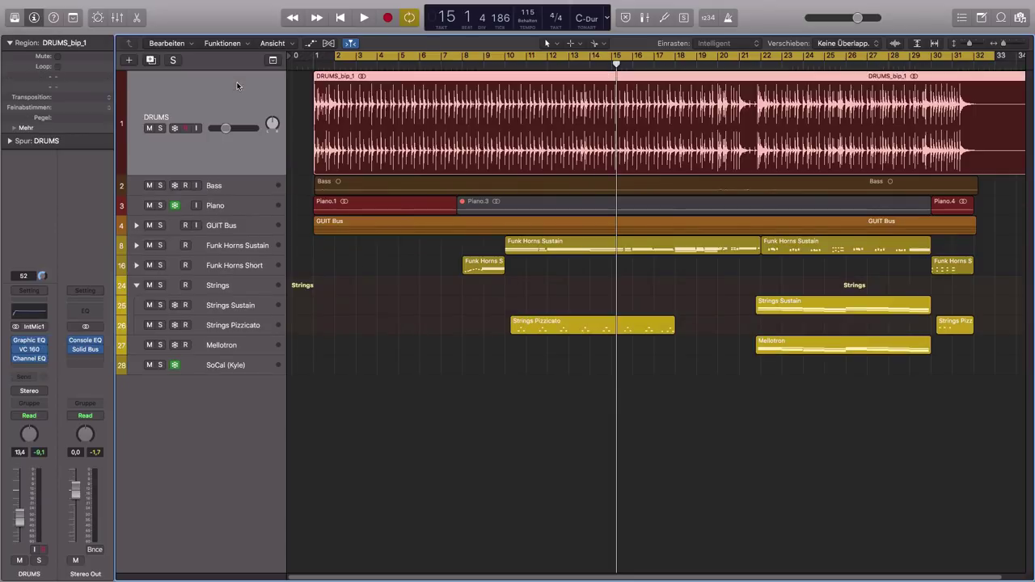
pyautogui.moveTo(30, 345)
pyautogui.click(31, 345)
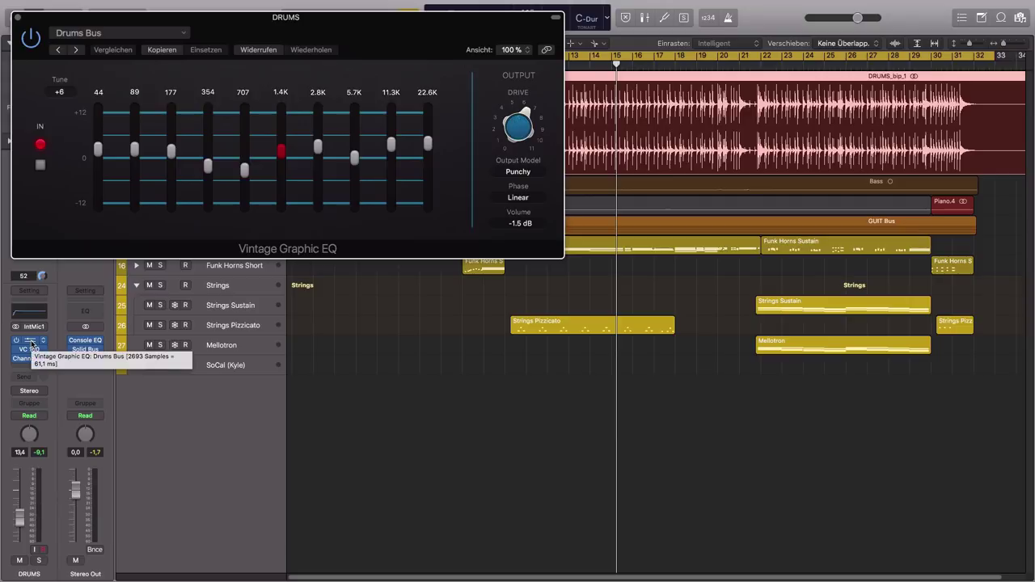
pyautogui.moveTo(338, 30); pyautogui.dragTo(438, 72)
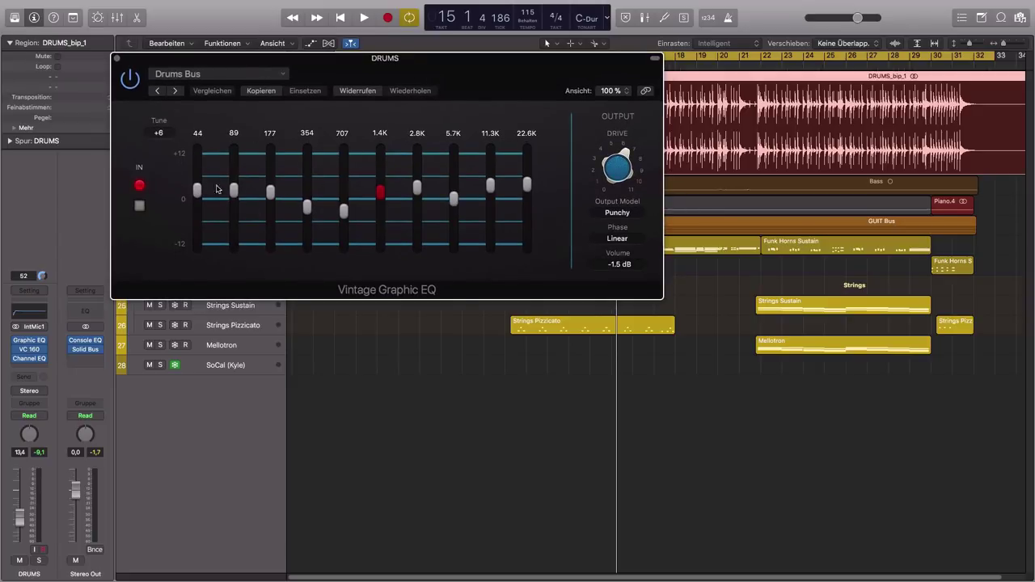
pyautogui.moveTo(335, 62); pyautogui.dragTo(465, 158)
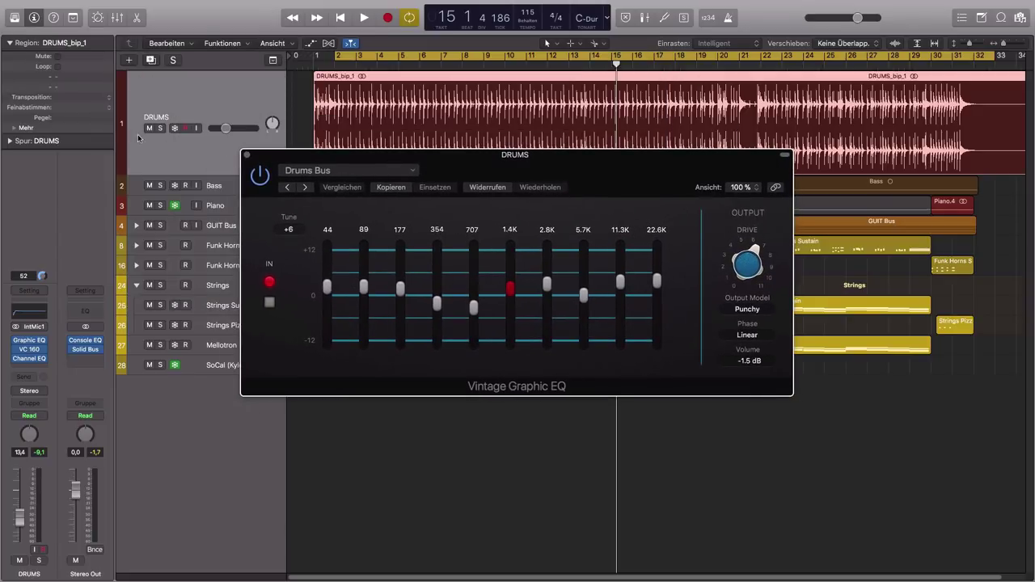
# Solo the DRUMS track and play it with the Vintage Graphic EQ switched out
pyautogui.click(161, 129)
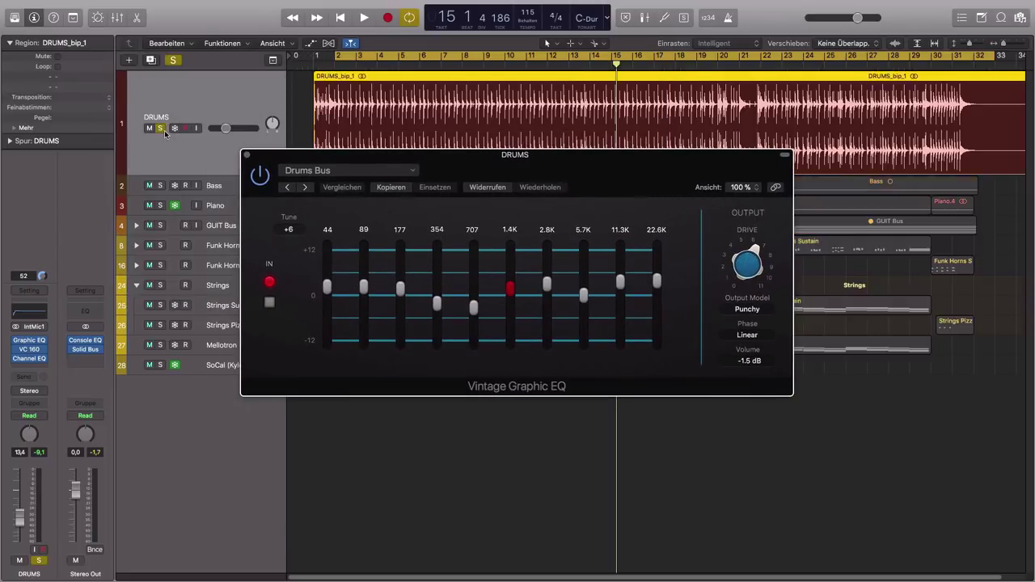
pyautogui.click(269, 303)
pyautogui.press('space')
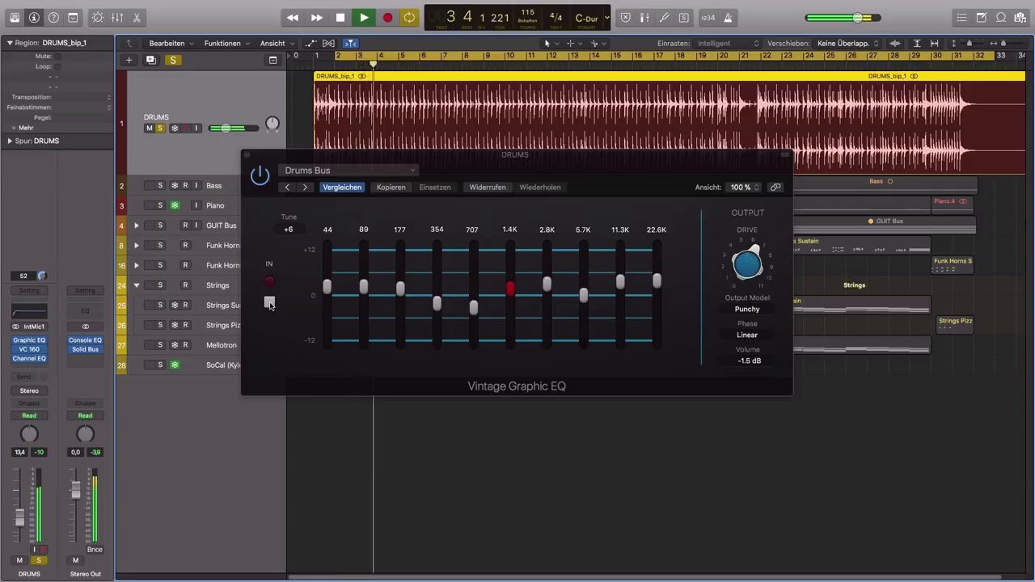
# Switch the Vintage Graphic EQ back in during playback, then stop, close the plug-in and unsolo DRUMS
pyautogui.click(270, 304)
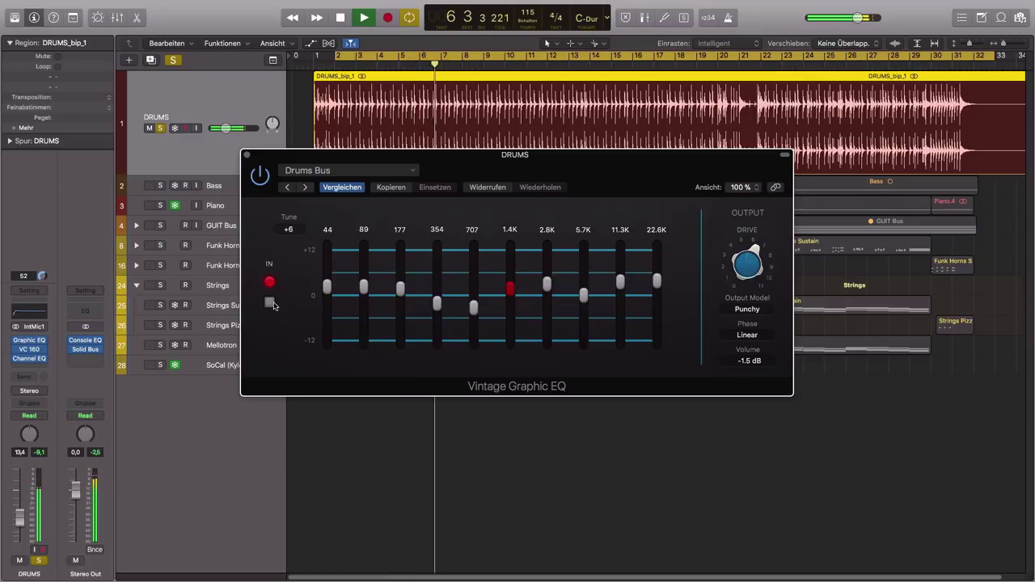
pyautogui.press('space')
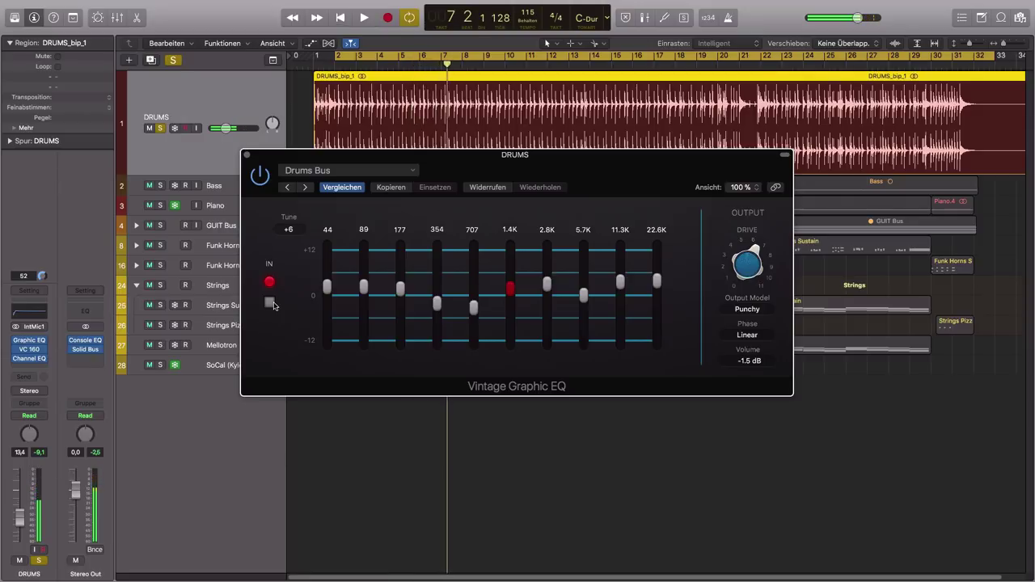
pyautogui.click(247, 155)
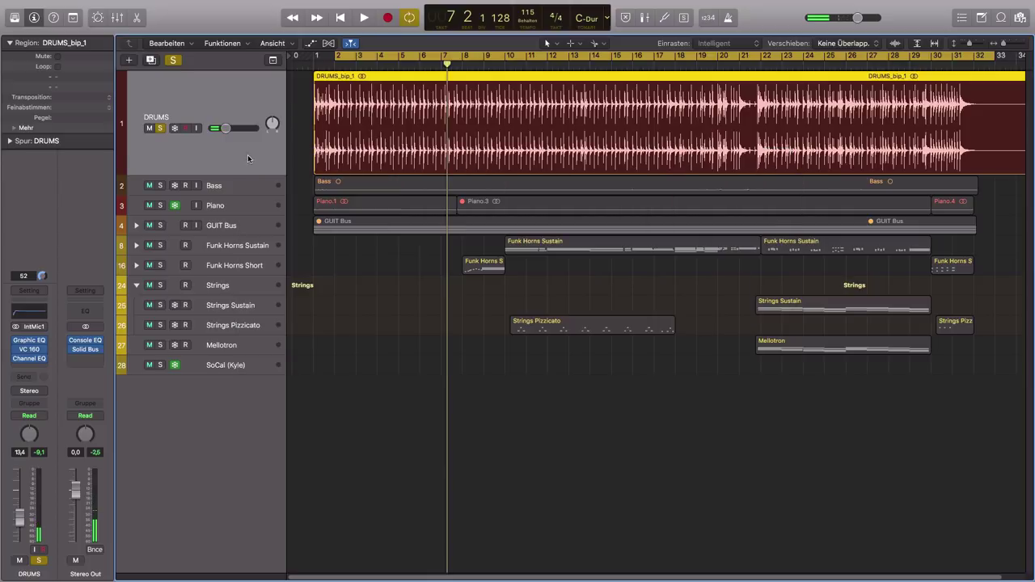
pyautogui.click(161, 129)
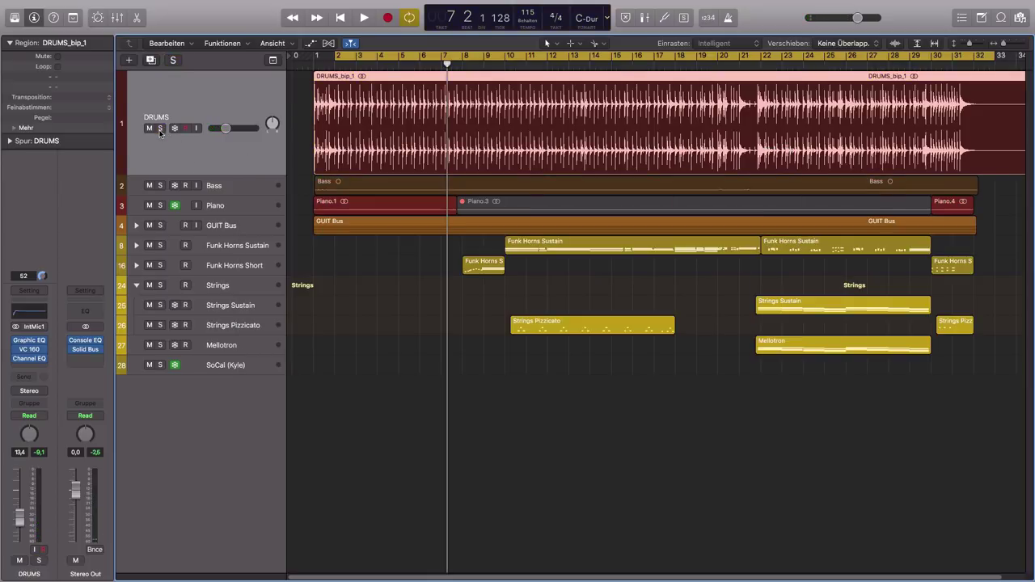
# Select the GUIT Bus track, open its Vintage Tube EQ, and move the window over the arrangement
pyautogui.click(238, 227)
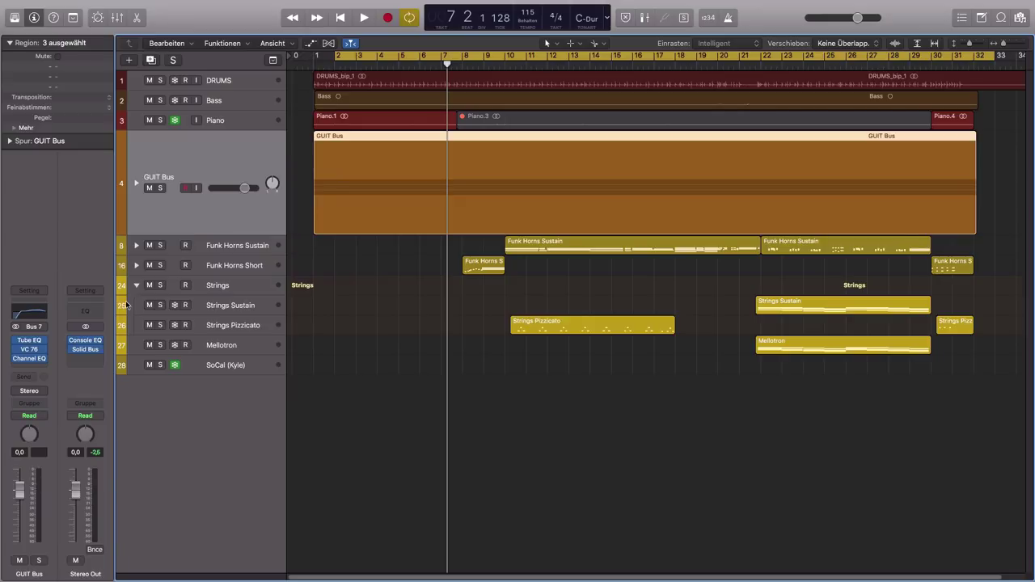
pyautogui.click(34, 343)
pyautogui.moveTo(403, 48); pyautogui.dragTo(770, 142)
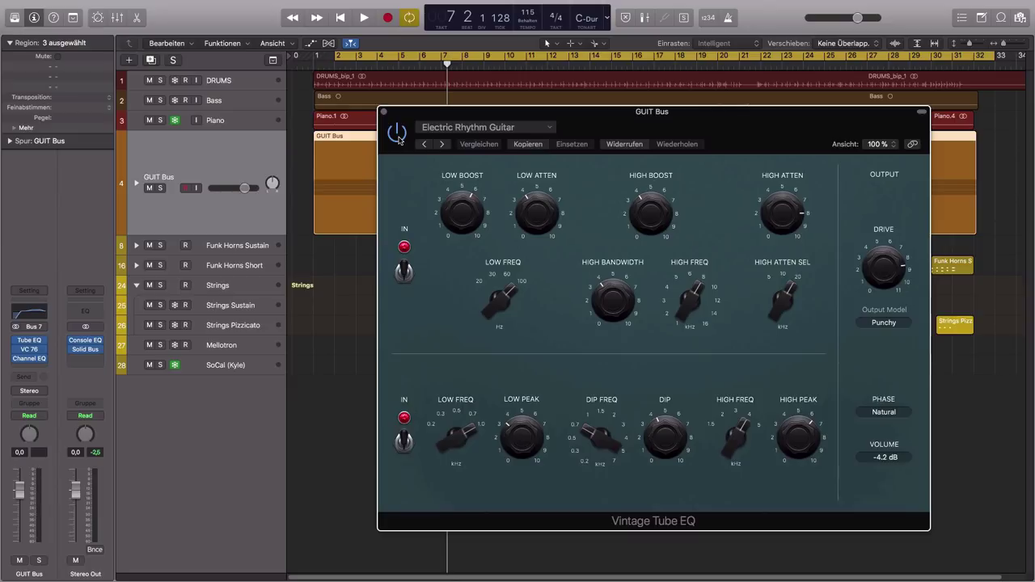
# Solo the GUIT Bus and play it to compare the sound with the Vintage Tube EQ bypassed and active
pyautogui.press('s')
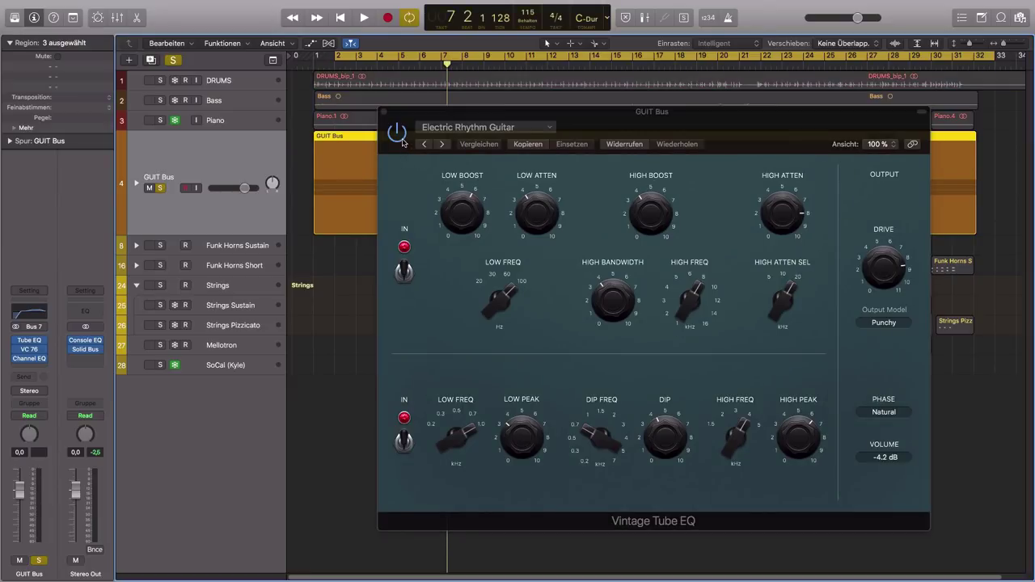
pyautogui.click(402, 141)
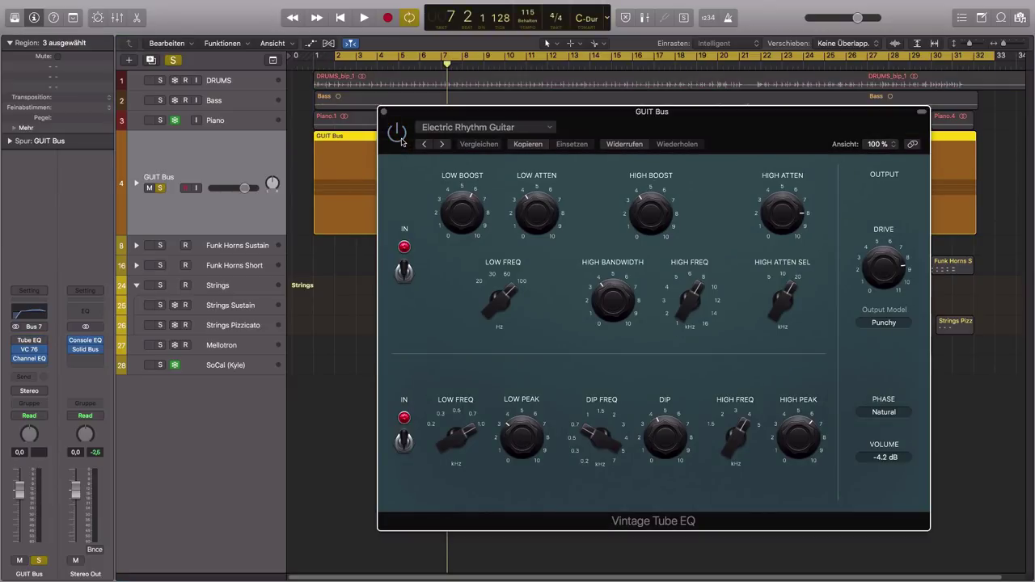
pyautogui.press('space')
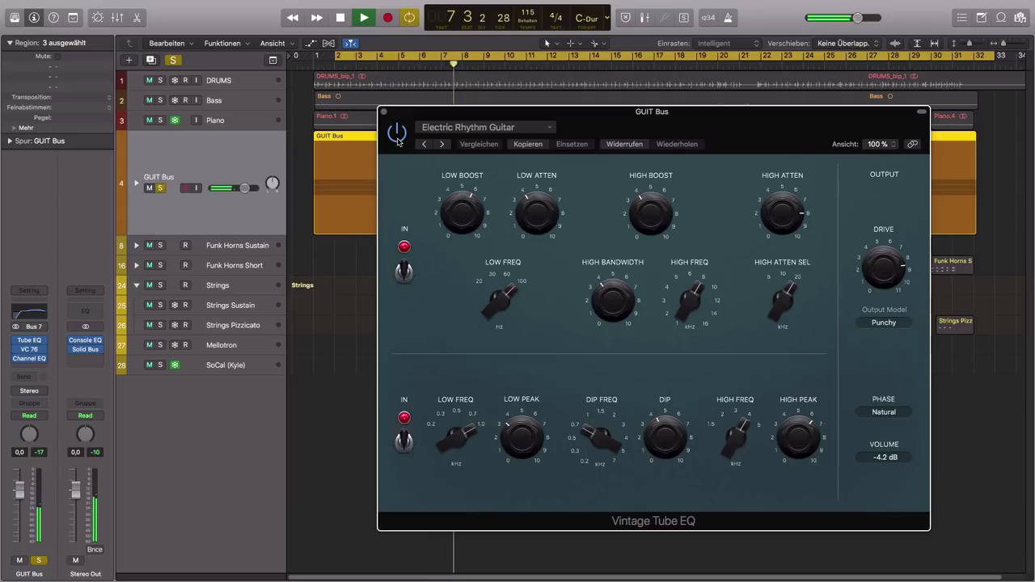
pyautogui.press('space')
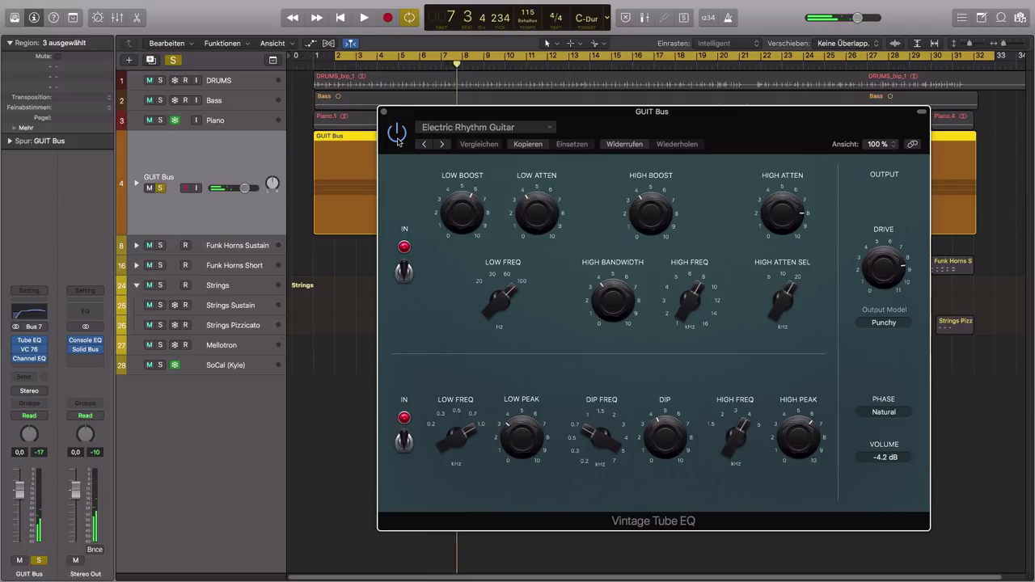
# Close the Vintage Tube EQ and unsolo the GUIT Bus track
pyautogui.click(385, 112)
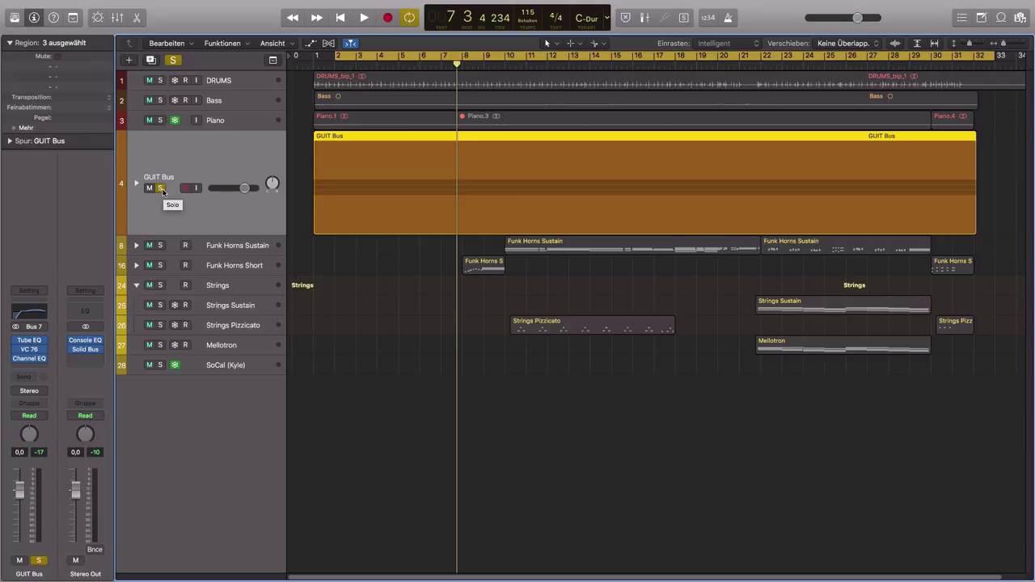
pyautogui.click(161, 189)
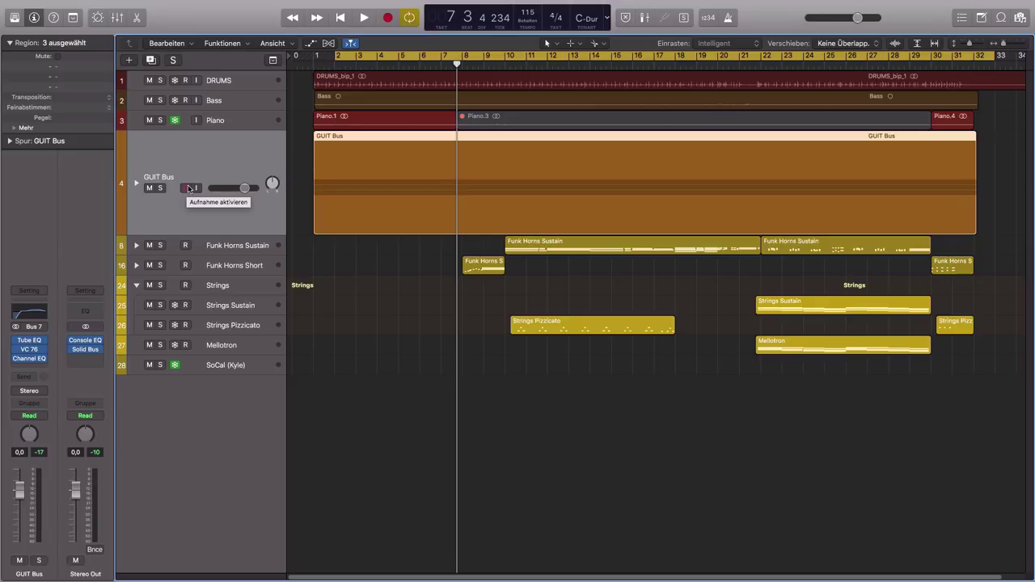
pyautogui.click(190, 188)
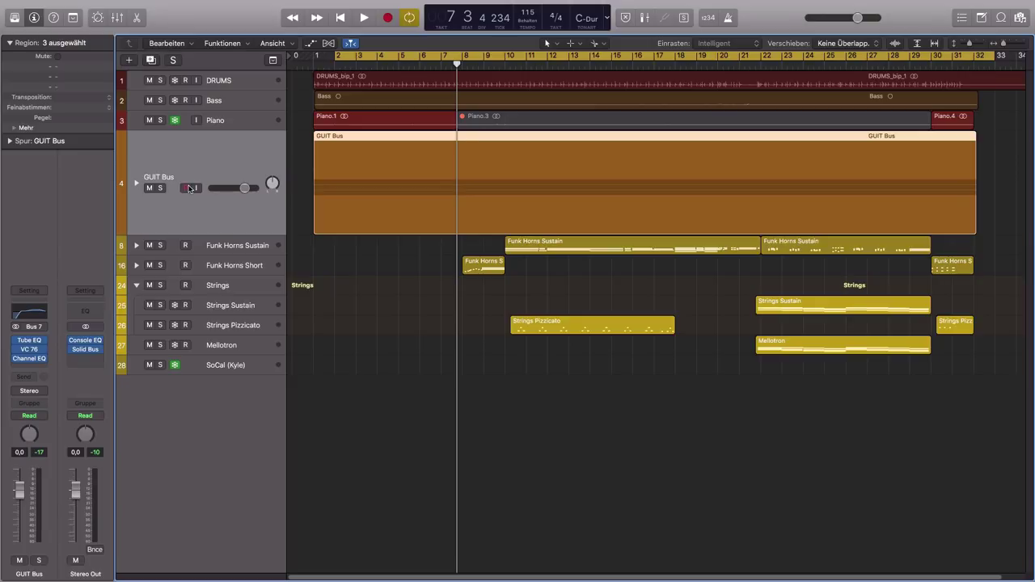
# View the Loop Browser and the Drum Kit Designer on the SoCal track, closing each one after viewing
pyautogui.press('o')
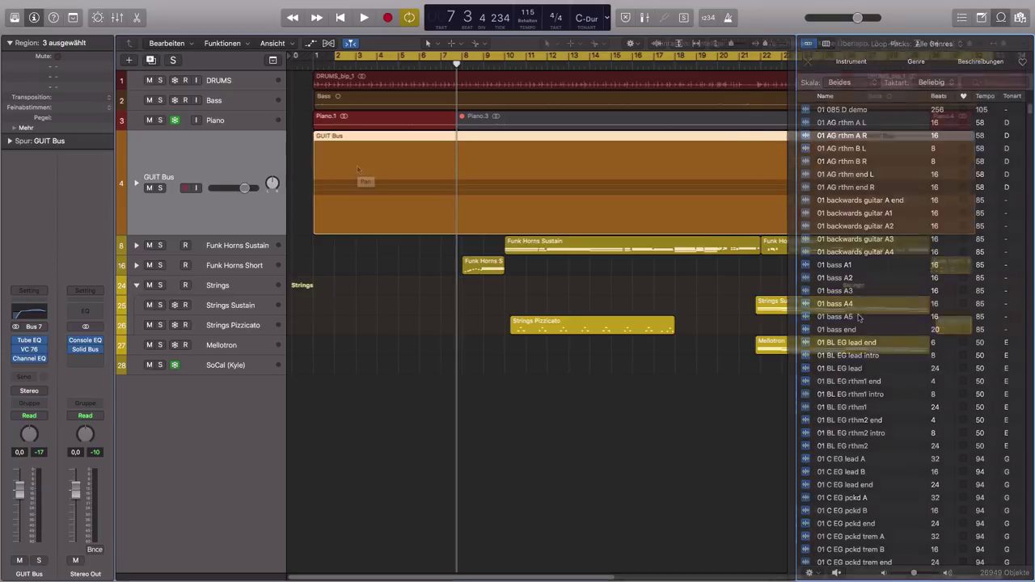
pyautogui.press('o')
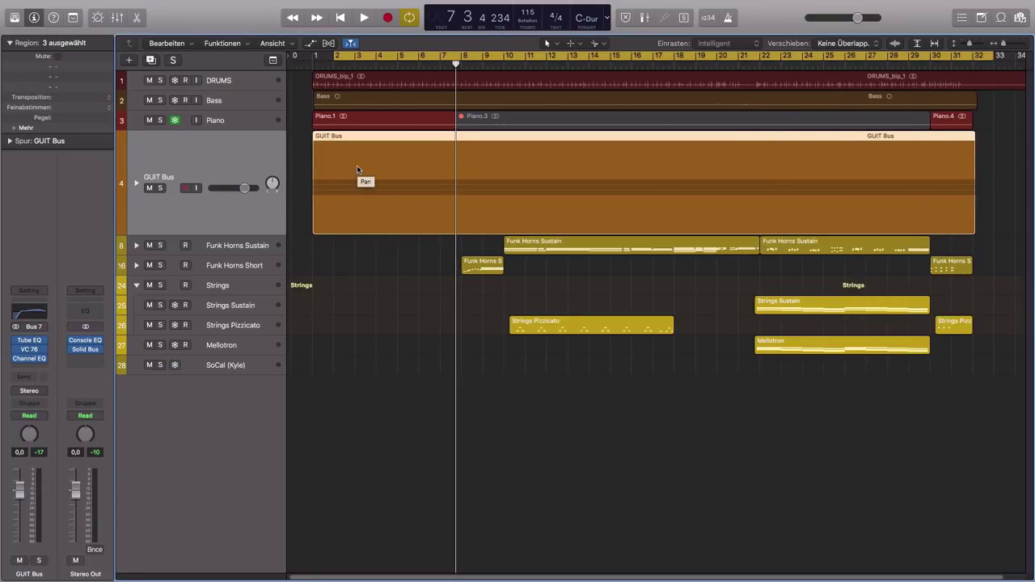
pyautogui.click(223, 365)
pyautogui.click(30, 330)
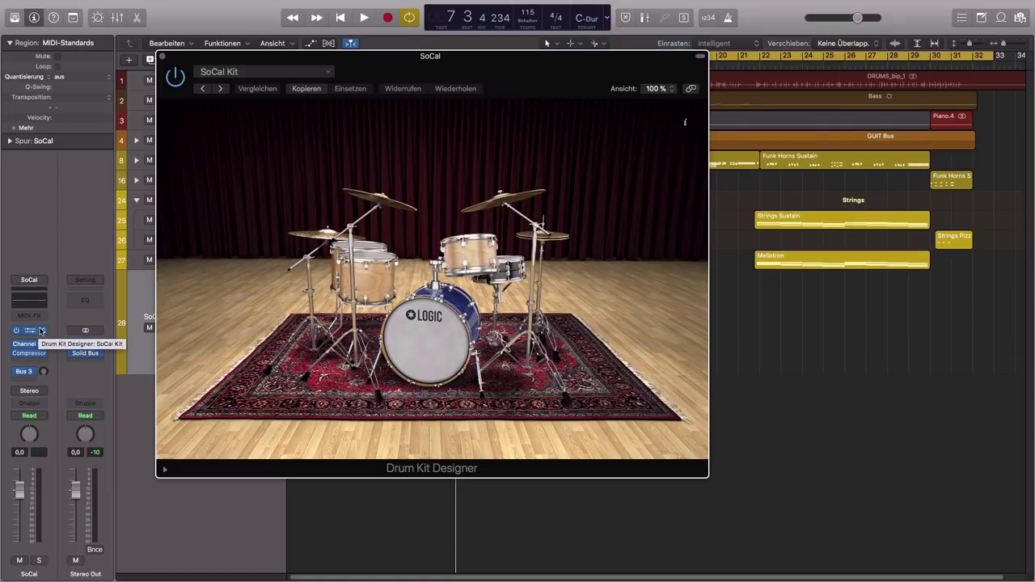
pyautogui.click(162, 57)
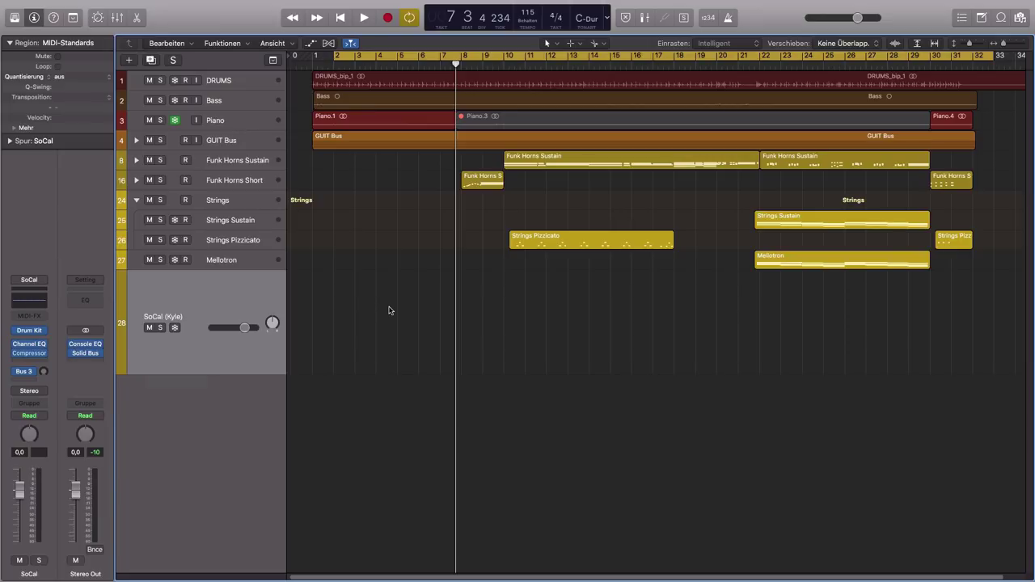
# Split the longer Strings Pizzicato region midway through bar 13 and undo the split
pyautogui.click(579, 238)
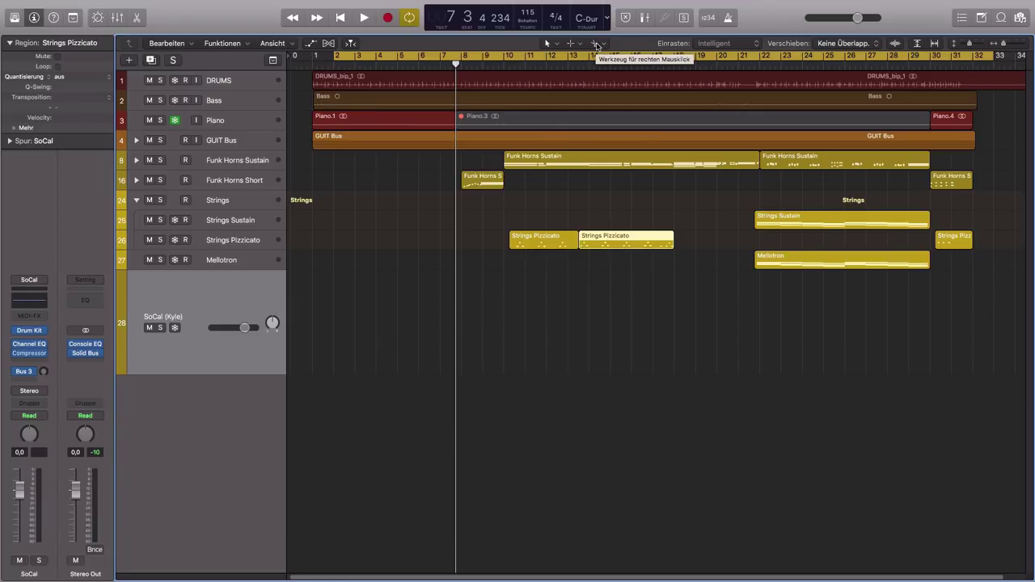
pyautogui.press('super+z')
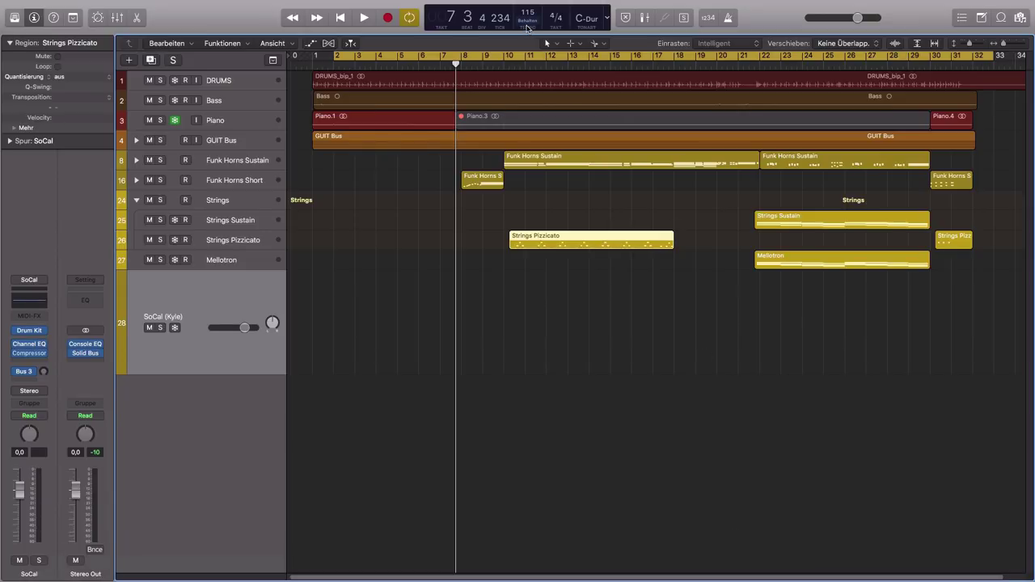
# Switch the project tempo mode to Anpassen and enlarge the Tempo track above the arrangement
pyautogui.click(528, 21)
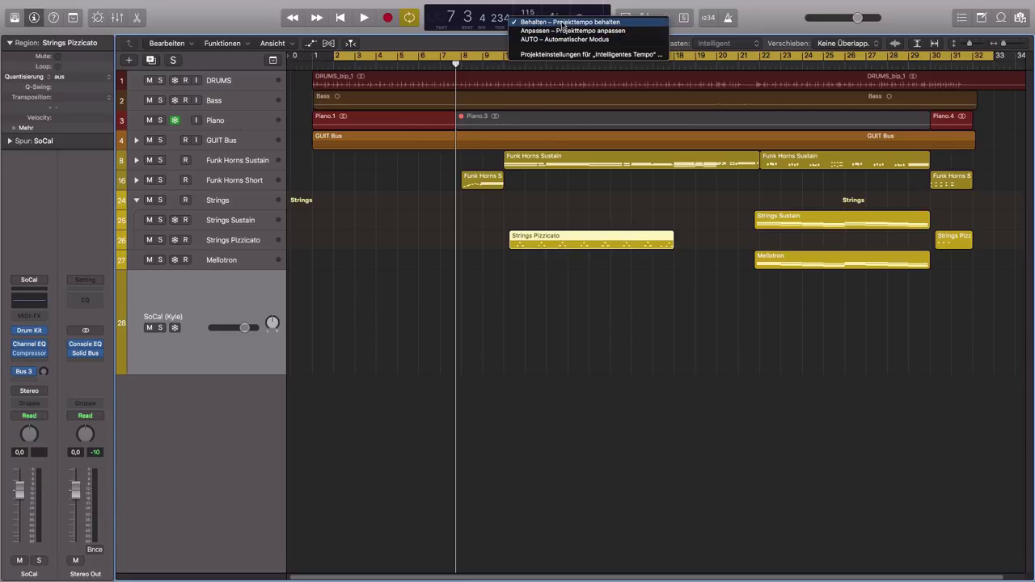
pyautogui.click(563, 23)
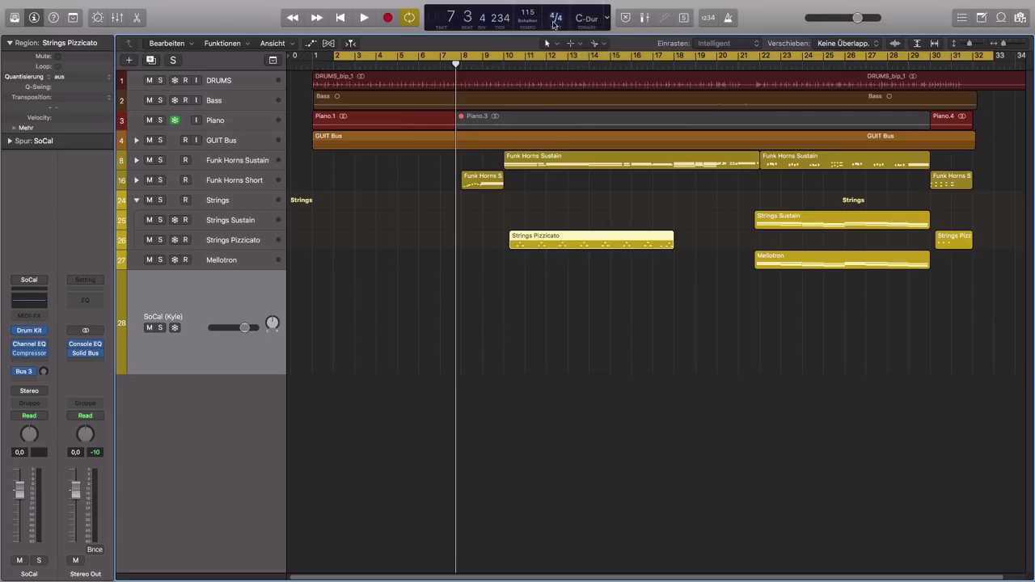
pyautogui.click(533, 22)
pyautogui.click(533, 31)
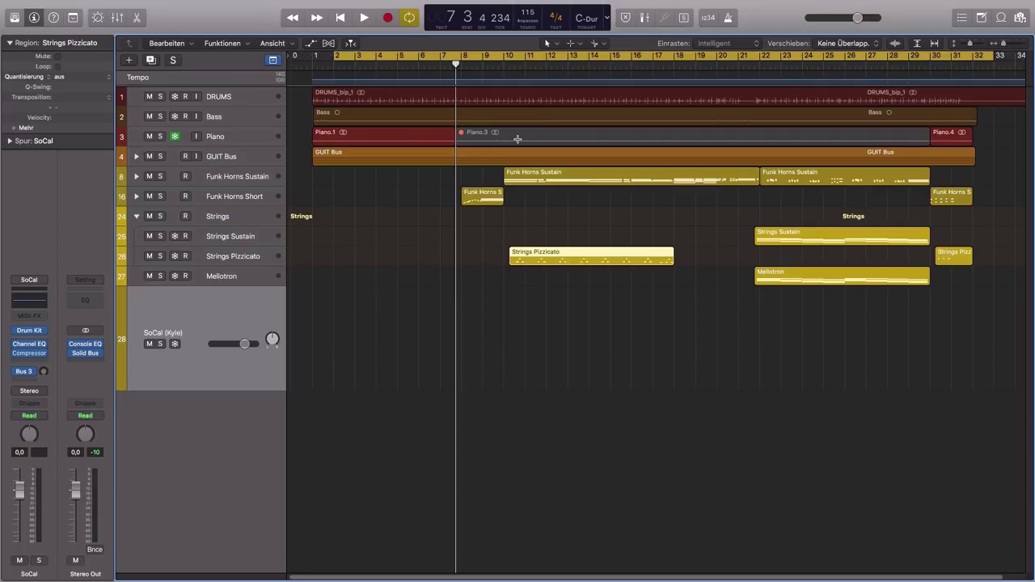
pyautogui.click(402, 84)
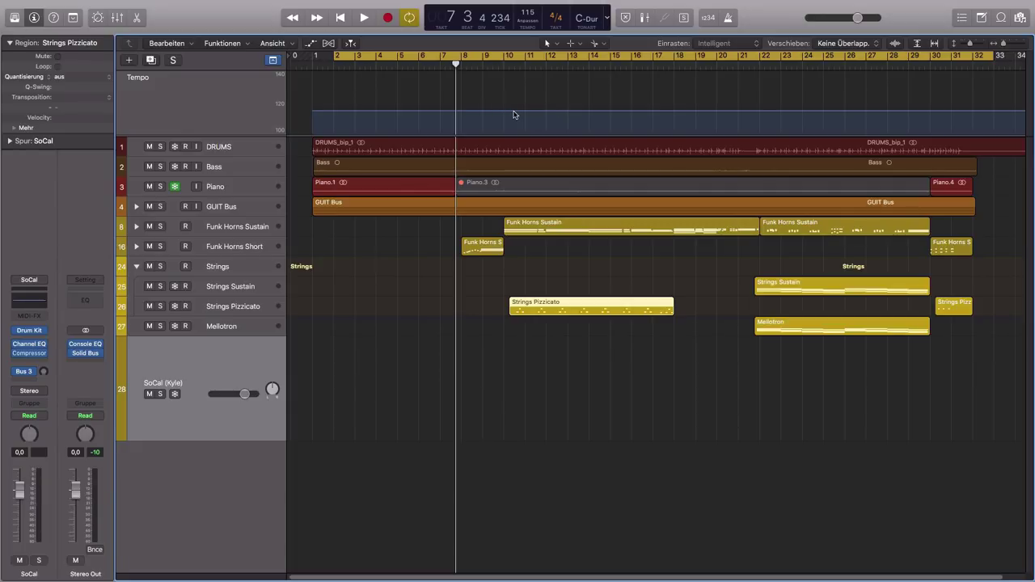
# Return the project tempo mode to Behalten and deselect the Strings Pizzicato region
pyautogui.click(529, 20)
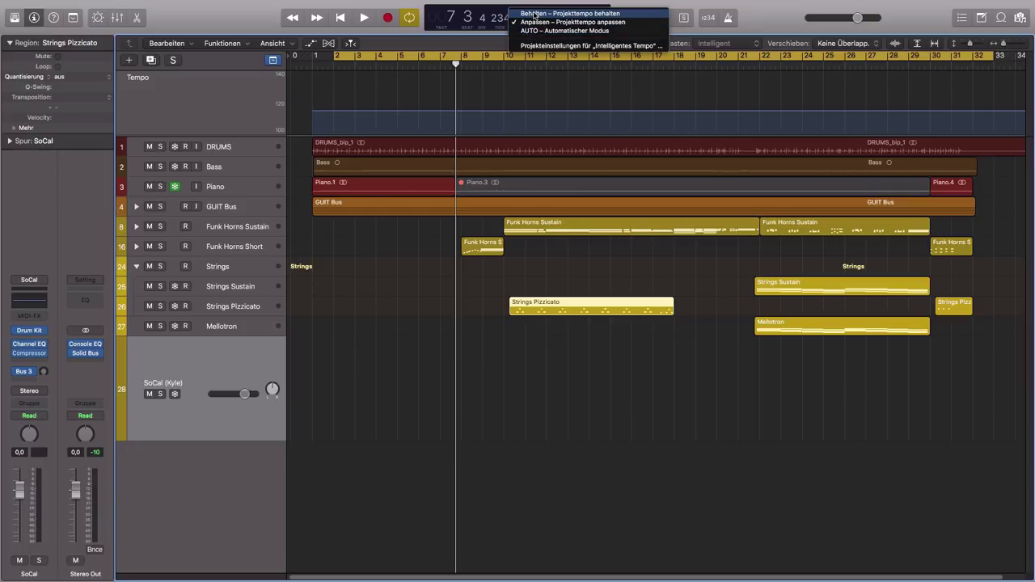
pyautogui.click(535, 13)
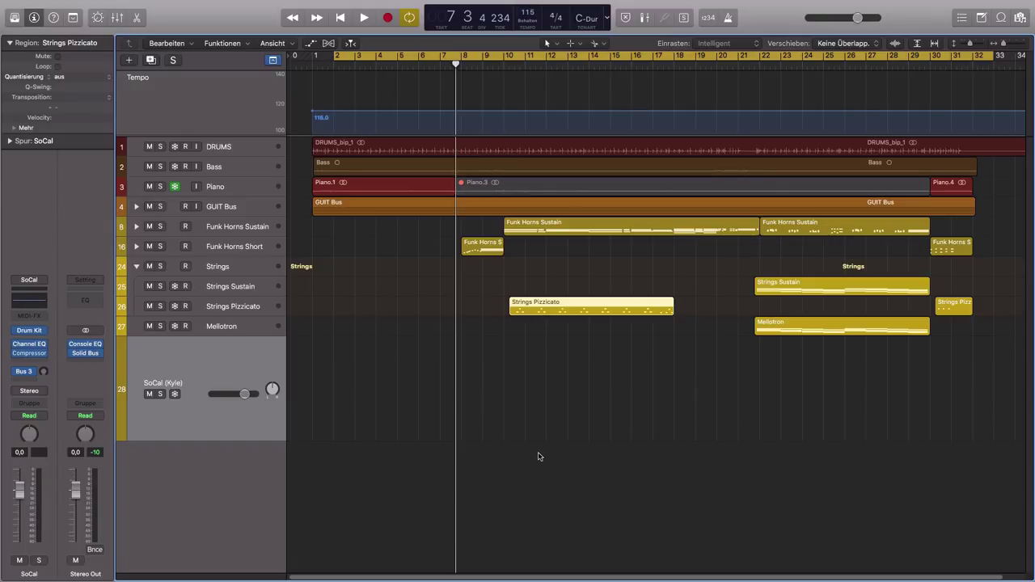
pyautogui.click(555, 357)
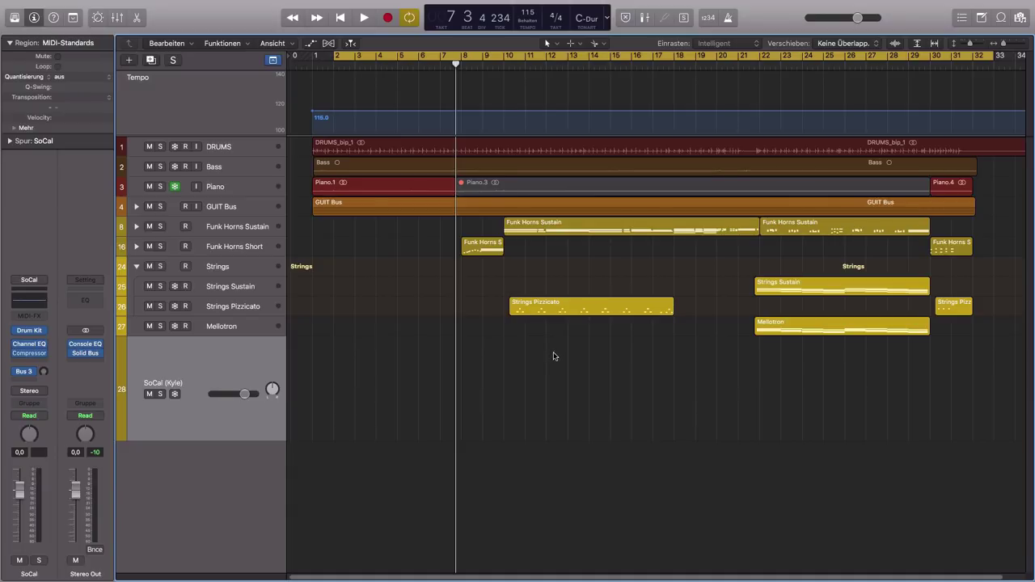